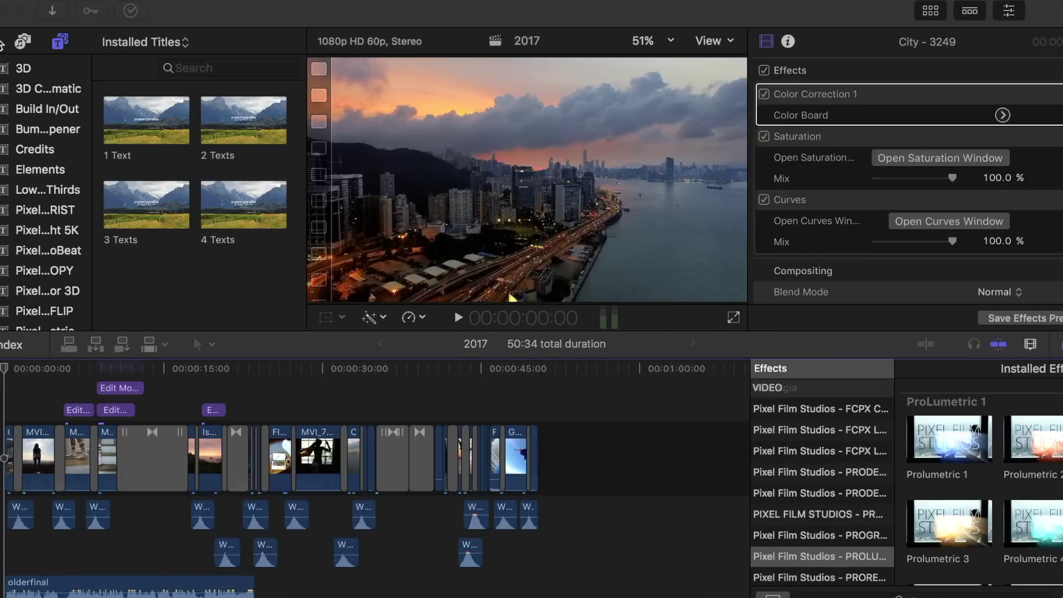
Look through the installed titles and generators, the video effects and the transitions for the Pixel Film Studios categories.
scroll(24, 106, down, 5)
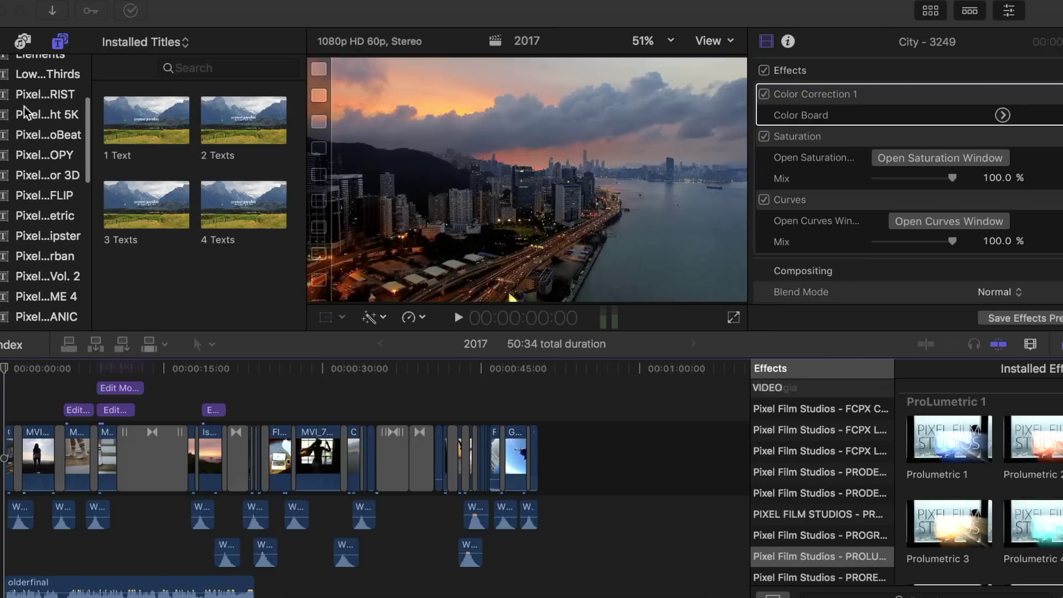
scroll(25, 106, down, 1)
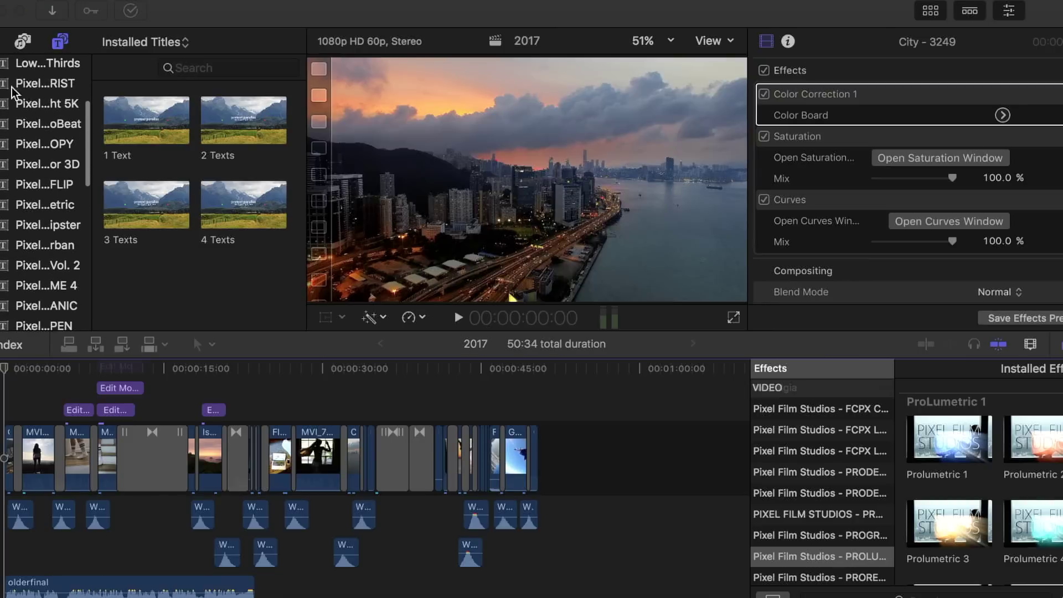
scroll(26, 92, down, 4)
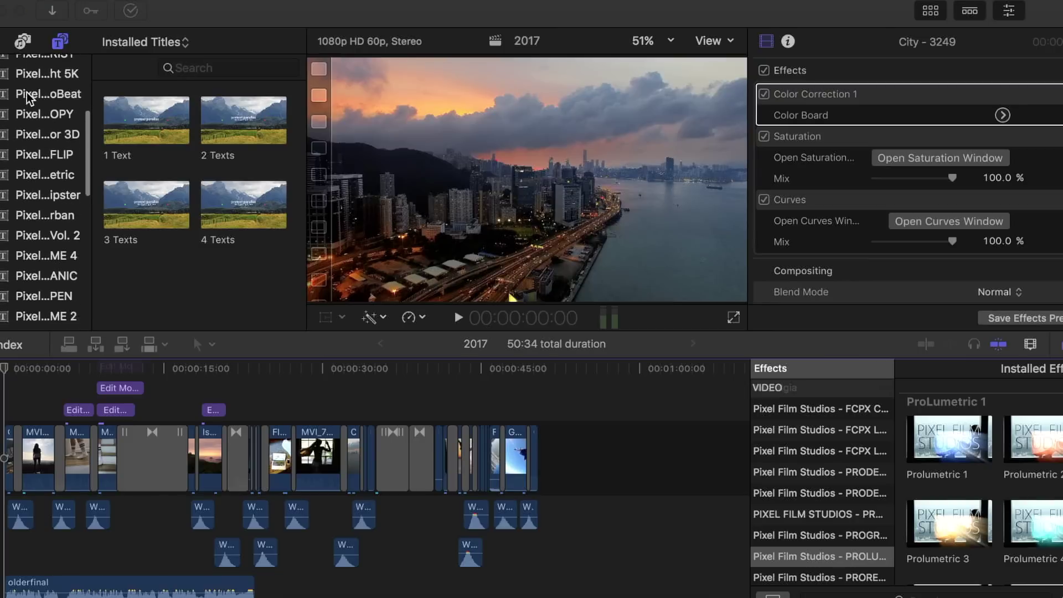
scroll(31, 172, down, 14)
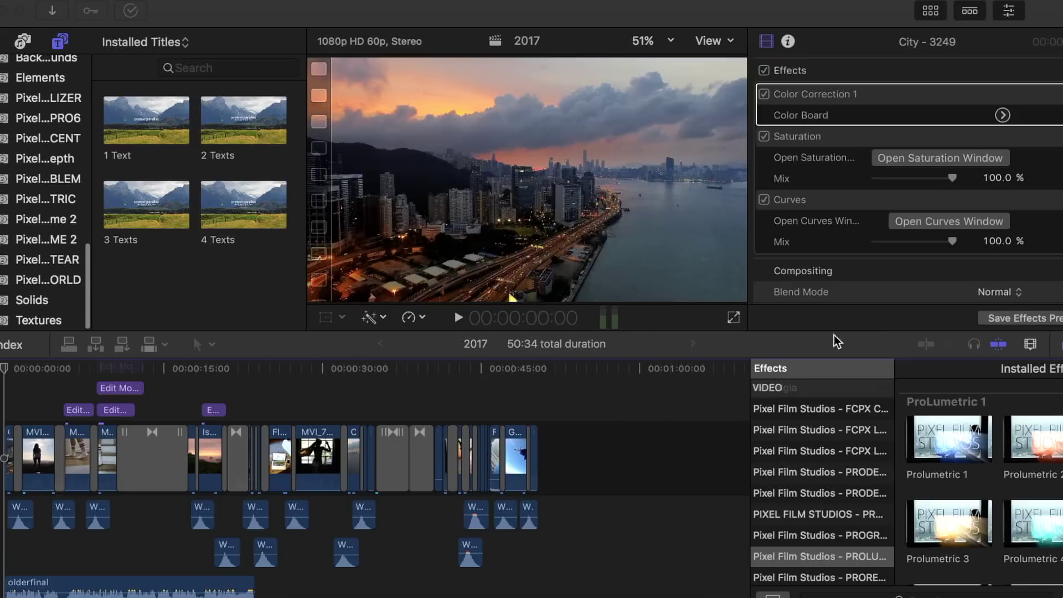
scroll(768, 534, down, 6)
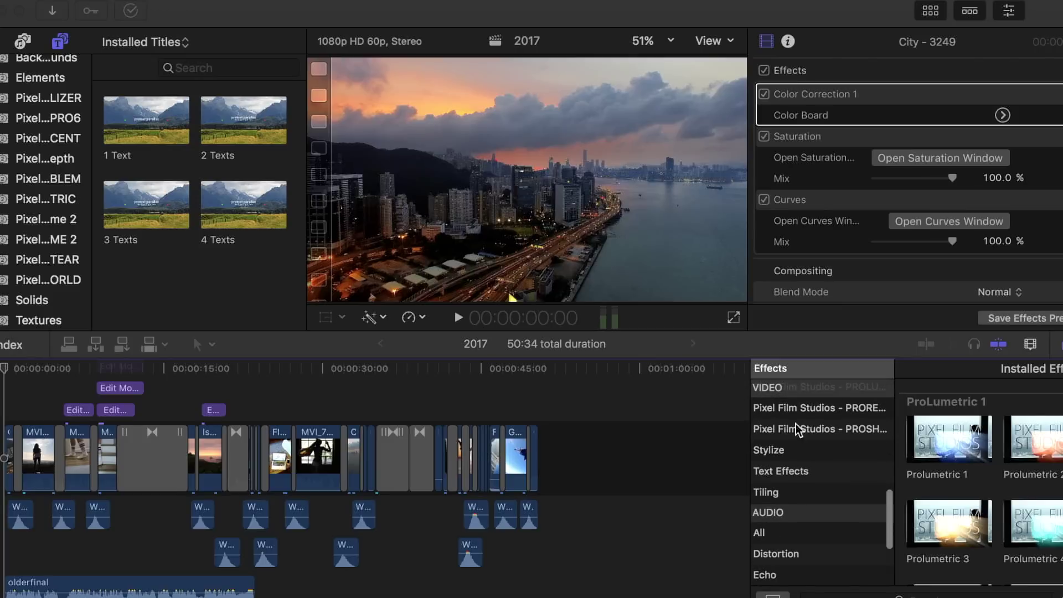
click(925, 344)
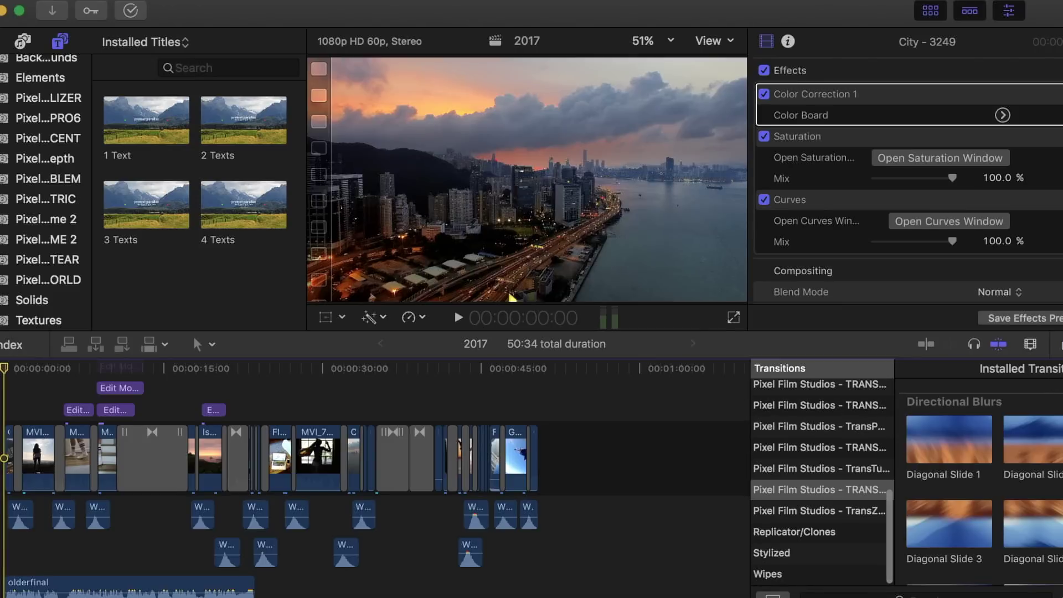
scroll(828, 446, up, 5)
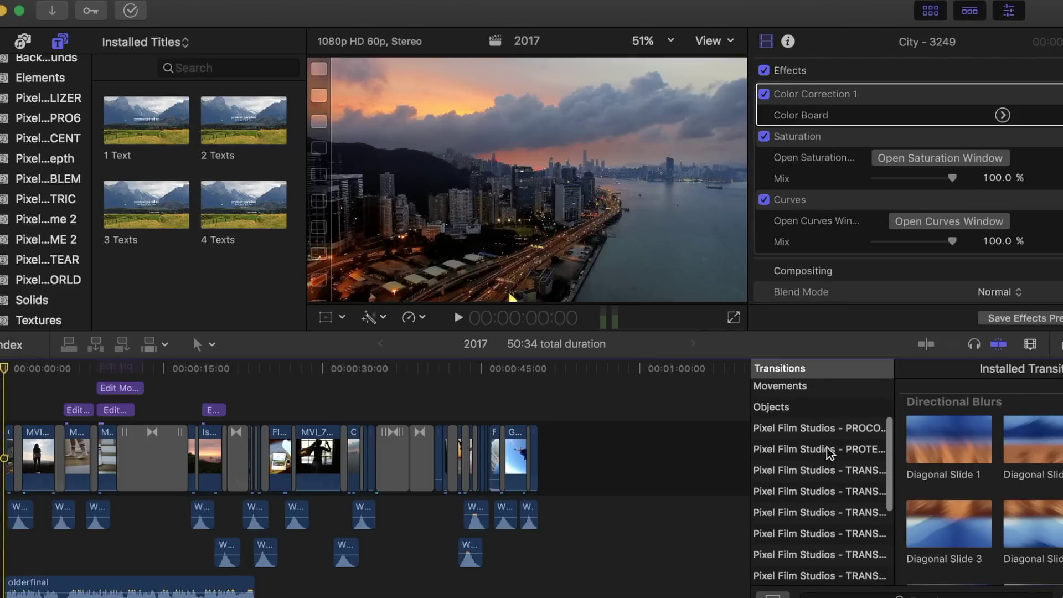
scroll(829, 453, down, 2)
scroll(47, 222, up, 10)
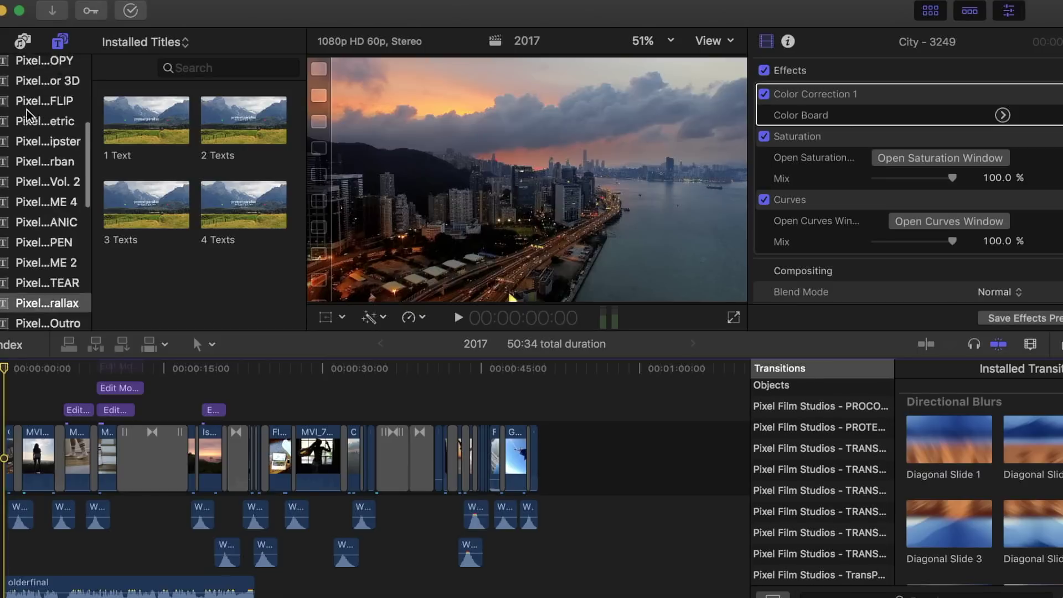
scroll(47, 222, down, 4)
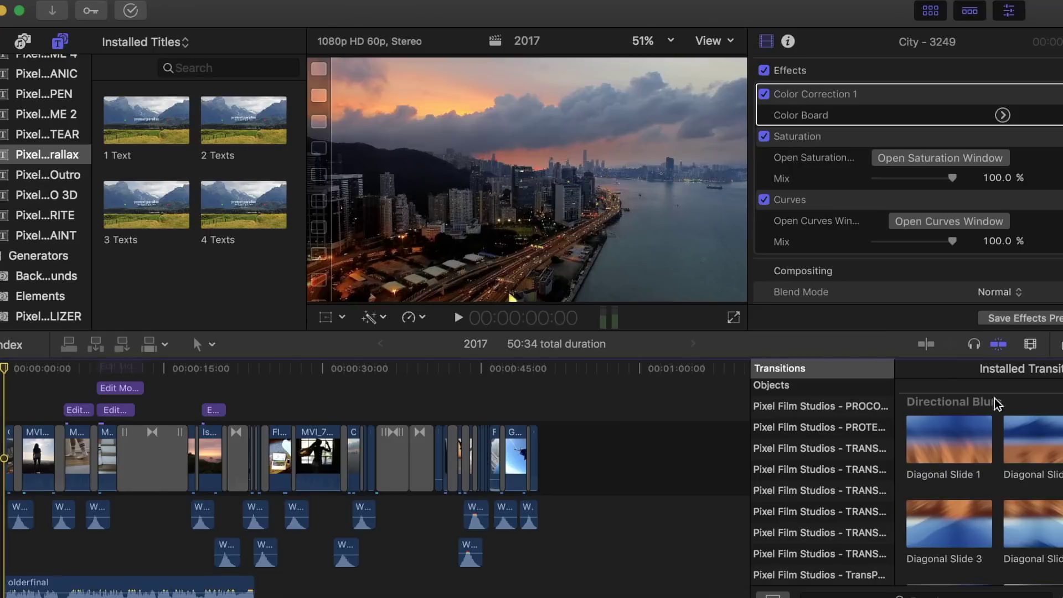
Show the video effects again and examine the ones in the FCPX Colorist category.
key(super+5)
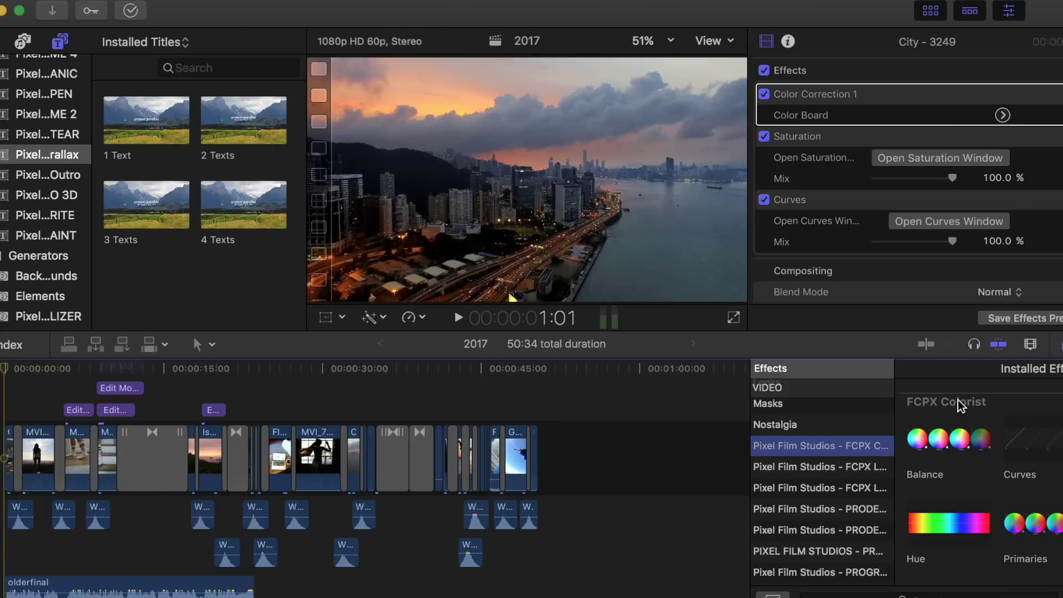
scroll(996, 432, down, 2)
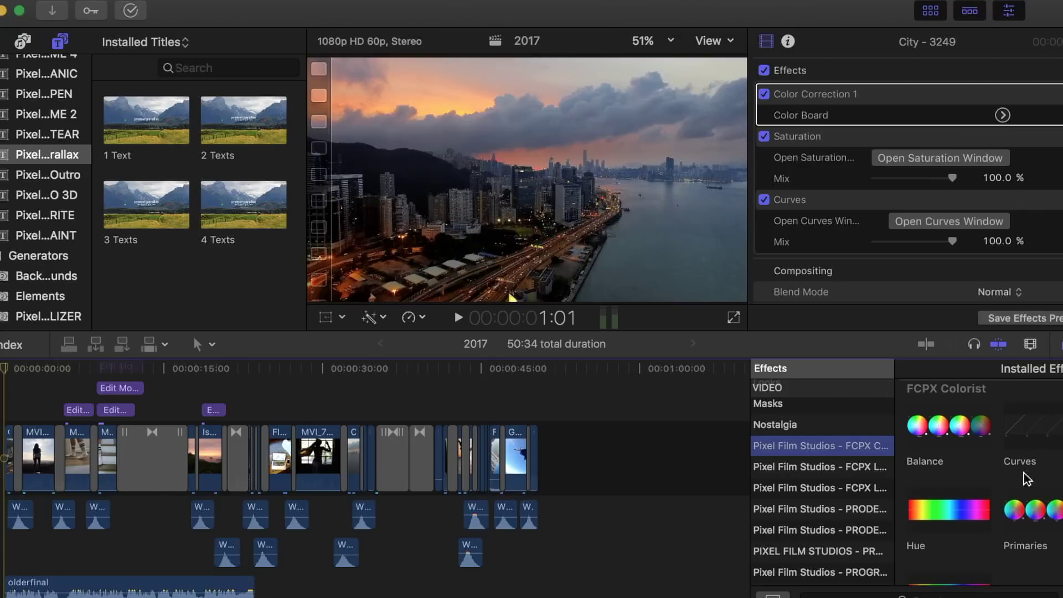
scroll(1036, 527, down, 2)
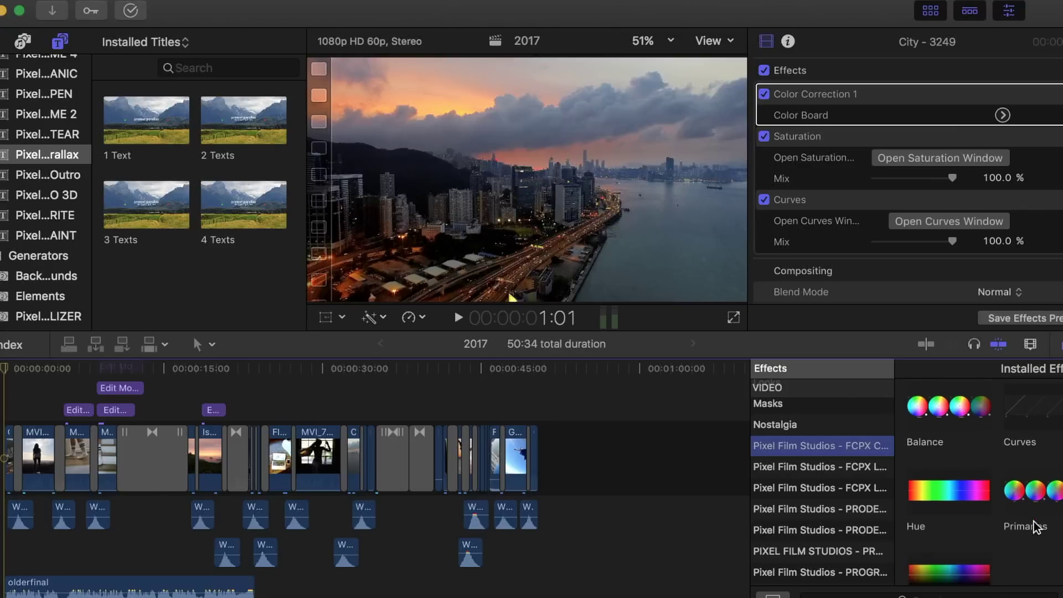
scroll(1034, 526, down, 4)
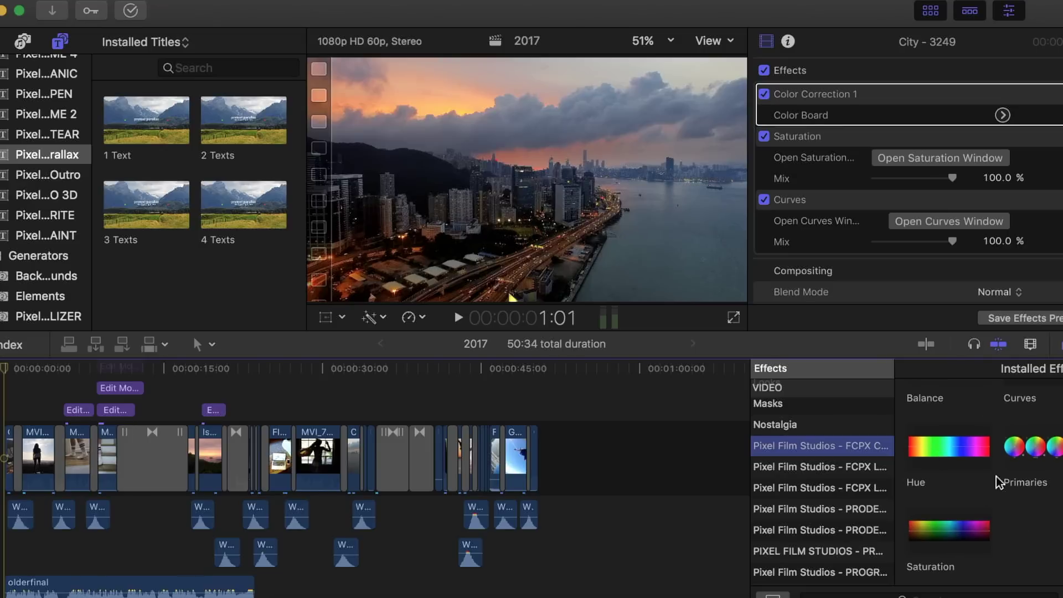
Open the Color Board of the City - 3249 clip and show its saturation controls.
click(427, 0)
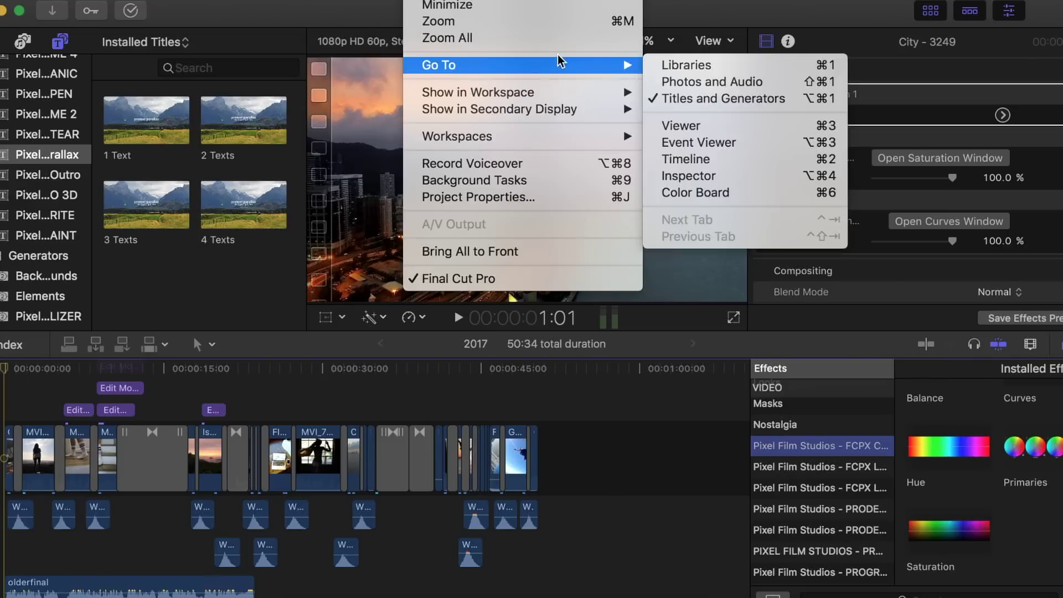
mouse_move(605, 64)
click(710, 193)
click(915, 69)
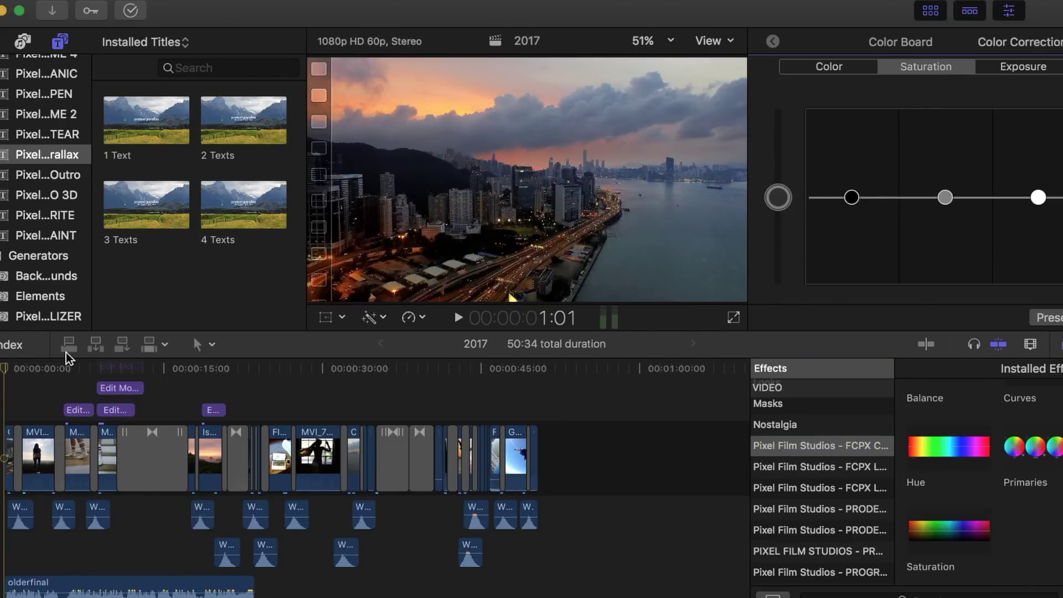
Select the City - 3249 clip at the timeline's start and slightly raise its global and shadow saturation.
key(super+equal)
key(super+equal)
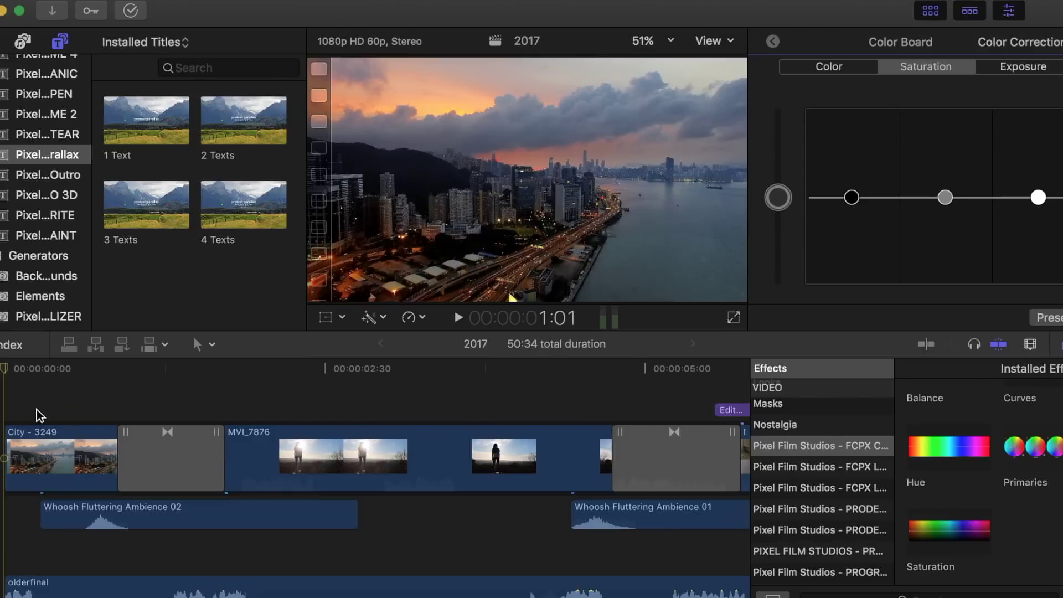
click(47, 414)
click(51, 451)
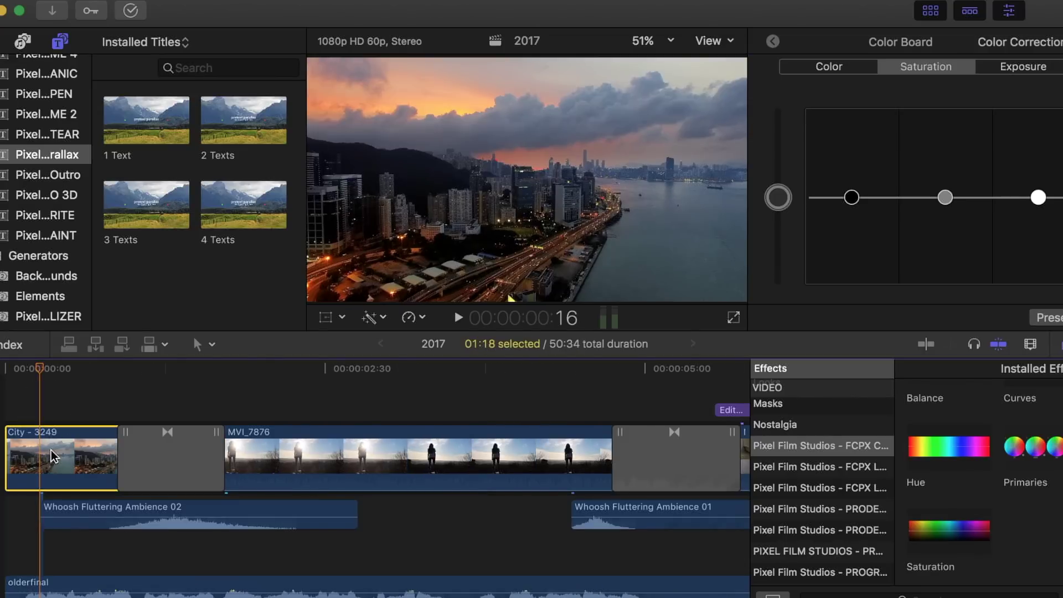
drag(772, 206, 851, 194)
mouse_move(1038, 197)
mouse_down()
mouse_move(1036, 146)
mouse_move(1037, 198)
mouse_up()
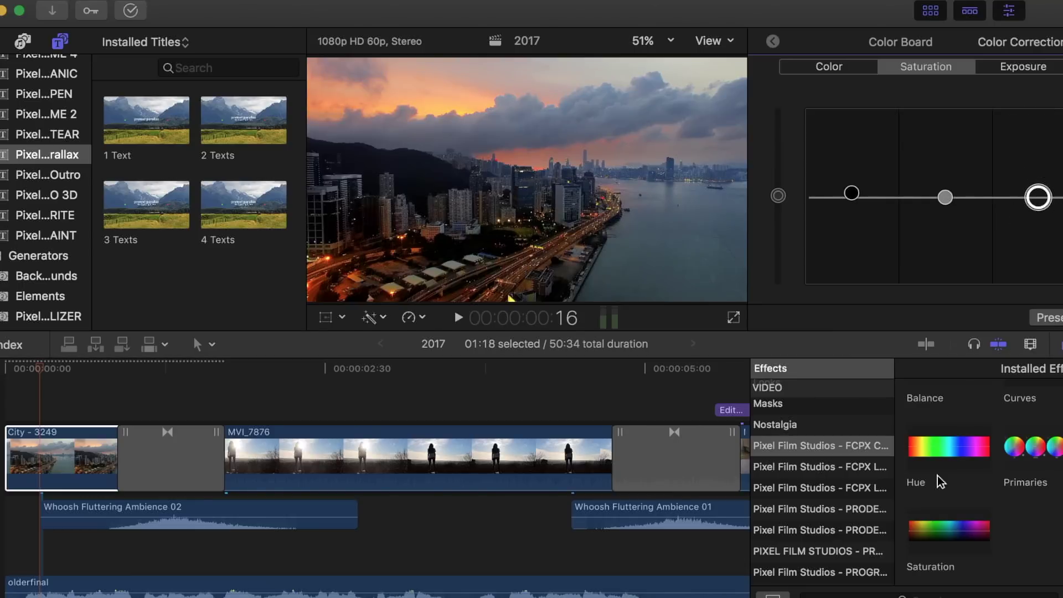
Apply the FCPX Colorist Saturation effect to the City - 3249 clip and disable that newly added copy.
drag(940, 529, 53, 457)
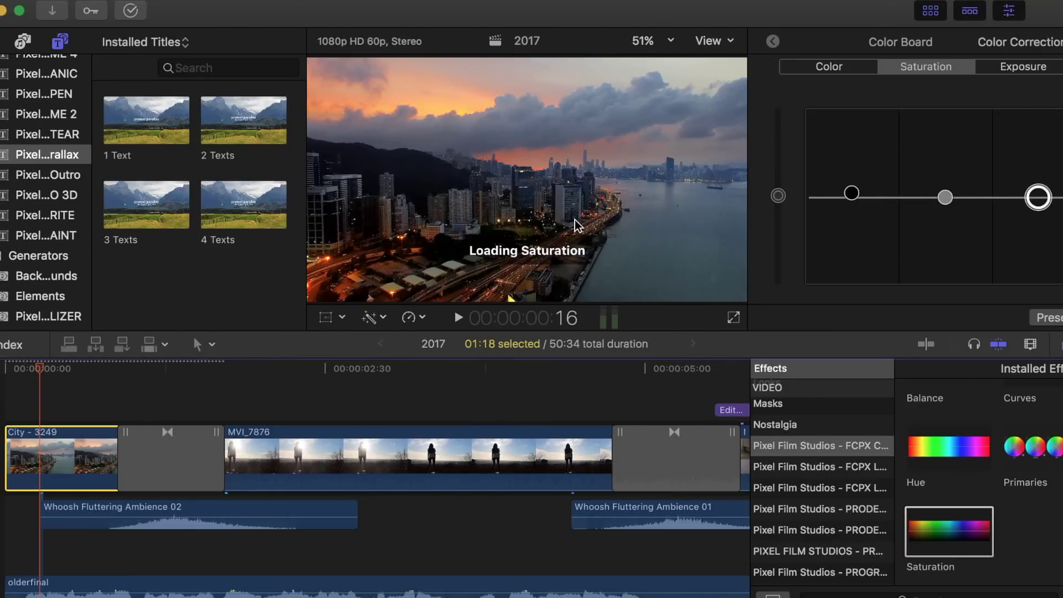
click(772, 42)
scroll(818, 204, down, 2)
click(824, 207)
scroll(824, 208, down, 3)
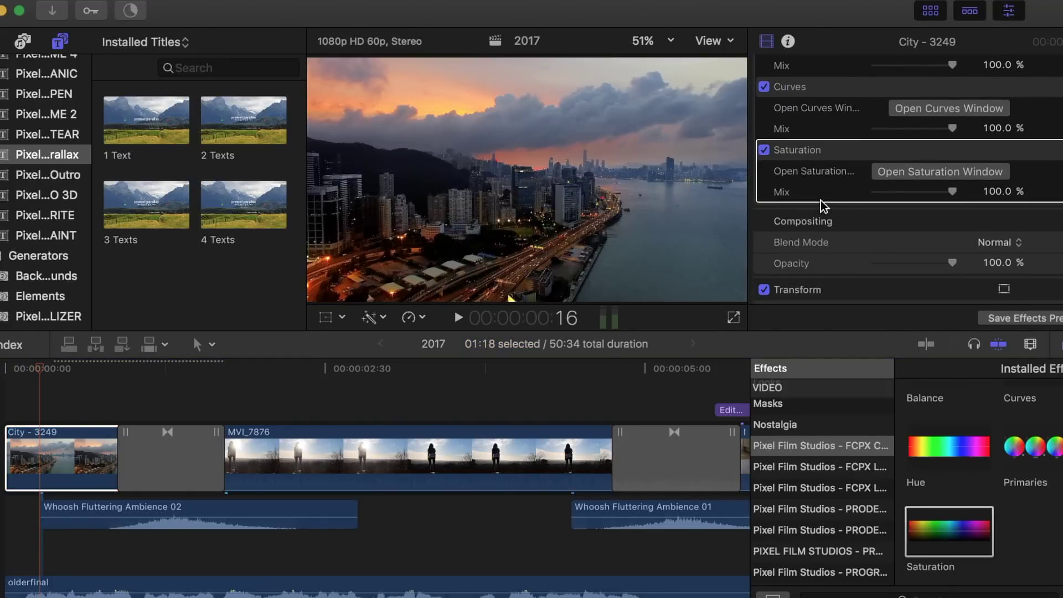
scroll(824, 206, up, 5)
Reshape the saturation curve of the first Saturation effect on City - 3249 to intensify the sunset colors, and close the curve window.
click(895, 157)
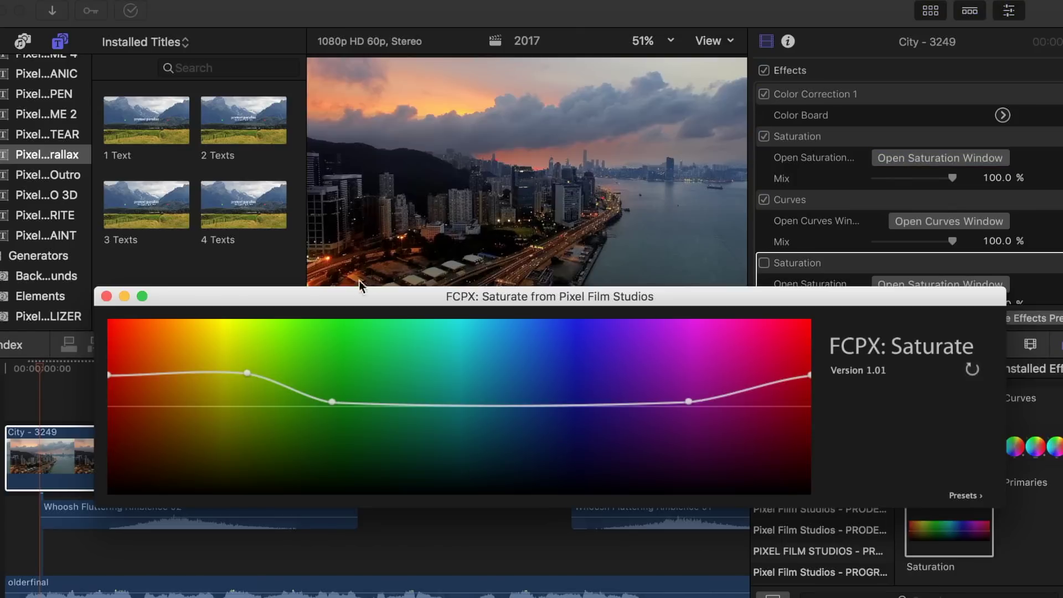
drag(343, 301, 309, 331)
mouse_move(298, 435)
mouse_down()
mouse_move(299, 323)
mouse_move(294, 444)
mouse_up()
drag(523, 436, 596, 283)
drag(654, 432, 647, 492)
drag(204, 392, 157, 307)
drag(72, 407, 160, 525)
drag(79, 524, 110, 423)
click(71, 328)
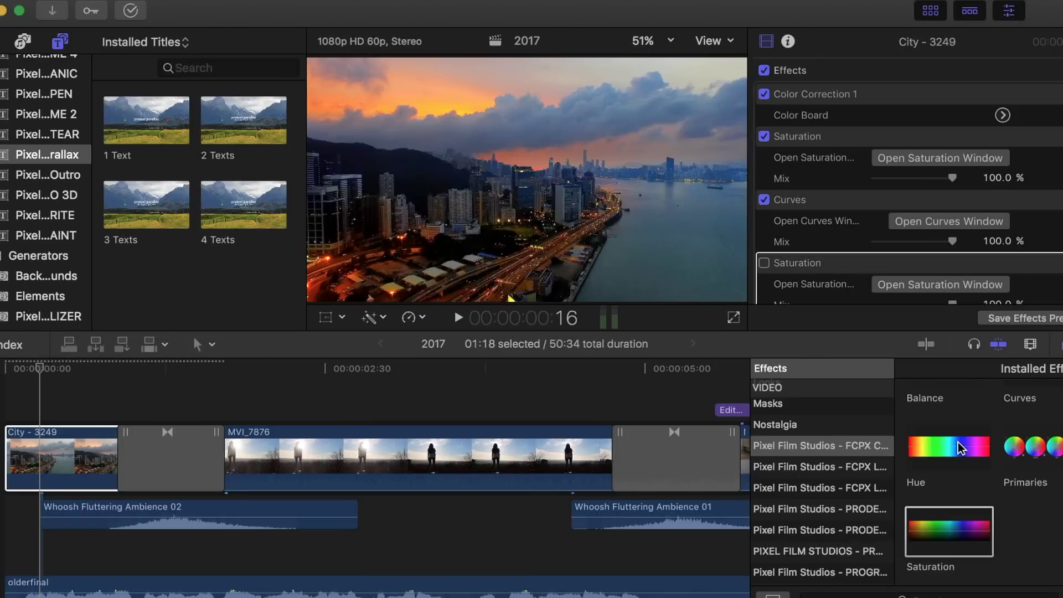
Examine the FCPX Colorist effects with the Balance and Saturation previews, as well as the FCPX LUT Cinematic category.
scroll(1023, 486, up, 2)
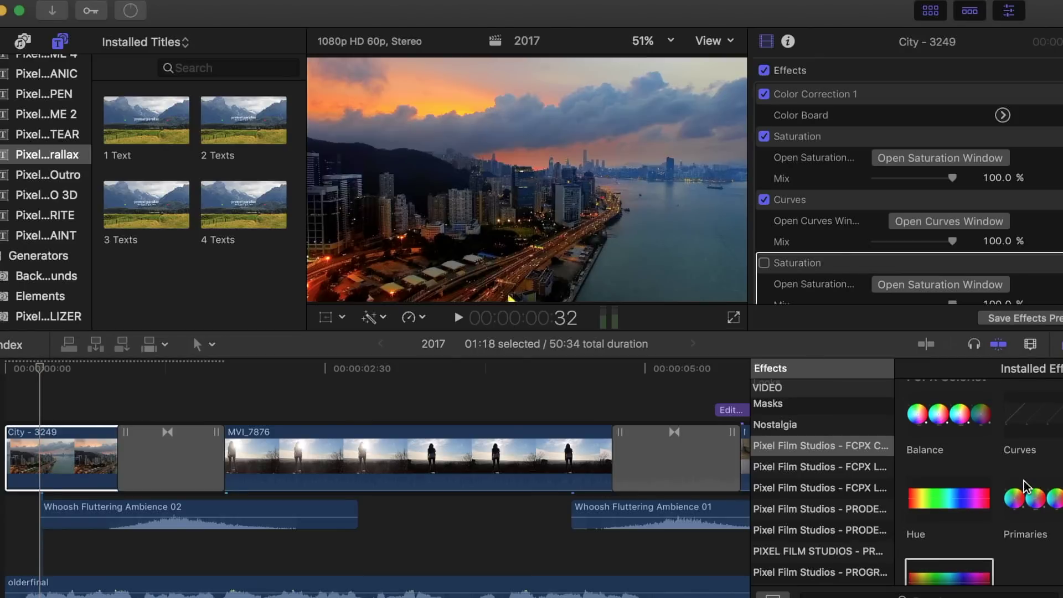
scroll(1030, 461, up, 1)
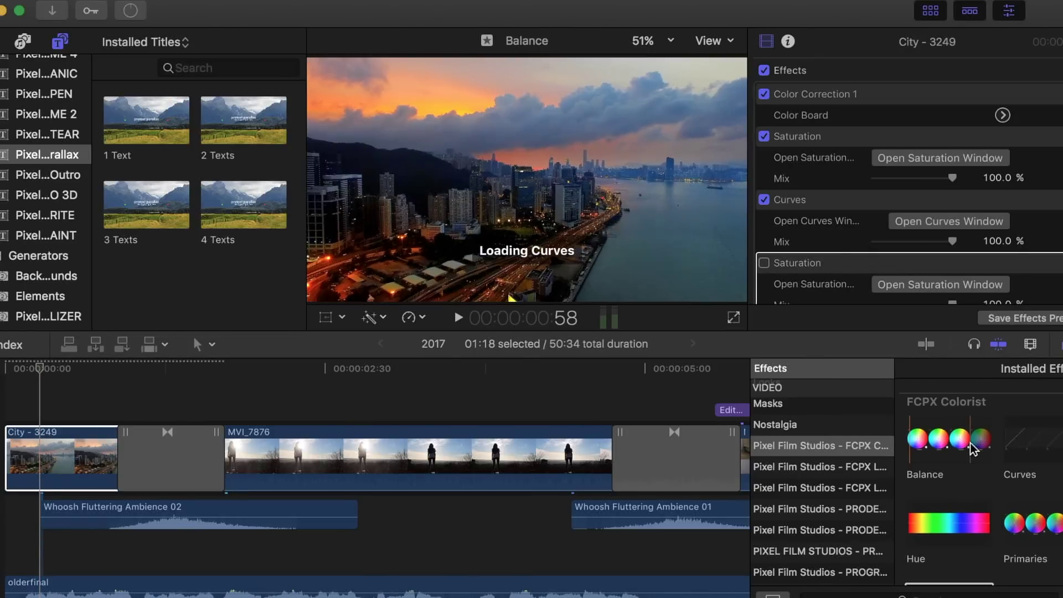
scroll(941, 440, down, 2)
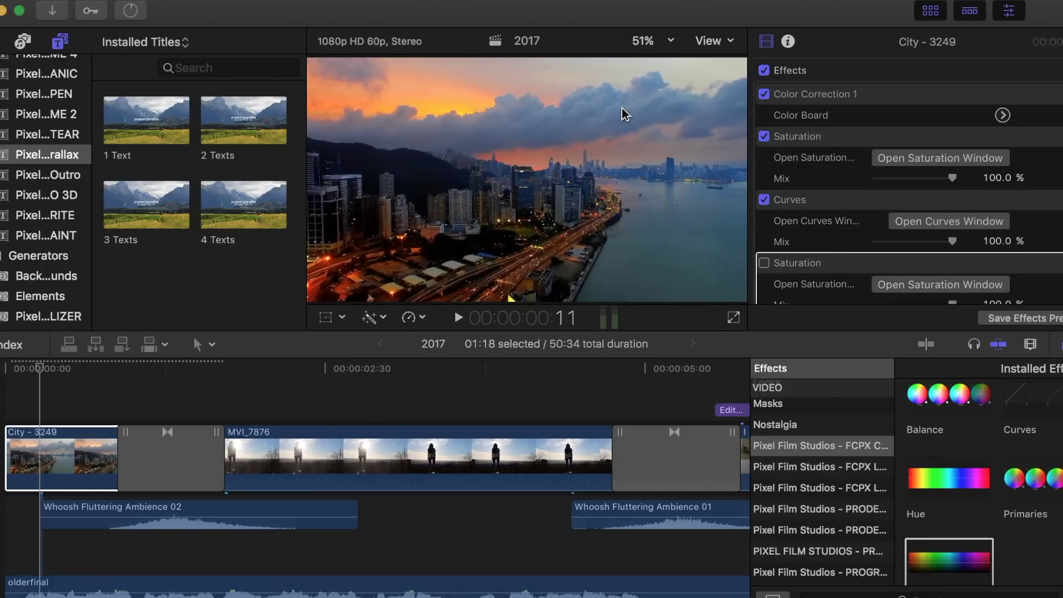
scroll(966, 521, up, 2)
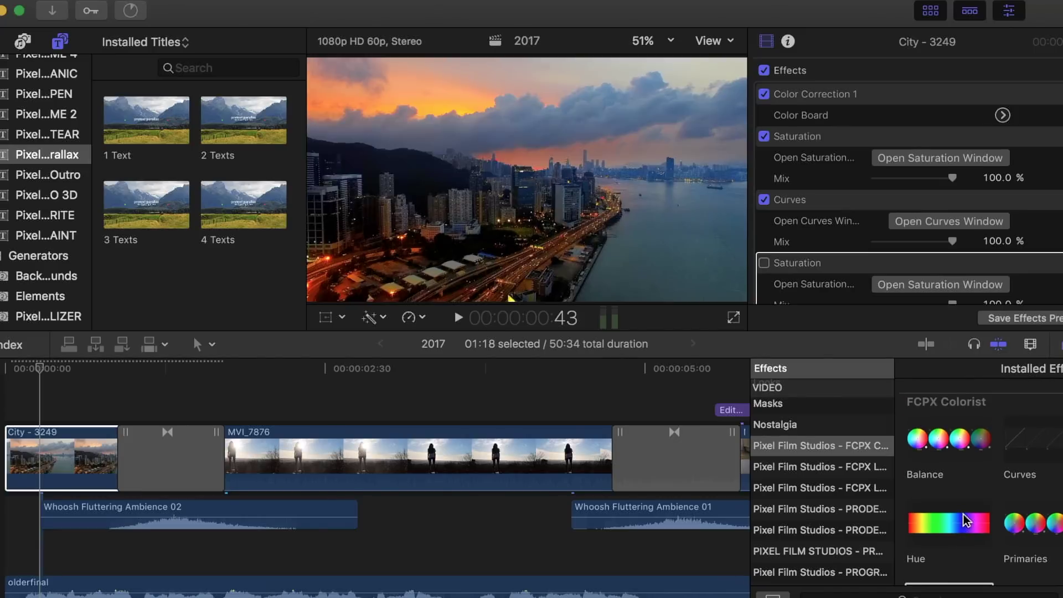
scroll(966, 520, down, 3)
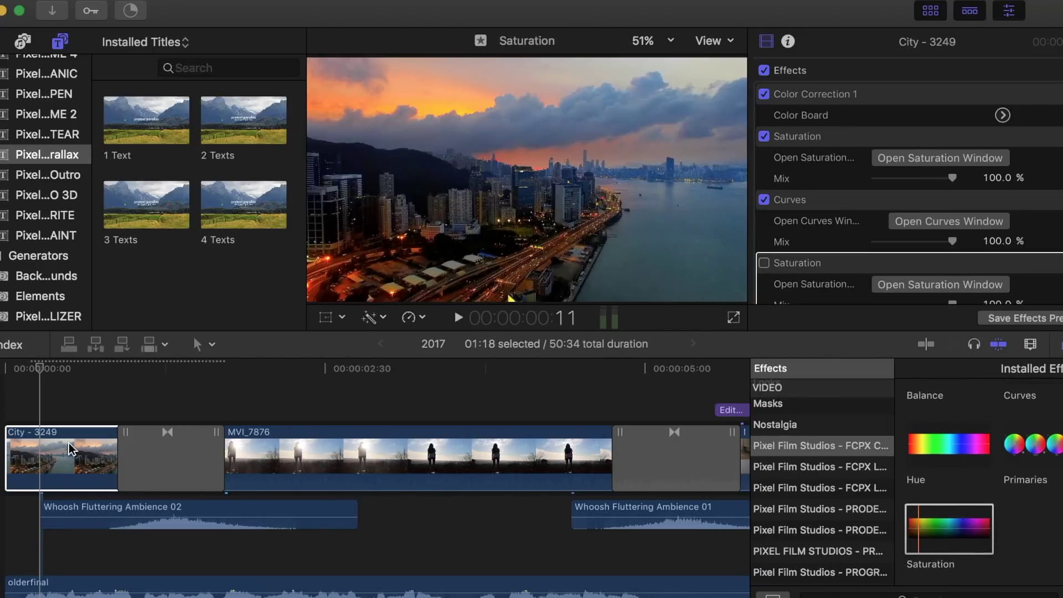
click(873, 466)
scroll(873, 468, down, 2)
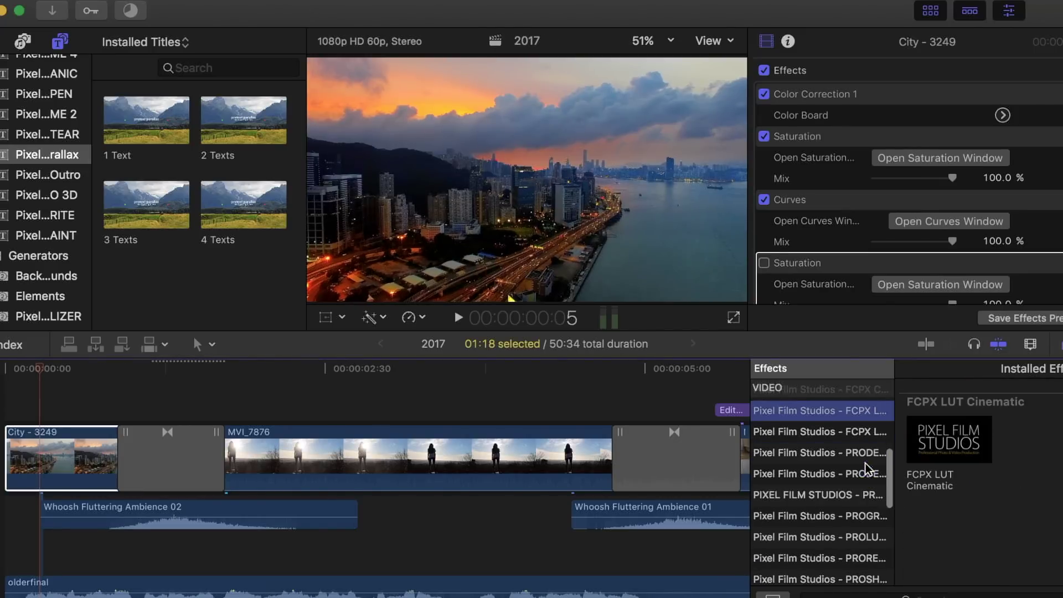
Browse the Pixel Film Studios transitions and preview Corner, Zoom In and Zoom Up & Down in the TransZ… category.
key(ctrl+super+5)
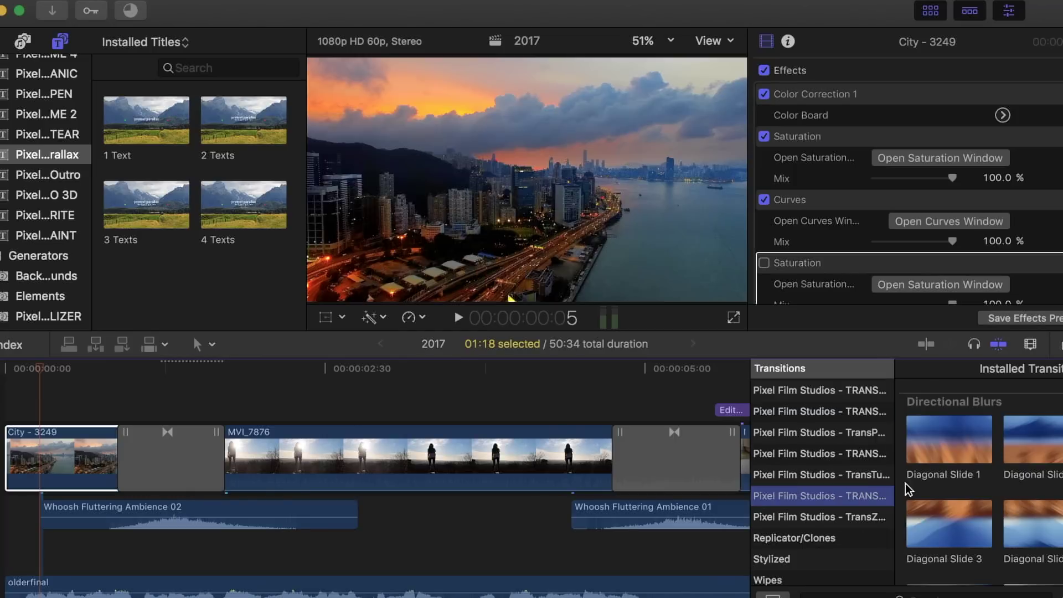
key(super+minus)
key(super+minus)
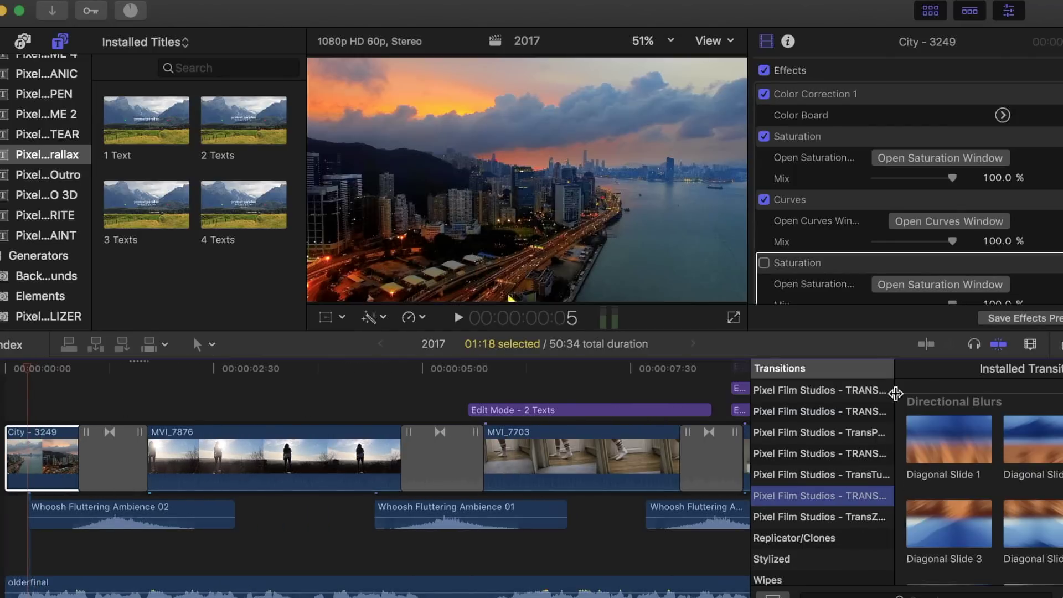
scroll(968, 456, down, 2)
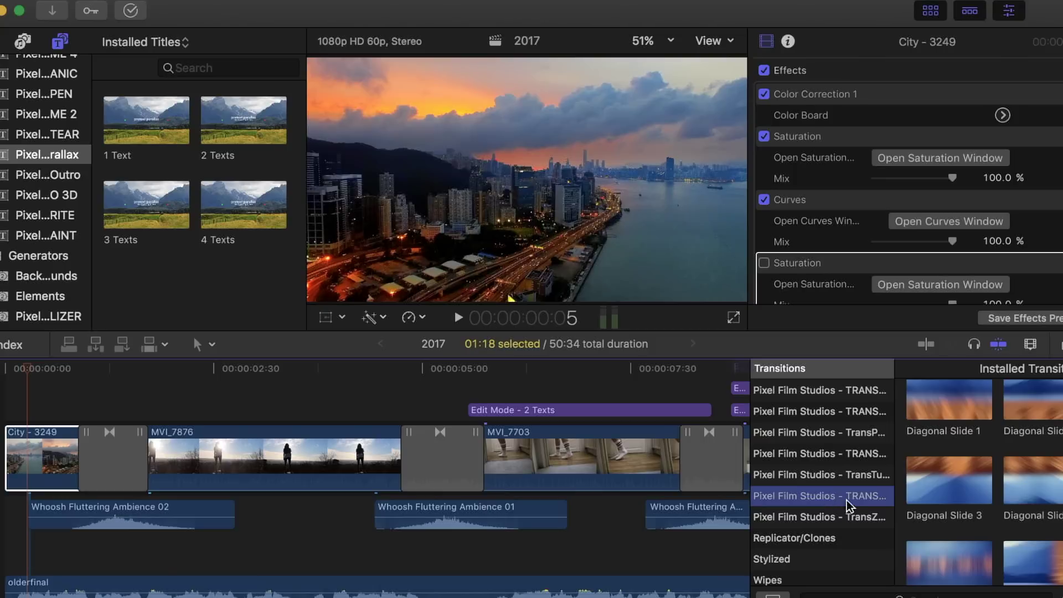
scroll(830, 501, down, 1)
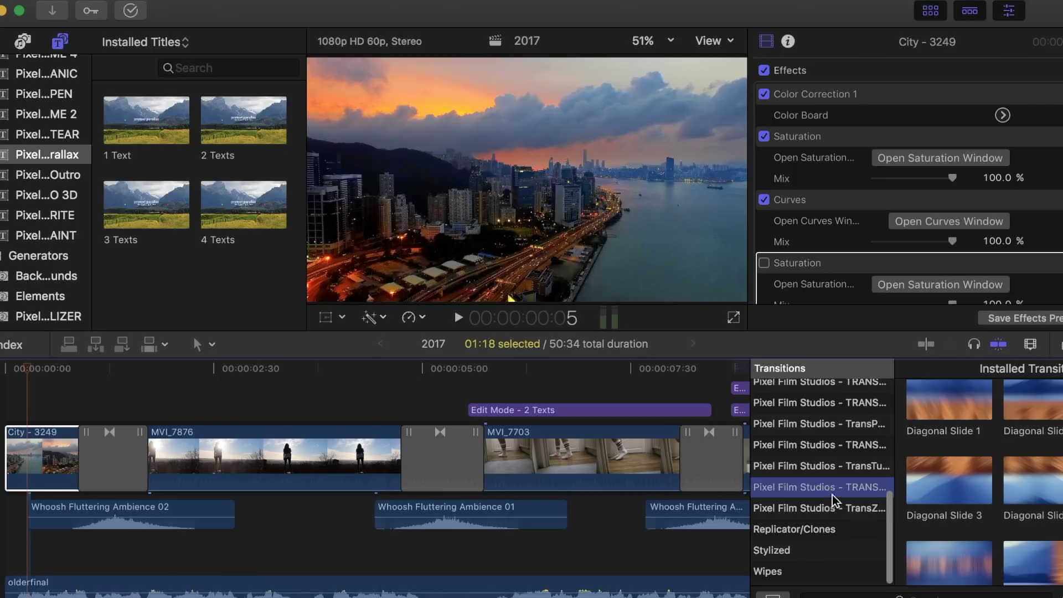
click(805, 510)
scroll(1013, 418, up, 2)
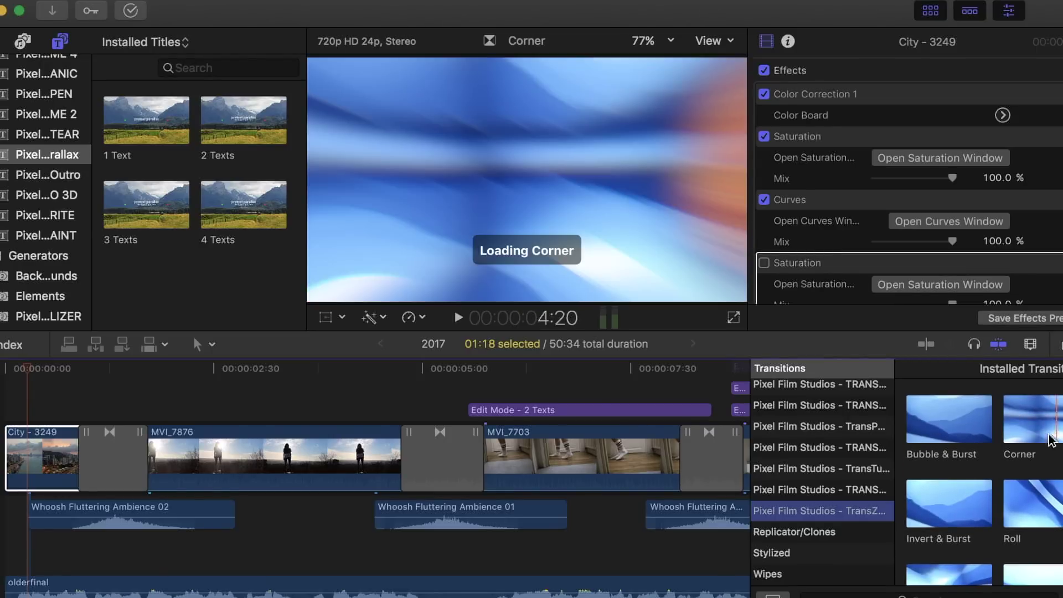
scroll(974, 471, down, 3)
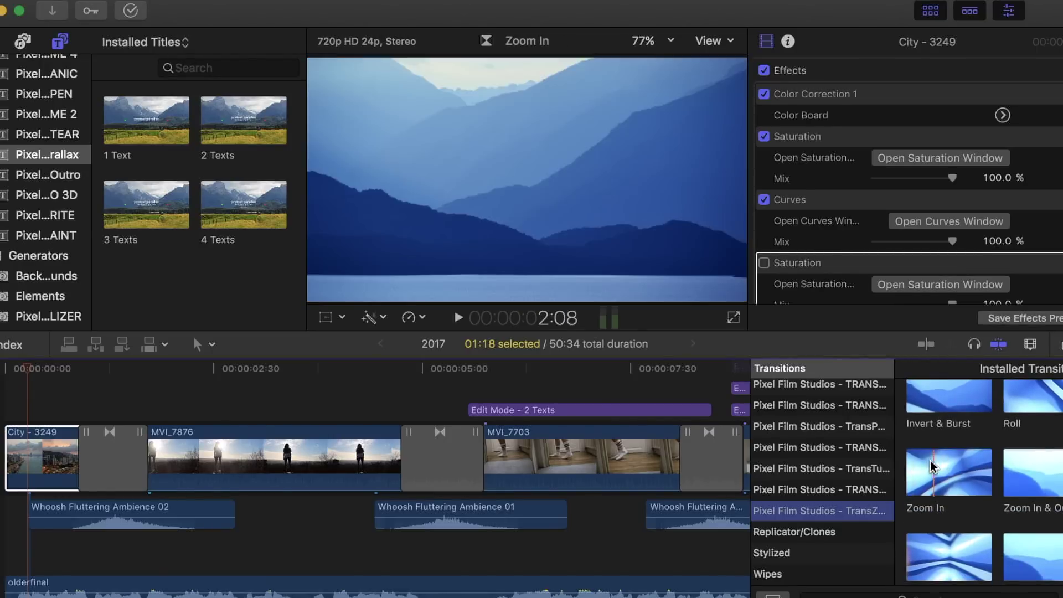
scroll(963, 476, down, 2)
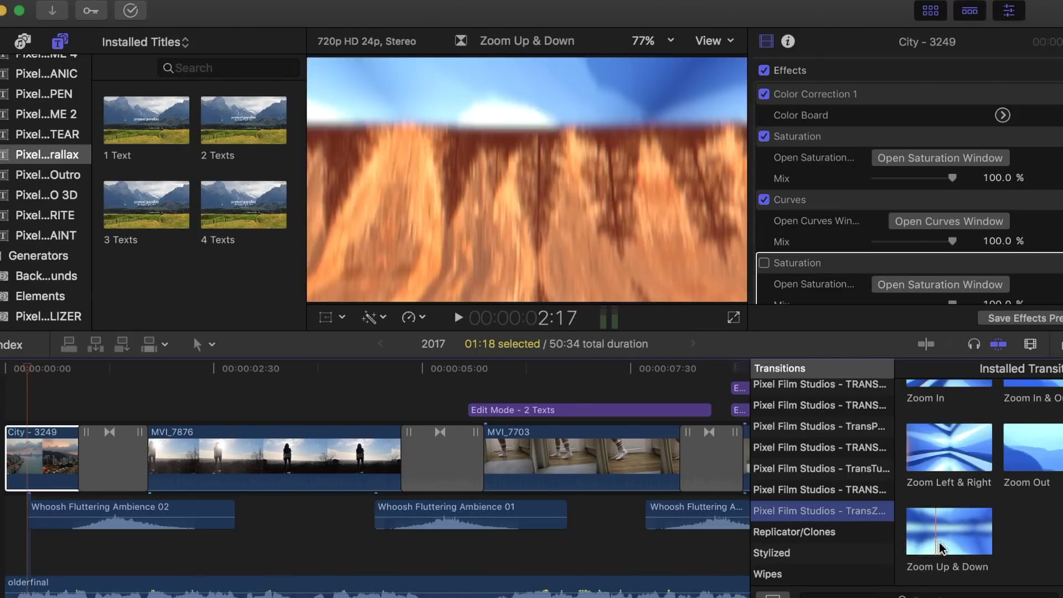
Compare the Pixel Film Studios transition thumbnails in the TRANS… category containing Horizontal Reveal with those in the TransZ… category.
scroll(956, 548, up, 4)
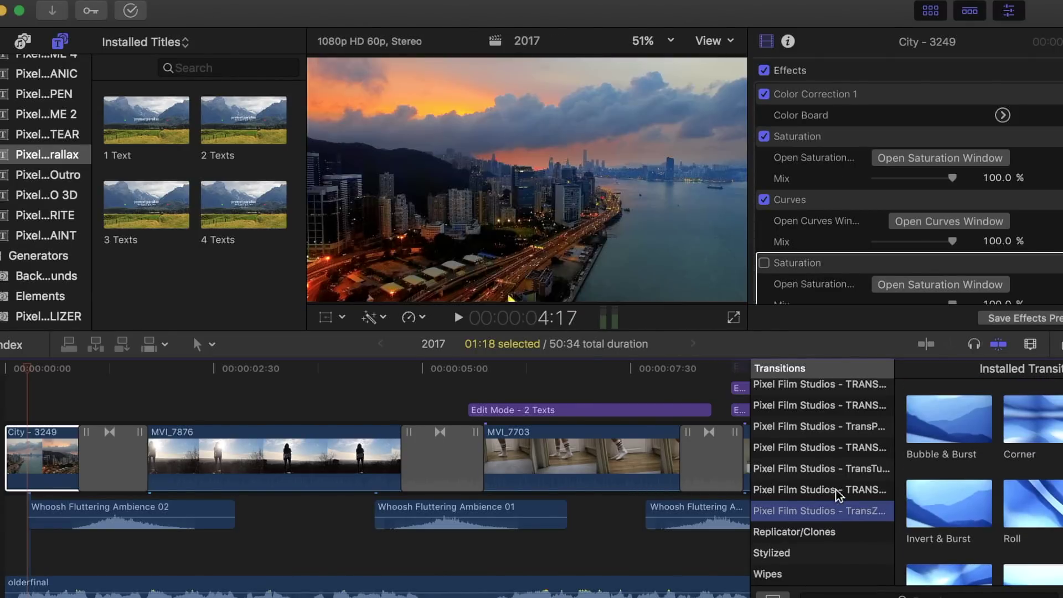
click(835, 489)
scroll(948, 484, down, 2)
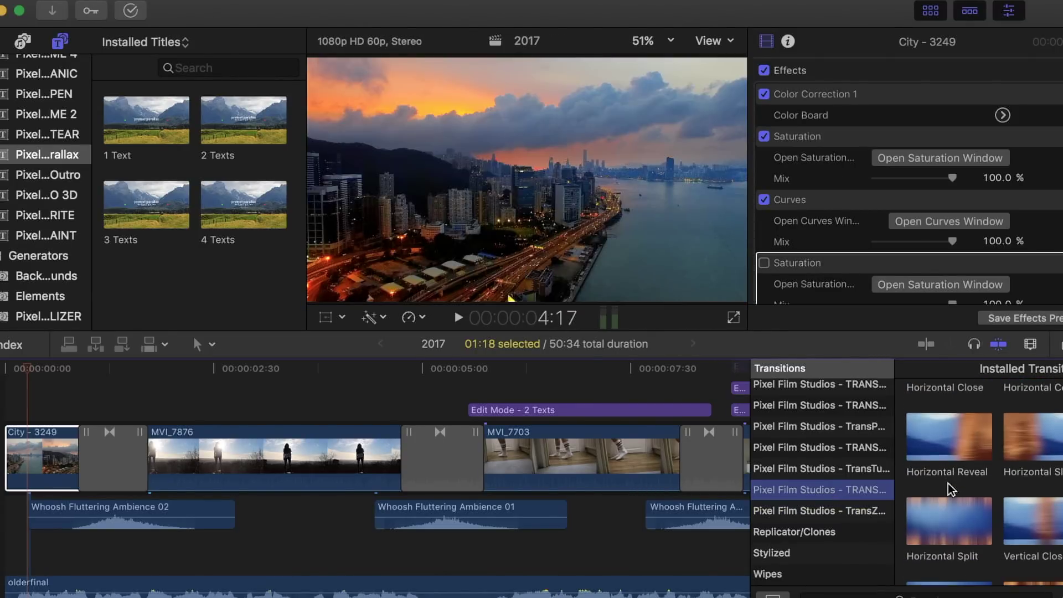
click(858, 508)
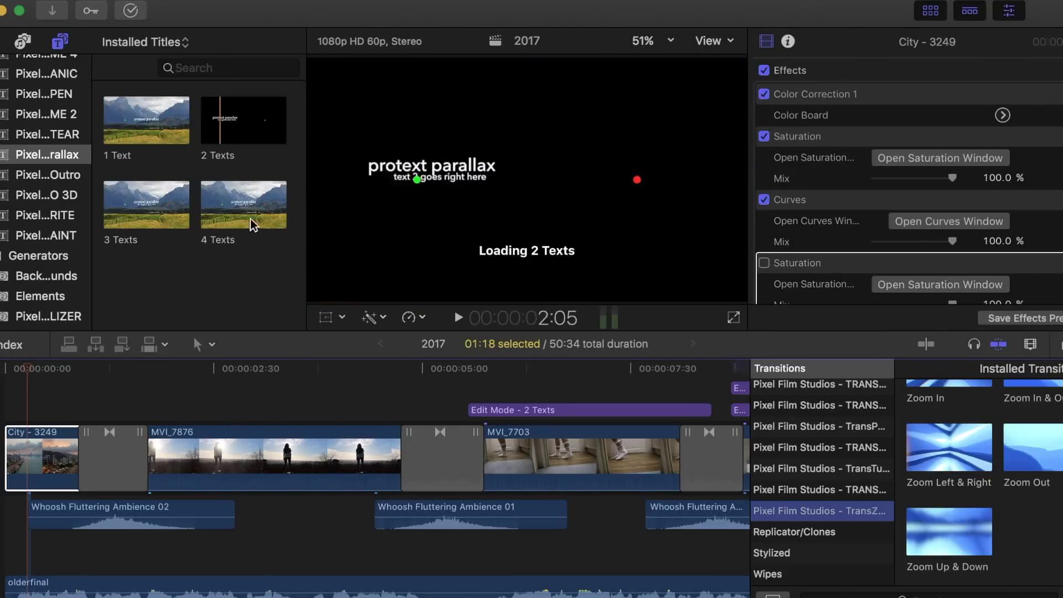
Move the start point of the Edit Mode - 2 Texts title over MVI_7703 to about X -0.61, Y 0.06, and set its angle of view to about 125°.
scroll(301, 388, right, 4)
click(297, 364)
drag(296, 364, 259, 406)
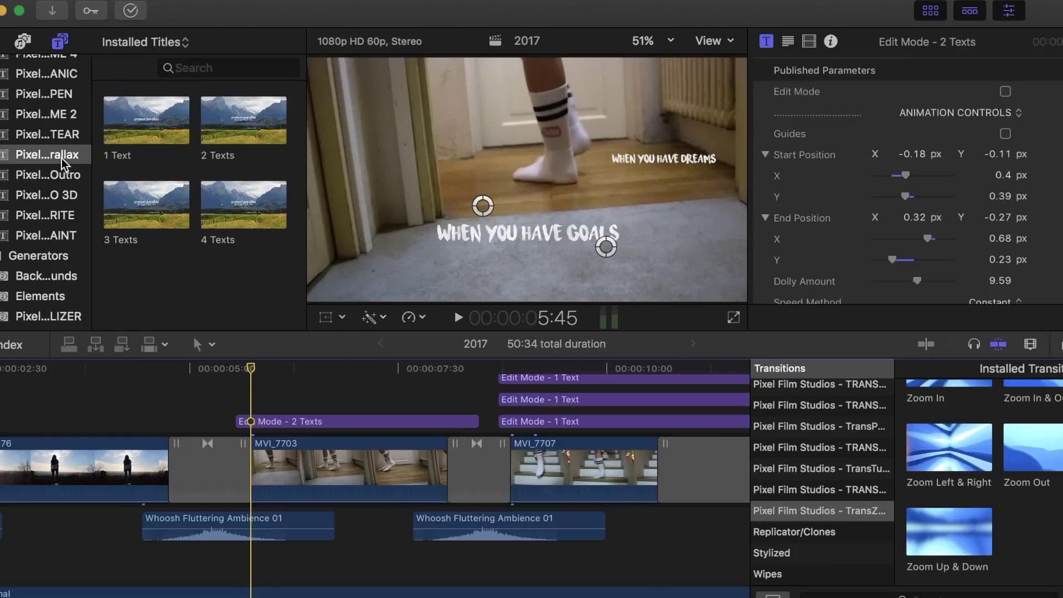
drag(264, 378, 297, 388)
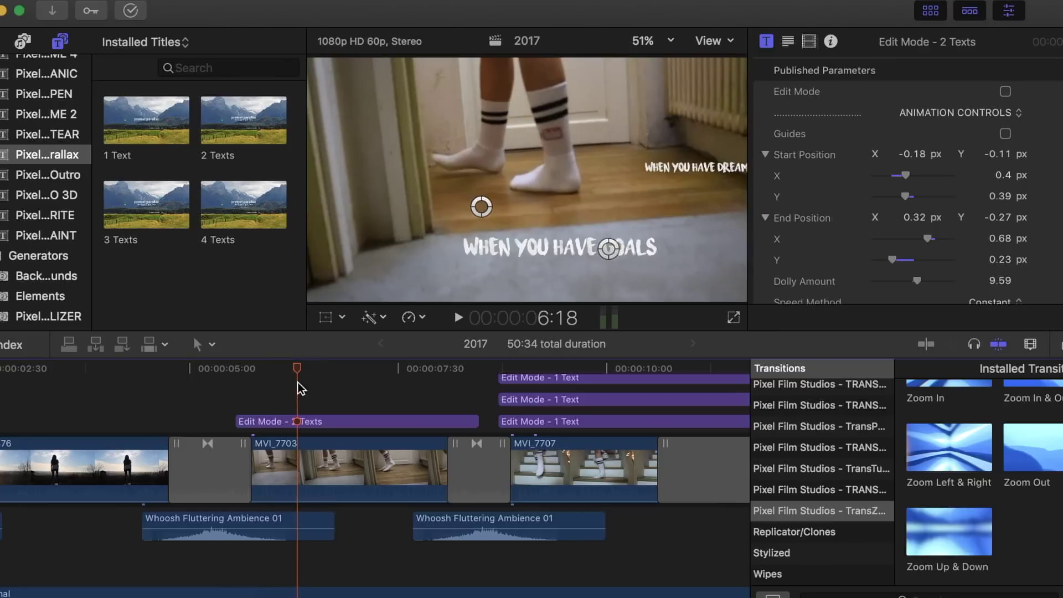
click(303, 423)
drag(482, 212, 369, 165)
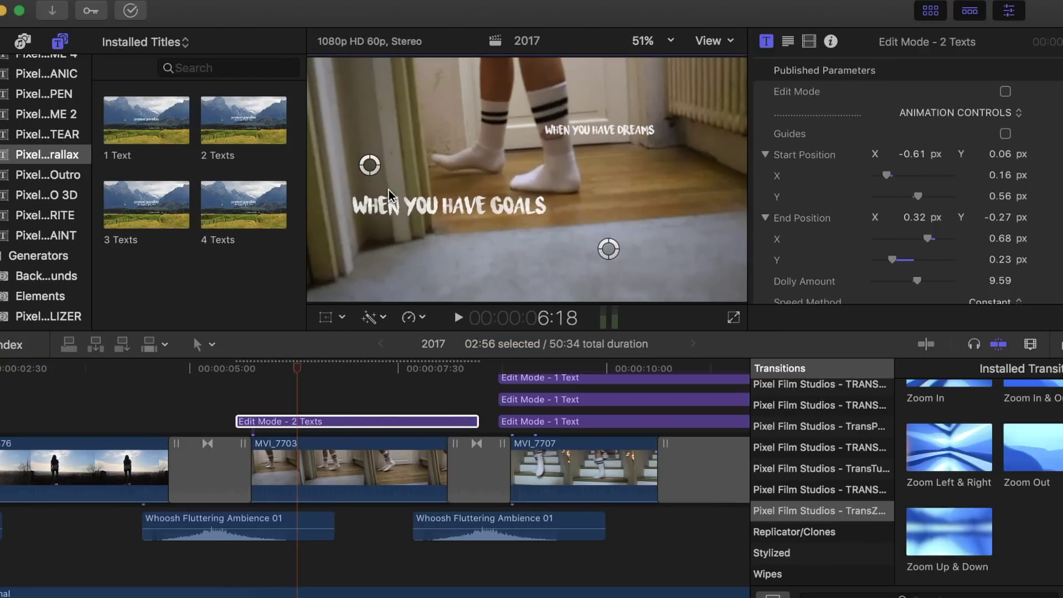
scroll(867, 242, down, 6)
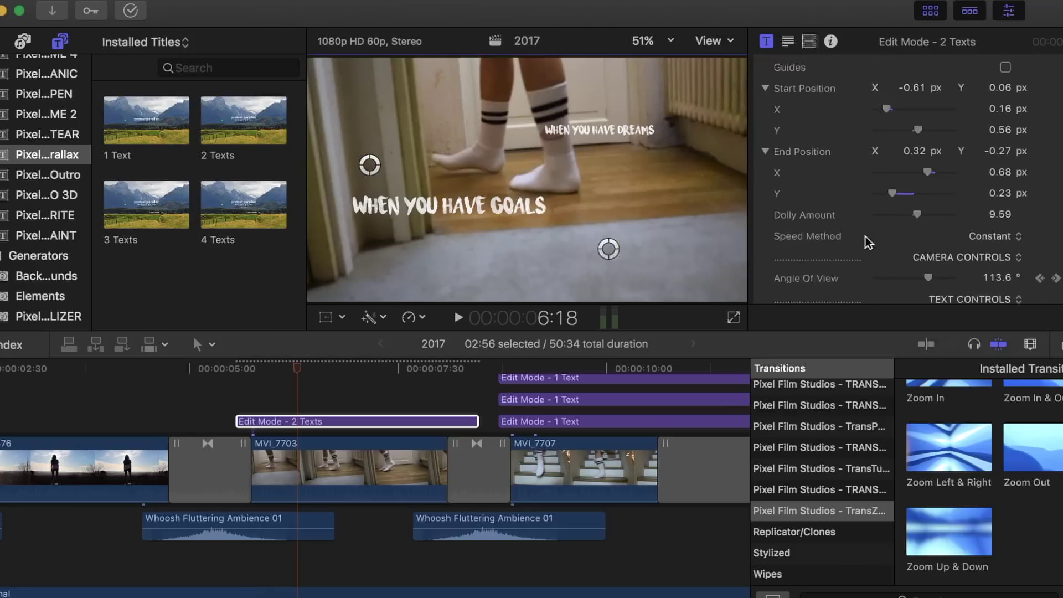
mouse_move(928, 204)
mouse_down()
mouse_move(904, 207)
mouse_move(939, 211)
mouse_up()
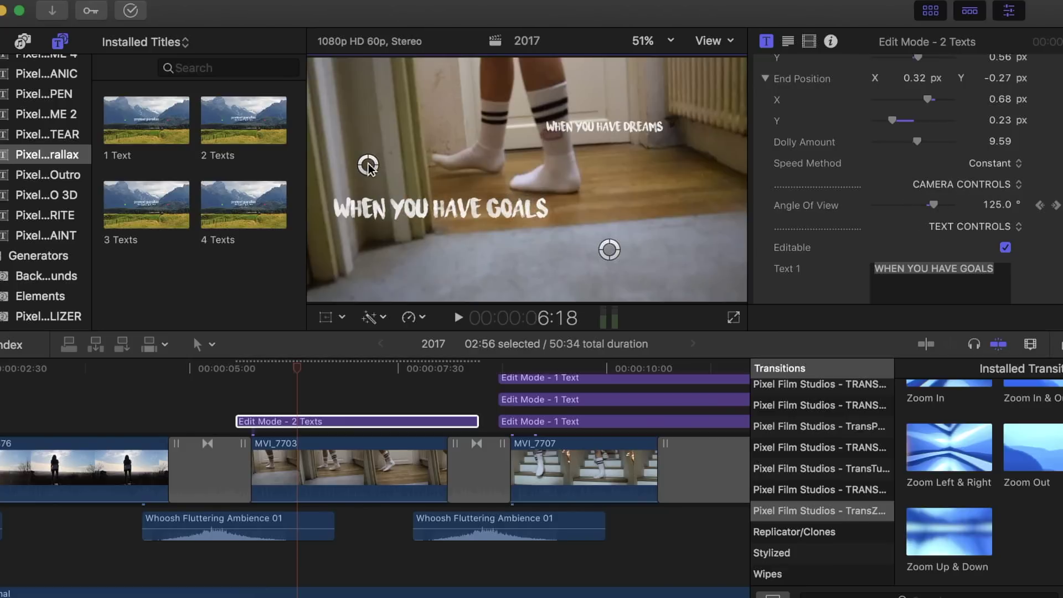
Reposition the 2 Texts title's start point near the middle of the frame and its end point to about X -0.66, Y -0.46.
drag(369, 166, 490, 118)
drag(589, 259, 356, 272)
drag(484, 116, 443, 150)
click(335, 376)
mouse_move(335, 376)
mouse_down()
mouse_move(437, 380)
mouse_move(273, 383)
mouse_move(335, 382)
mouse_up()
drag(351, 273, 350, 303)
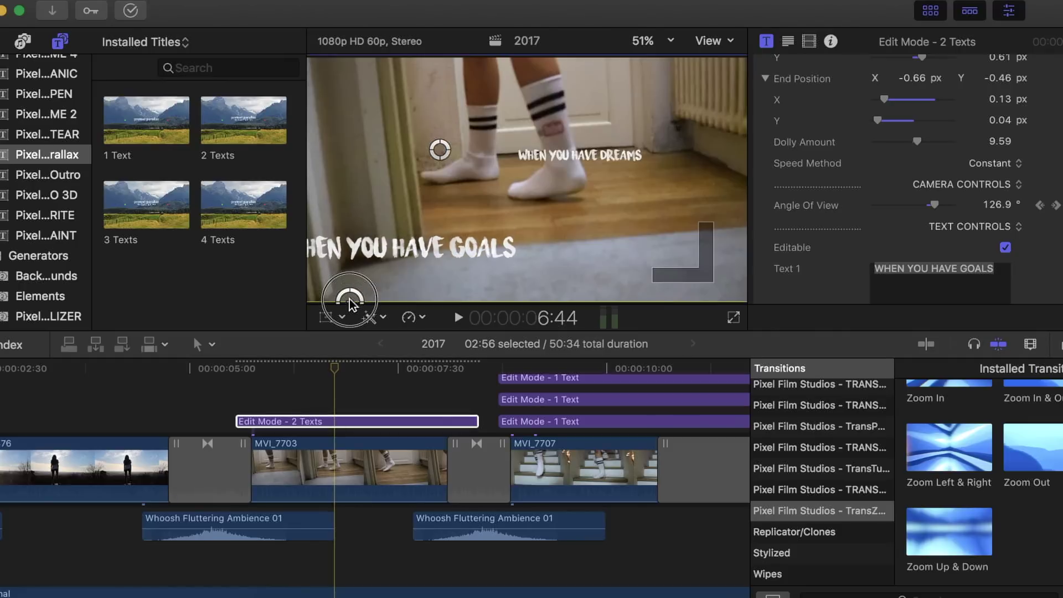
drag(440, 150, 487, 171)
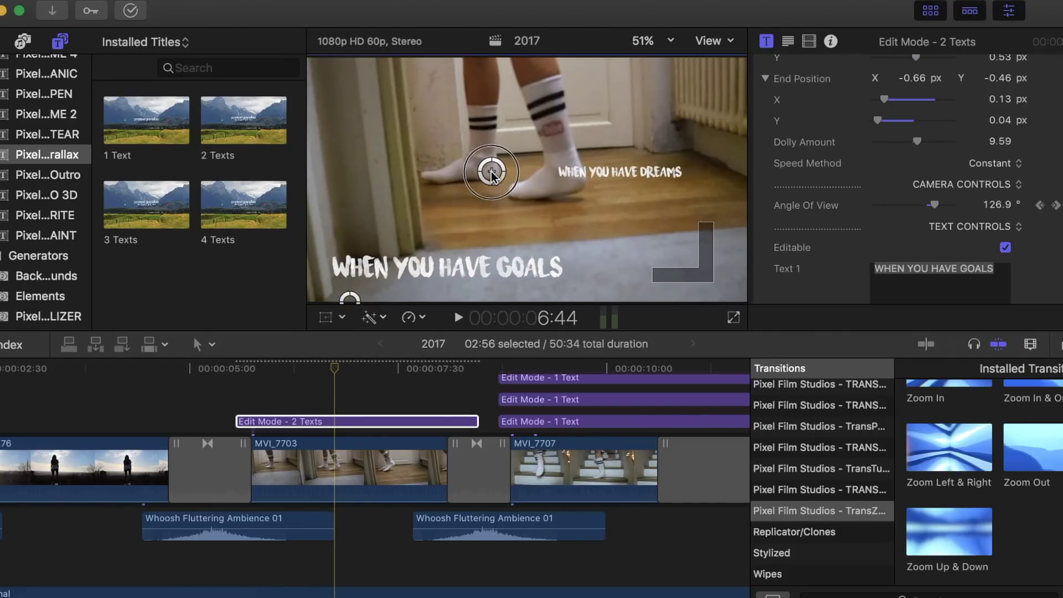
Examine the three stacked Edit Mode - 1 Text titles over MVI_7707, inspecting the ACHIEVE title's settings and checking the text movement over the stairs.
drag(351, 368, 565, 404)
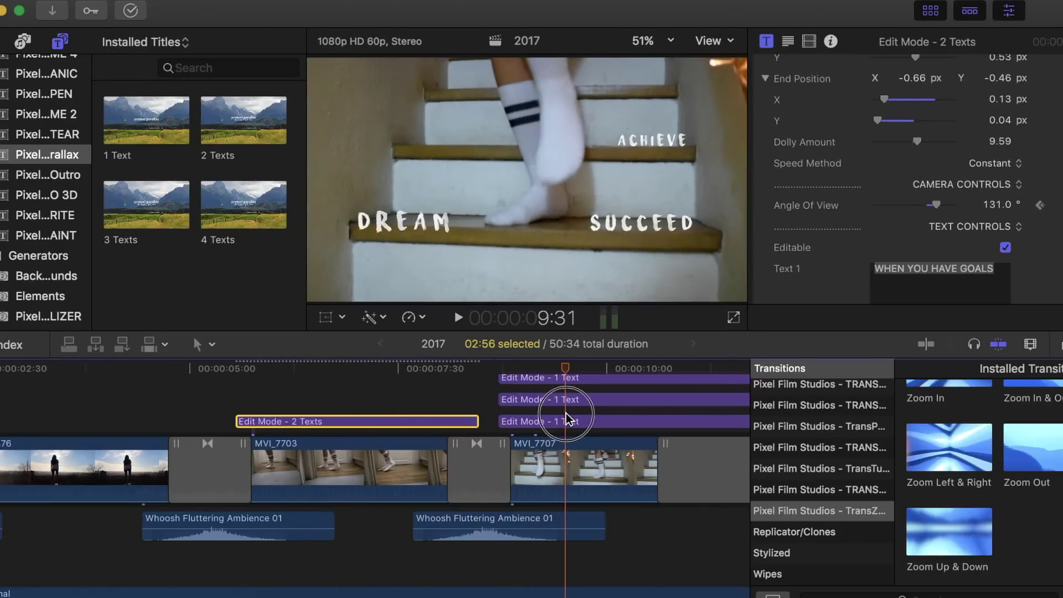
scroll(565, 409, right, 5)
click(500, 393)
click(495, 410)
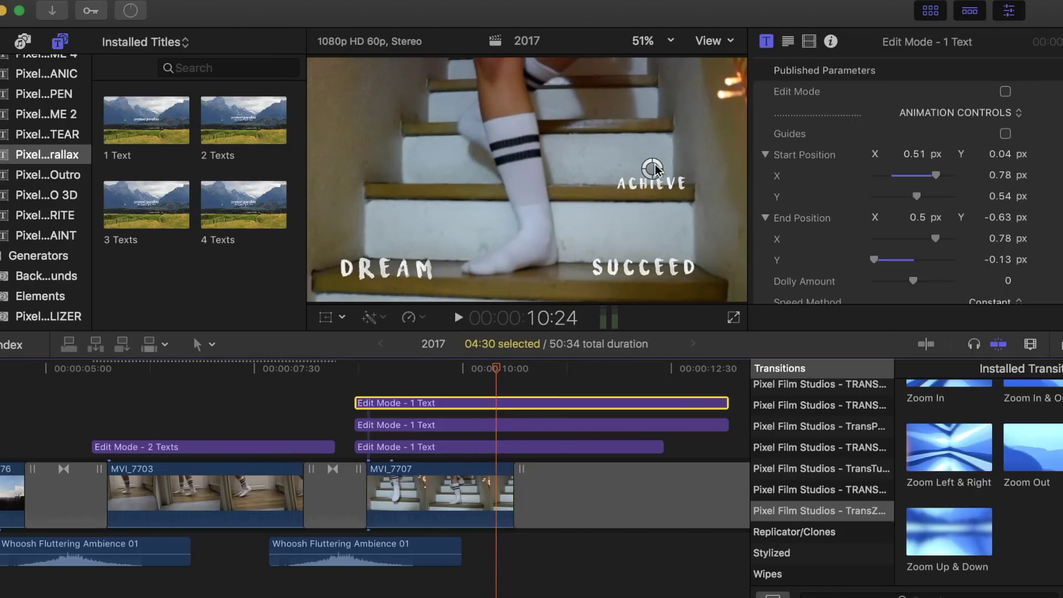
scroll(480, 425, right, 3)
scroll(481, 425, up, 1)
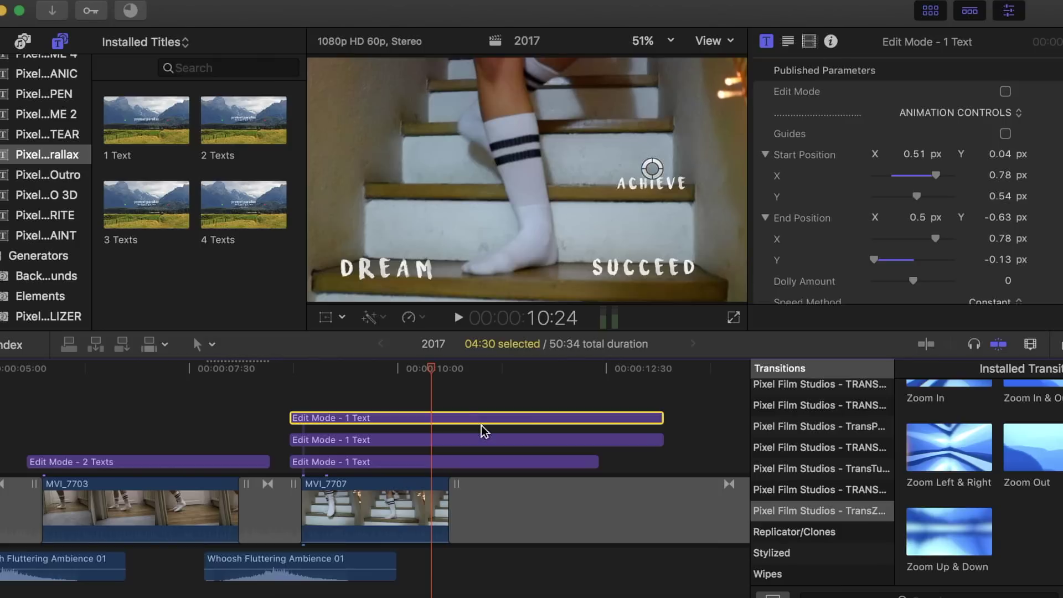
drag(430, 381, 291, 381)
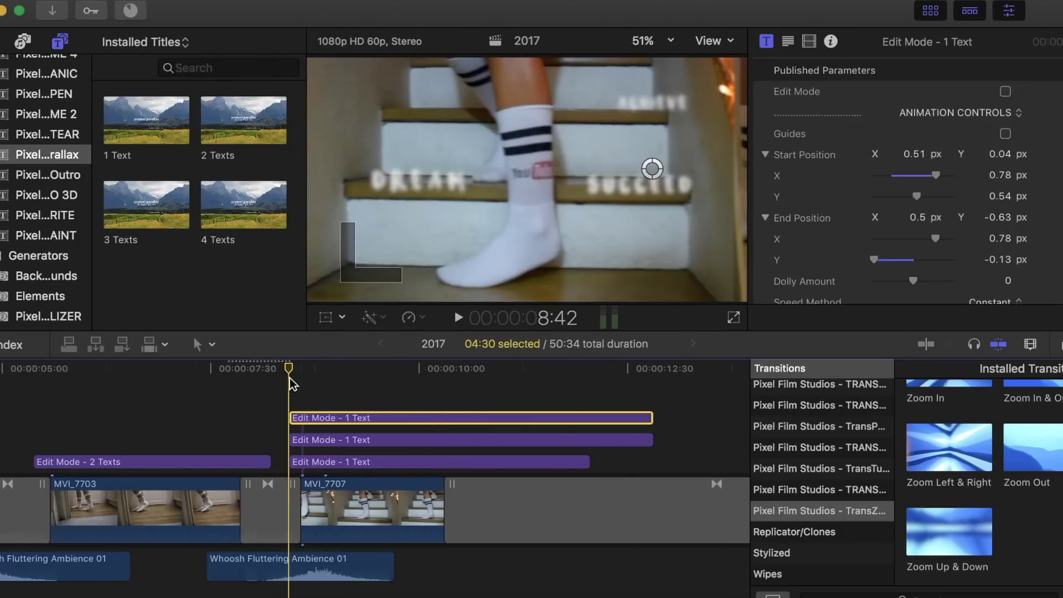
Replace the transition between City - 3249 and MVI_7876 with a fresh Cross Dissolve from the Dissolves category.
click(49, 390)
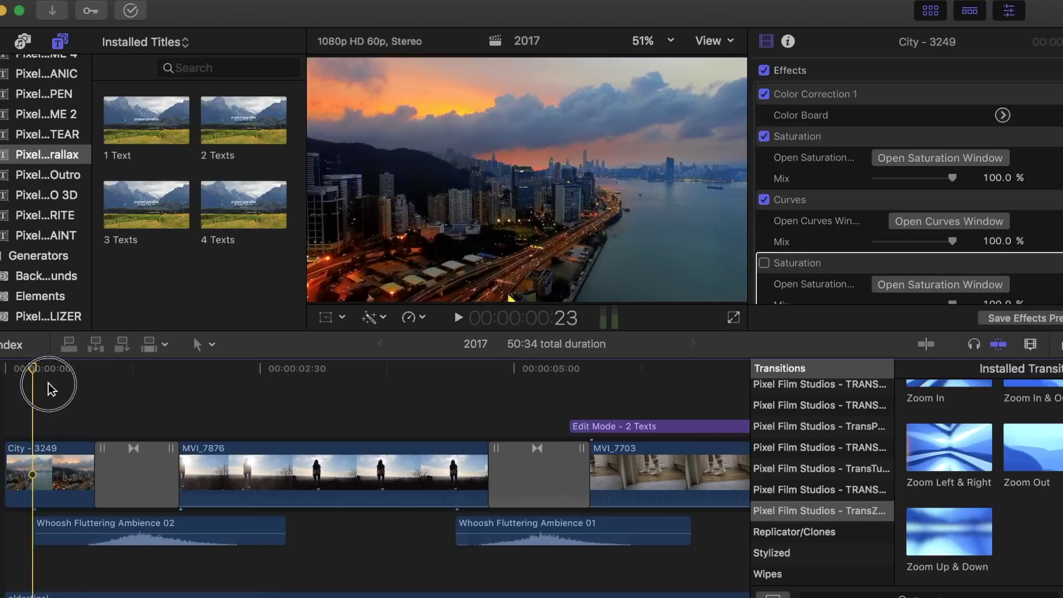
drag(48, 389, 151, 462)
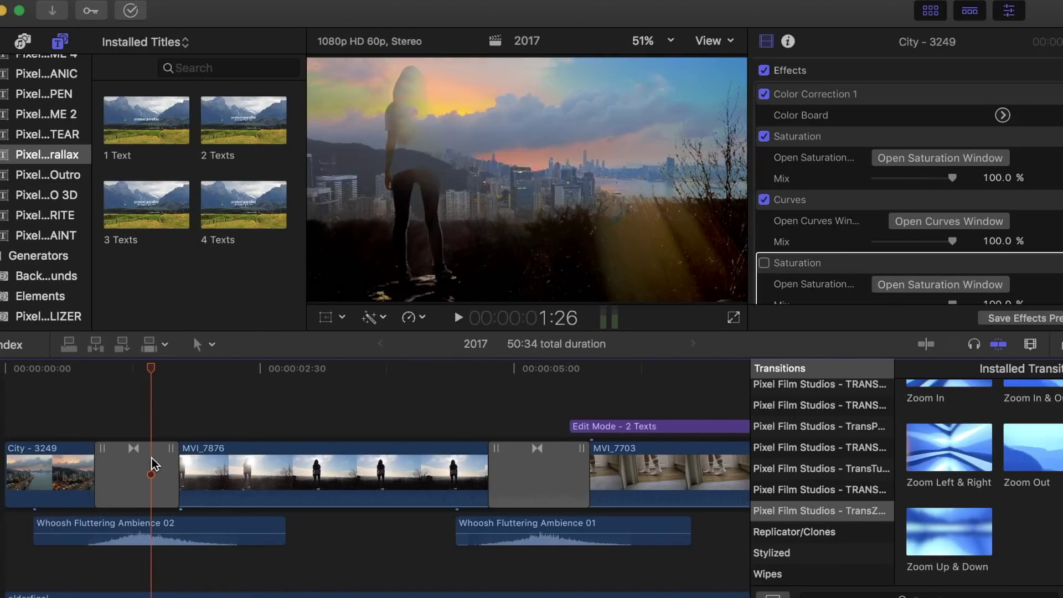
drag(150, 367, 154, 472)
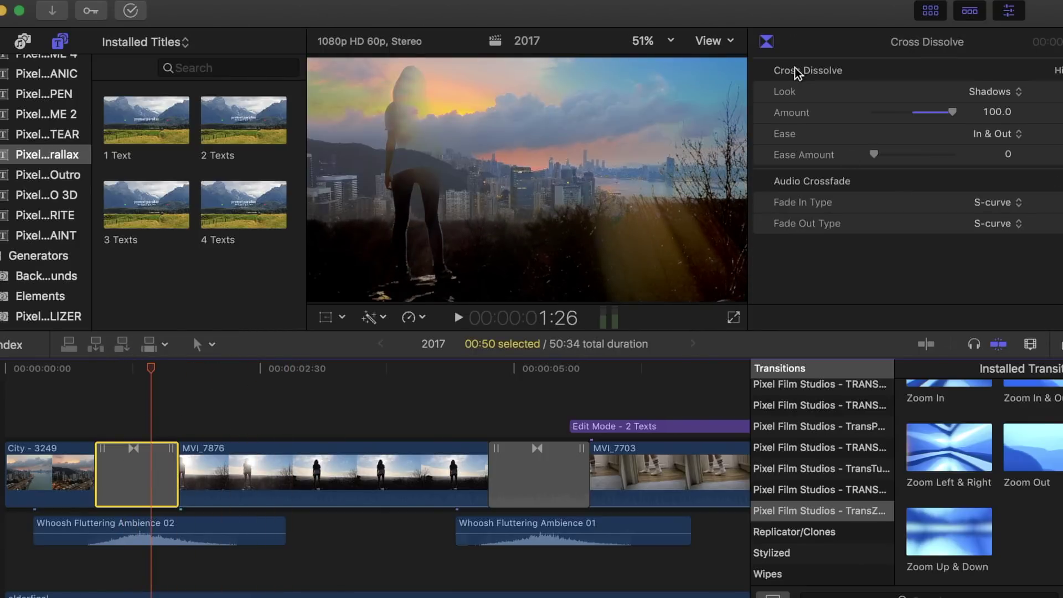
scroll(823, 427, up, 5)
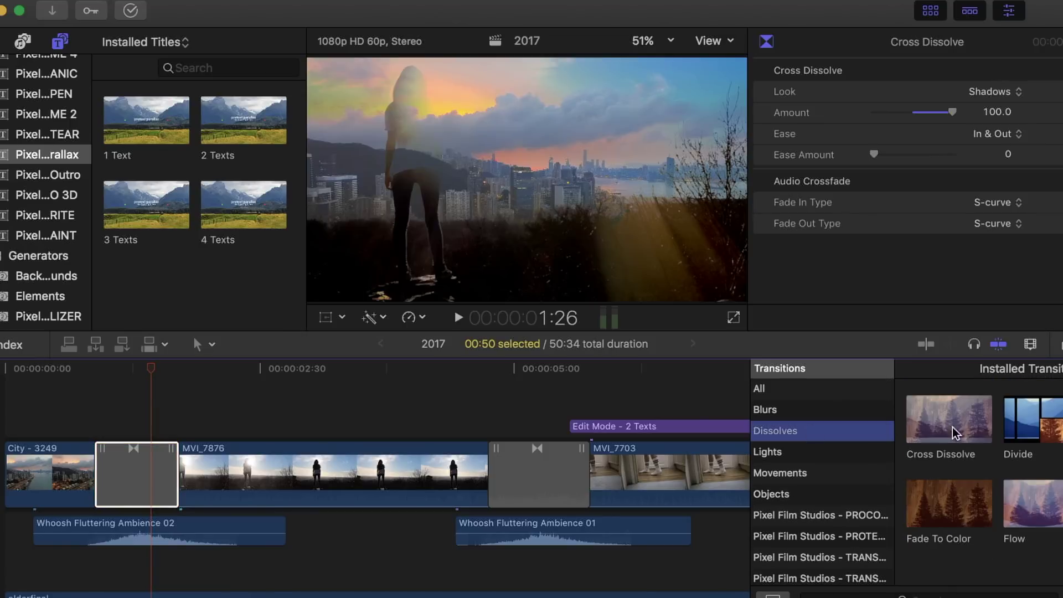
drag(955, 433, 138, 391)
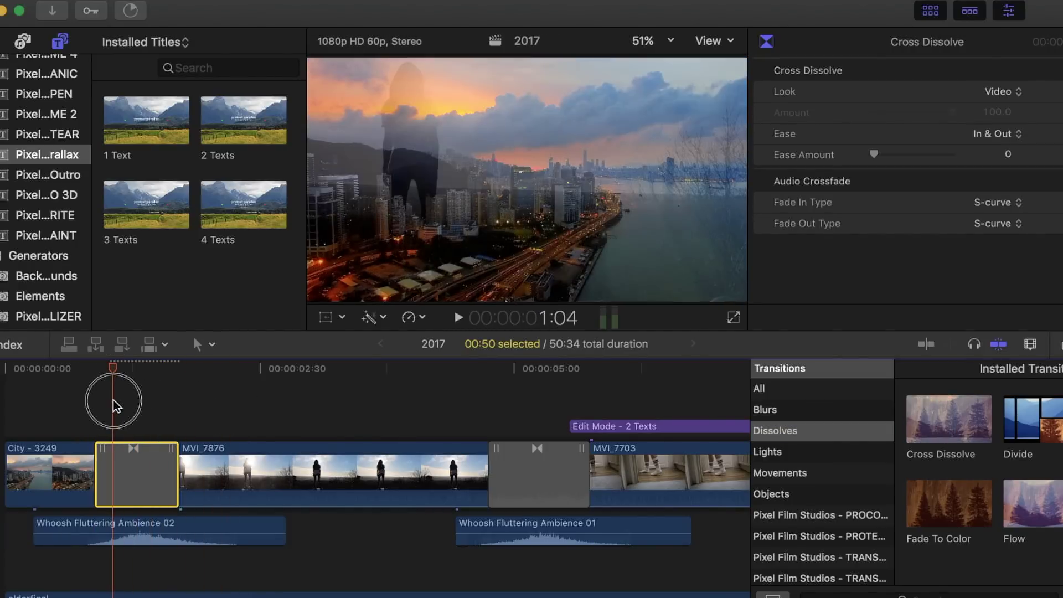
Try the Shadows look on the new Cross Dissolve, set its look to Highlights, and test the amount, ending at 100.
click(999, 90)
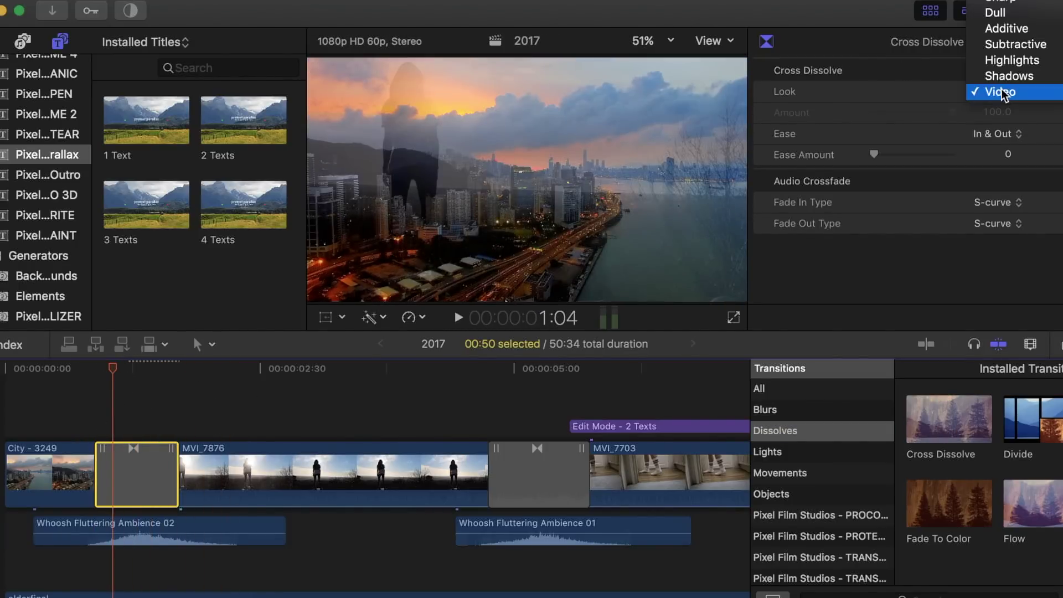
click(1008, 76)
click(994, 95)
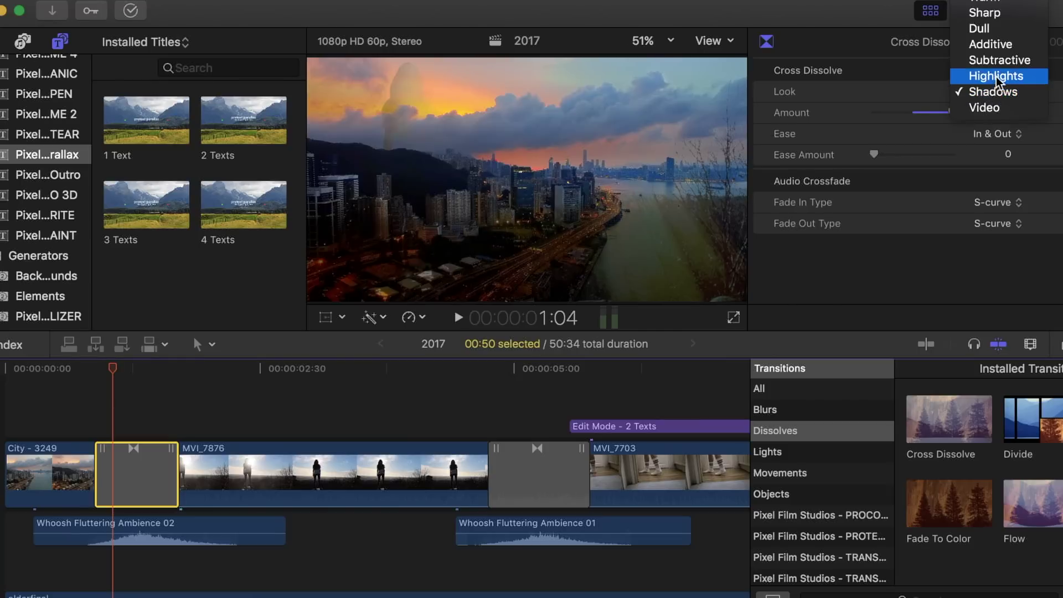
click(996, 77)
click(999, 96)
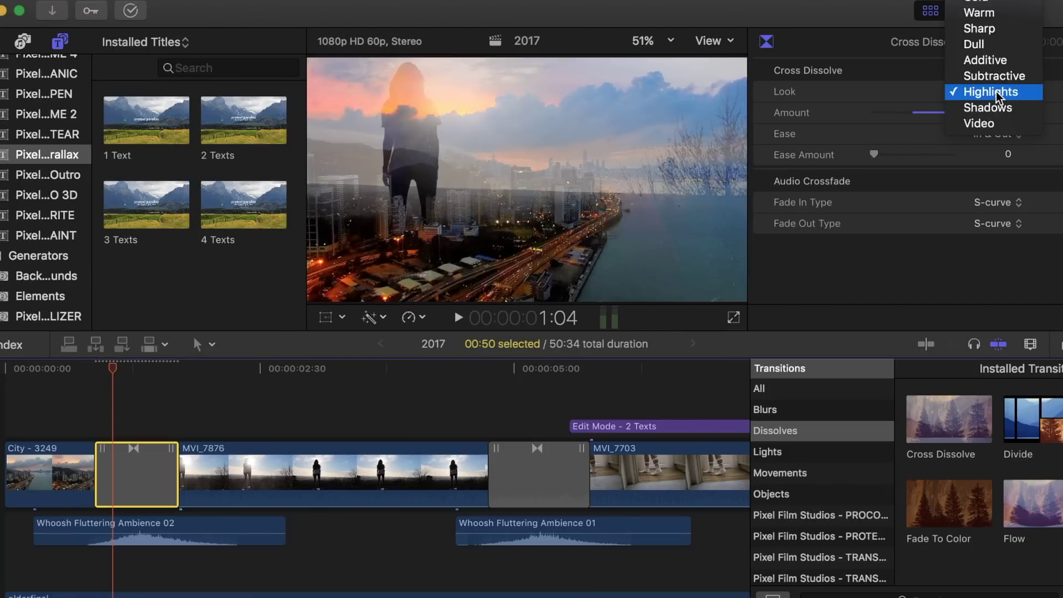
click(999, 94)
click(895, 116)
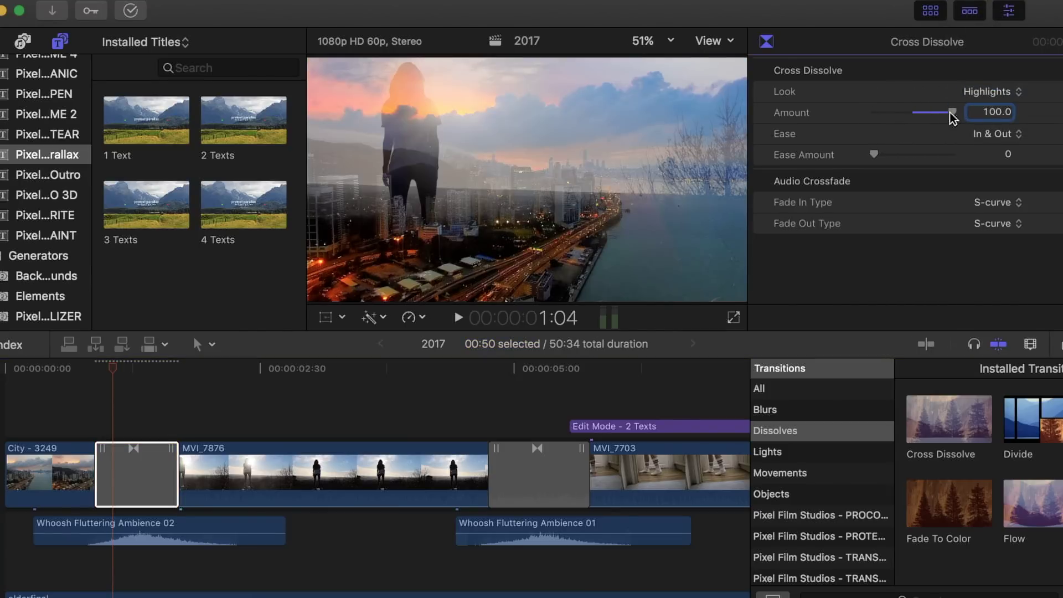
drag(900, 116, 834, 104)
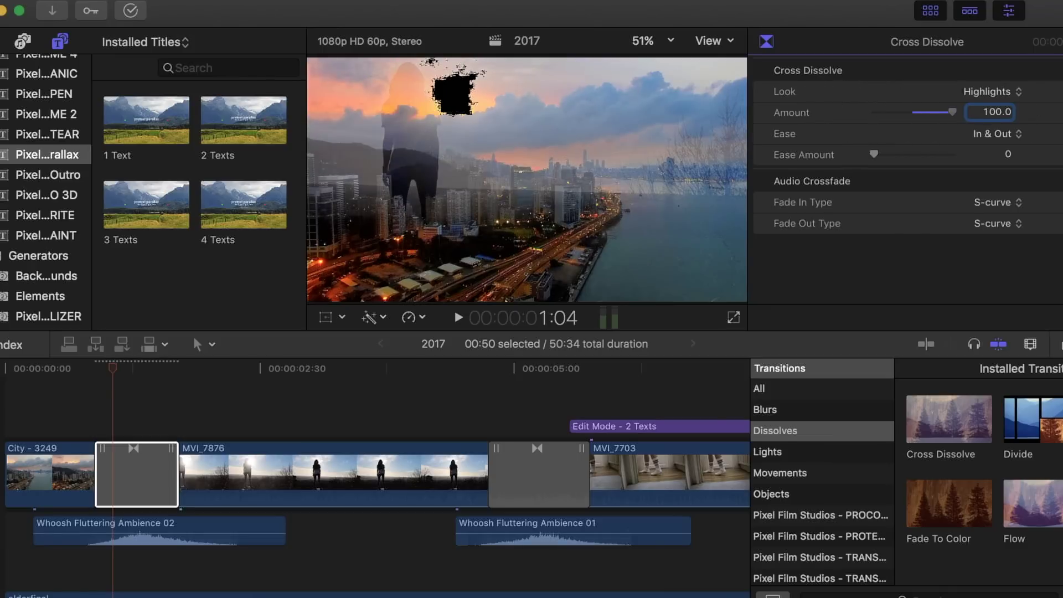
Examine the transition between MVI_7876 and MVI_7703 frame by frame and reopen the TransZ… transitions category.
drag(117, 379, 532, 430)
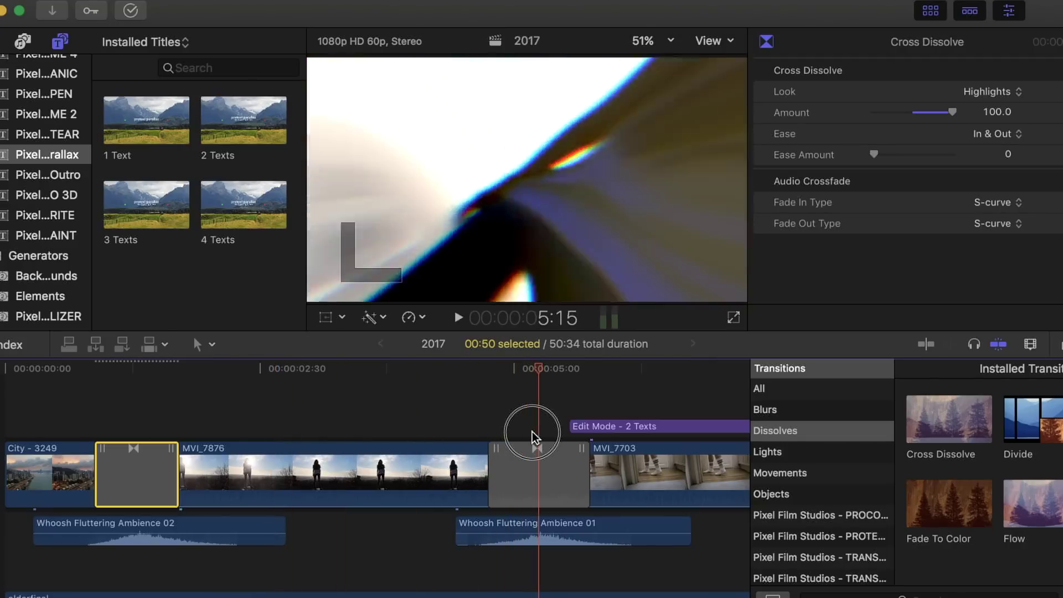
scroll(532, 431, right, 5)
drag(235, 370, 232, 428)
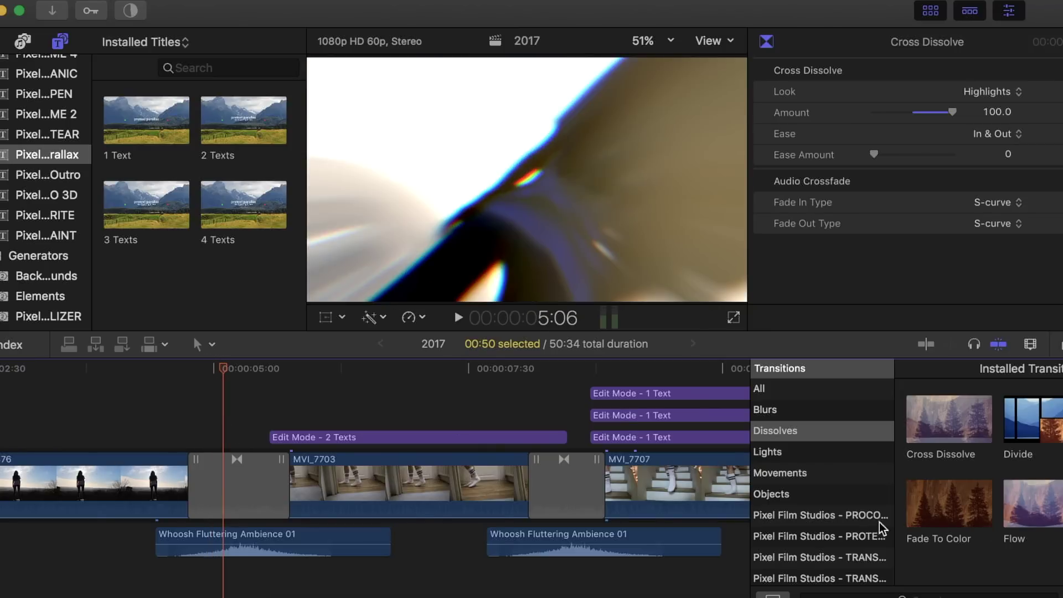
scroll(842, 522, down, 8)
click(834, 533)
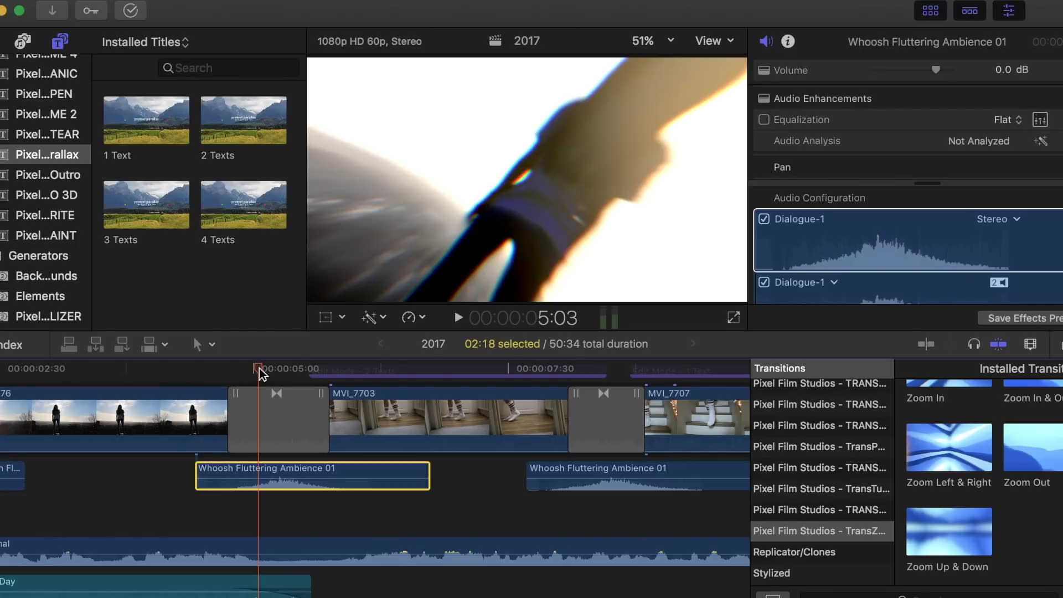
Play the transition from MVI_7876 into MVI_7703 together with its Whoosh Fluttering Ambience 01 sound effect.
drag(256, 377, 195, 460)
scroll(166, 432, right, 2)
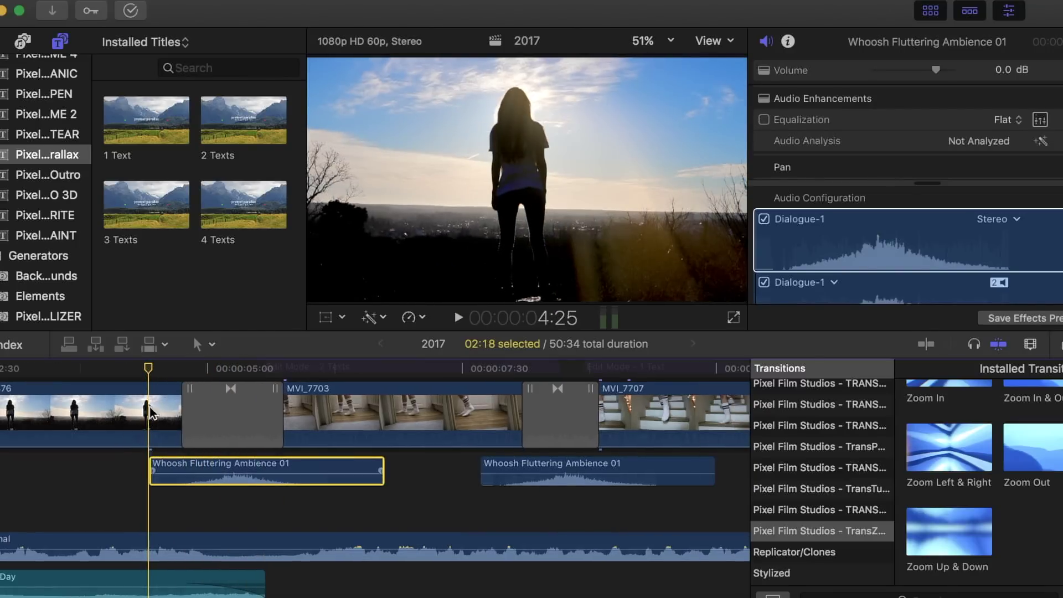
drag(144, 378, 88, 368)
key(space)
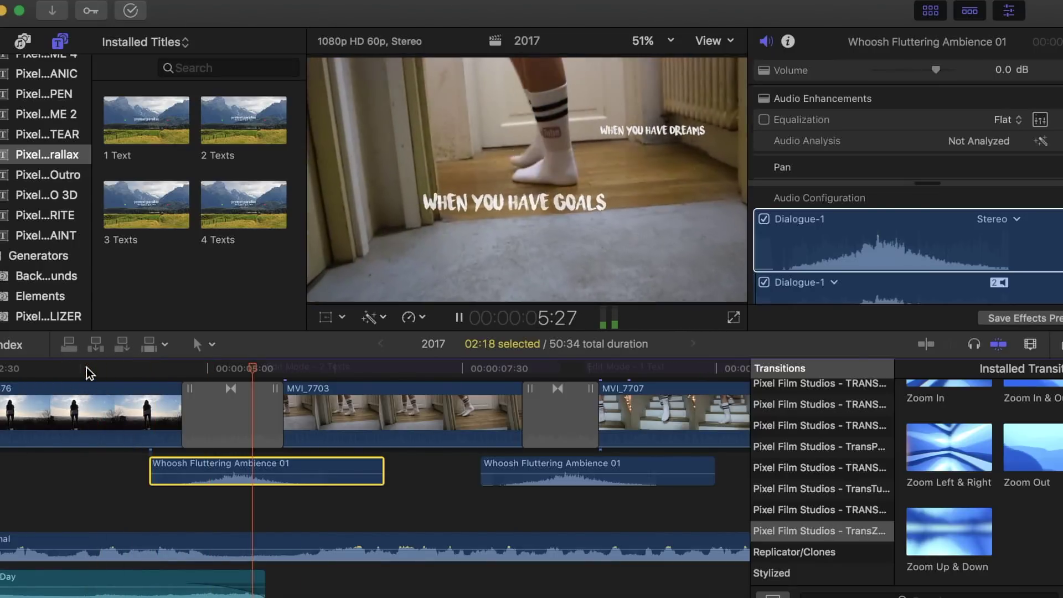
key(space)
Review how the whoosh sound effects line up beneath the transitions across the wider timeline.
scroll(90, 375, right, 5)
drag(135, 374, 211, 369)
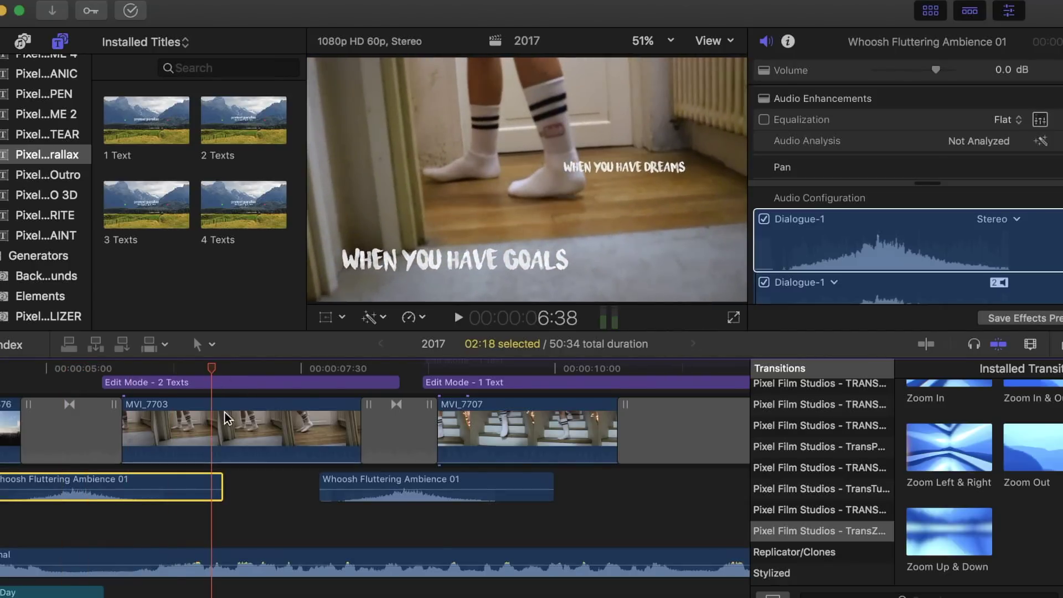
key(super+minus)
drag(195, 375, 103, 371)
key(ctrl+alt+4)
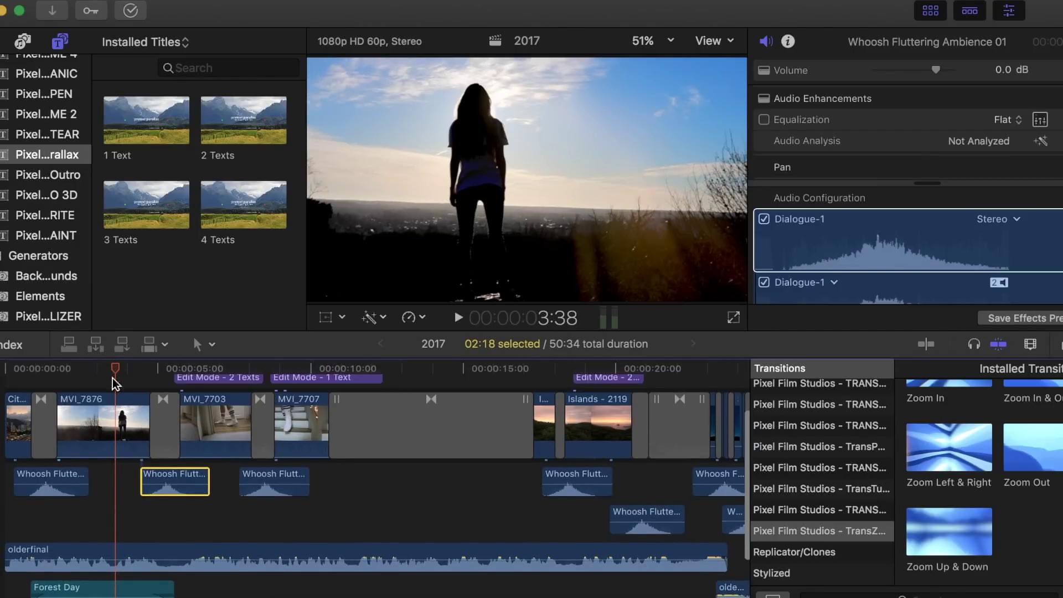
Examine the Forest Day ambience clip beneath MVI_7876 and return the playhead to the City - 3249 clip.
scroll(106, 480, down, 2)
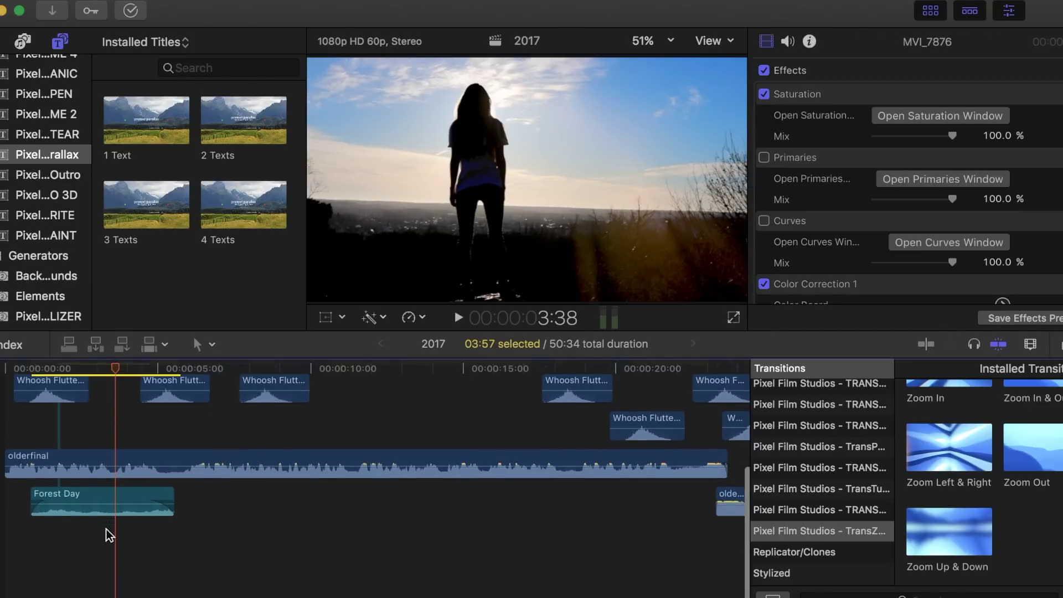
key(super+equal)
key(super+equal)
scroll(100, 517, right, 1)
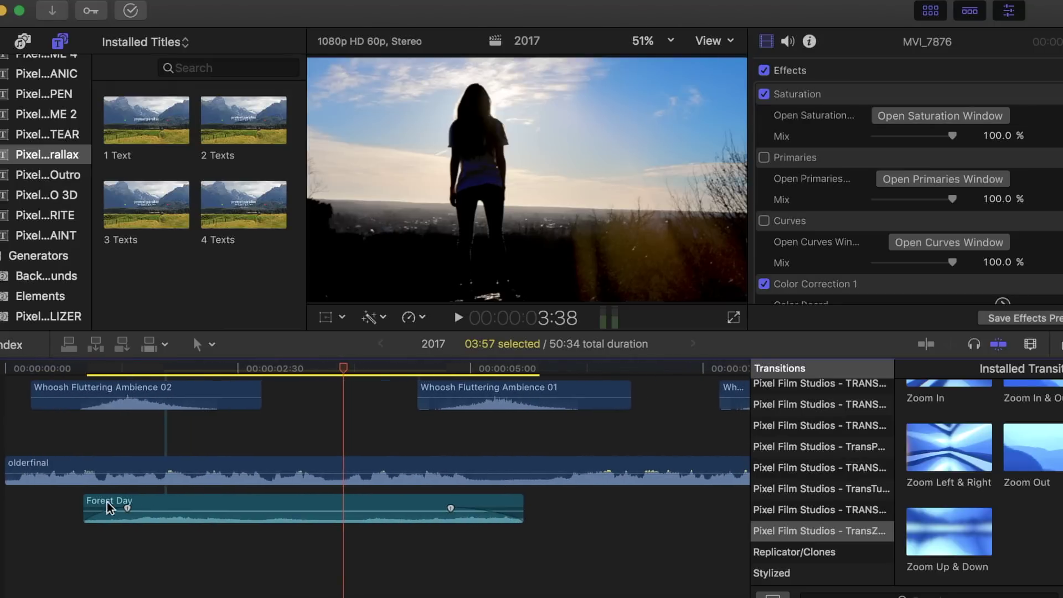
scroll(197, 511, up, 5)
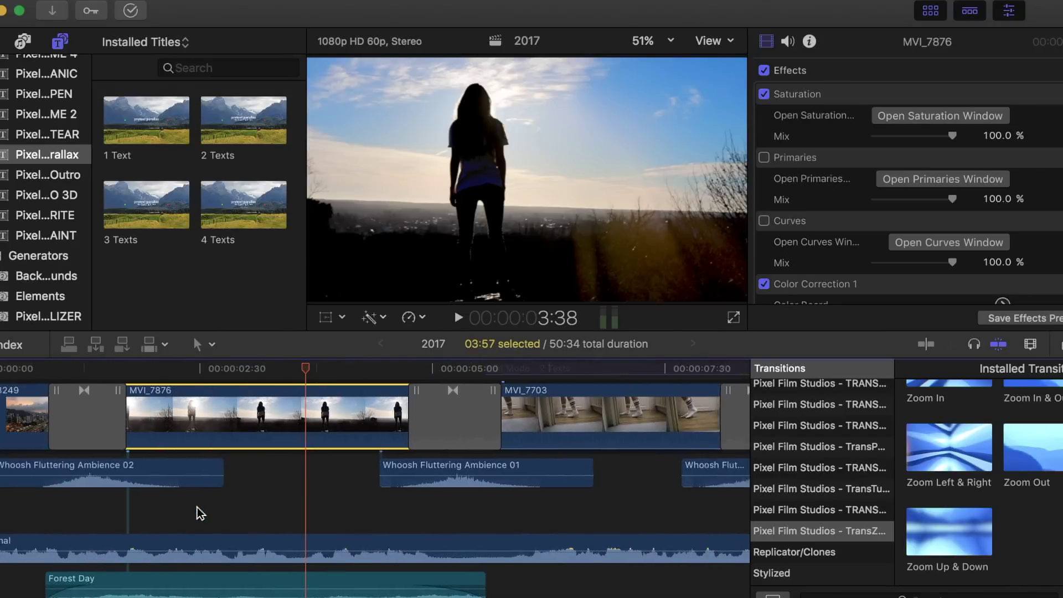
click(59, 372)
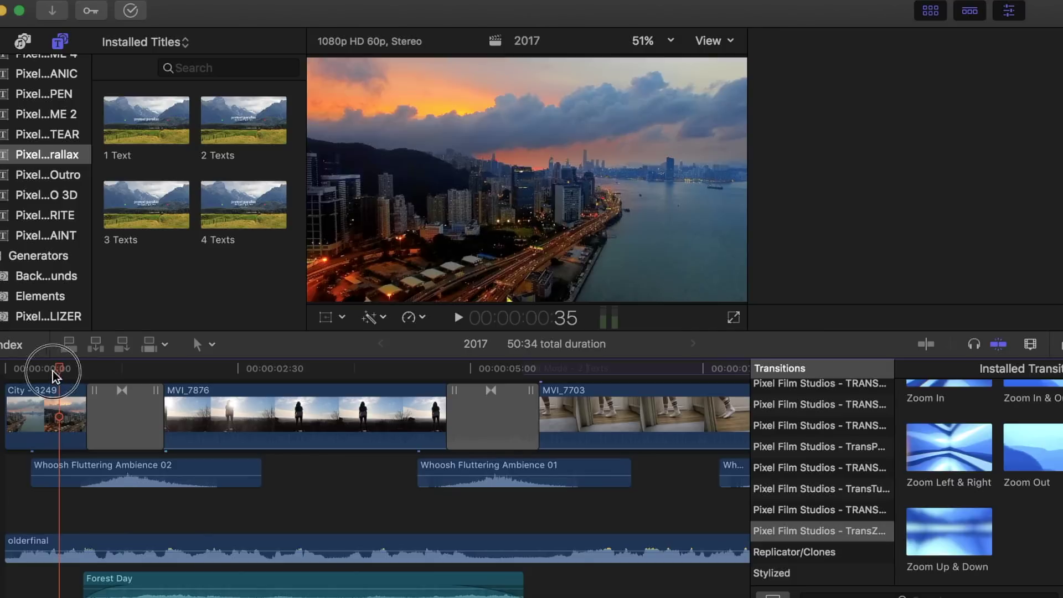
Scrub along the timeline from the City - 3249 clip through the long transition between MVI_7707 and the Islands clips.
click(57, 374)
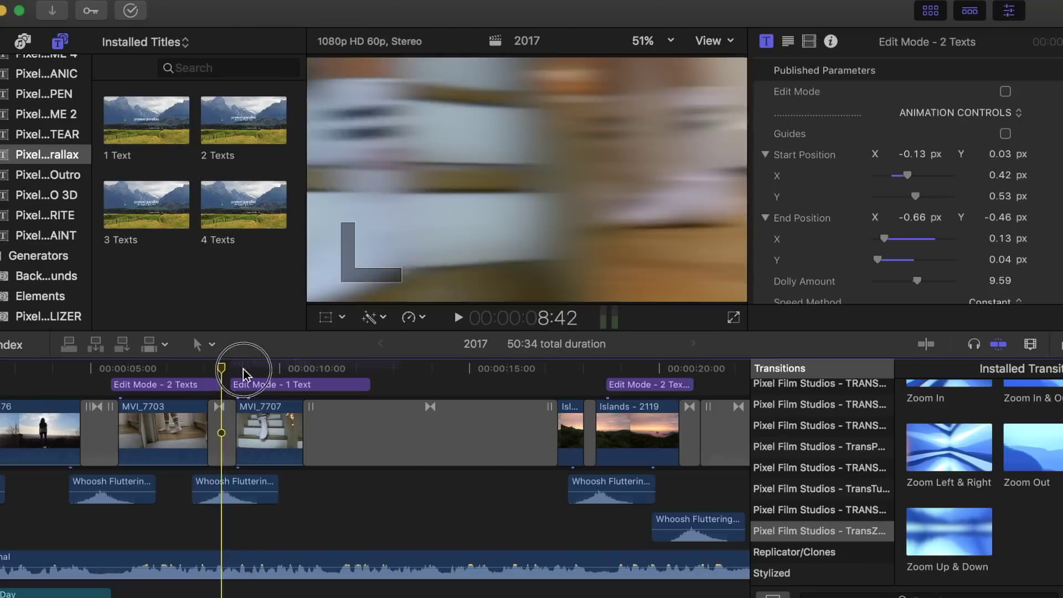
drag(226, 363, 468, 368)
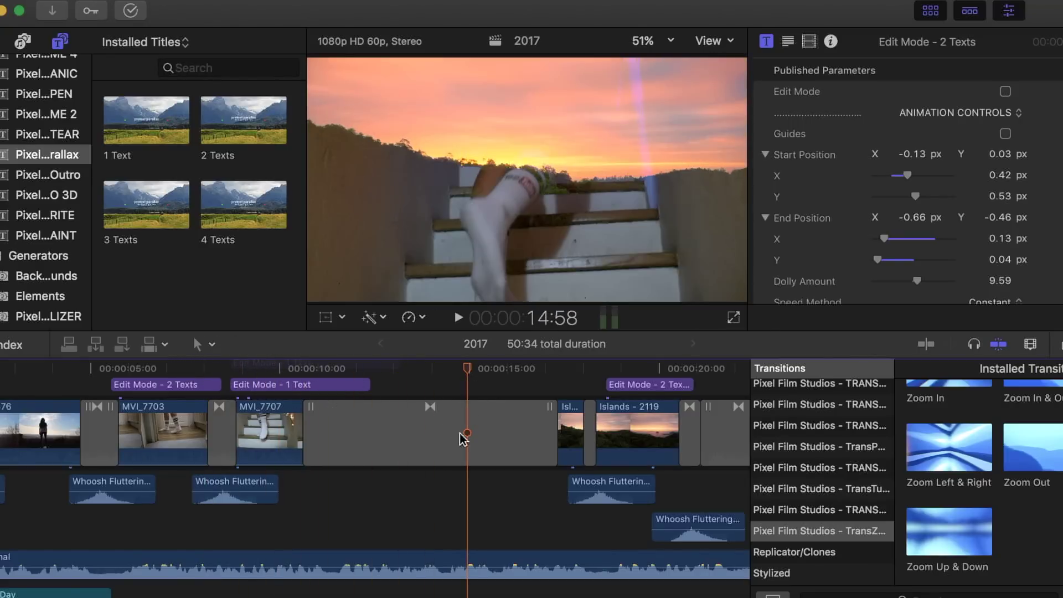
scroll(424, 546, right, 10)
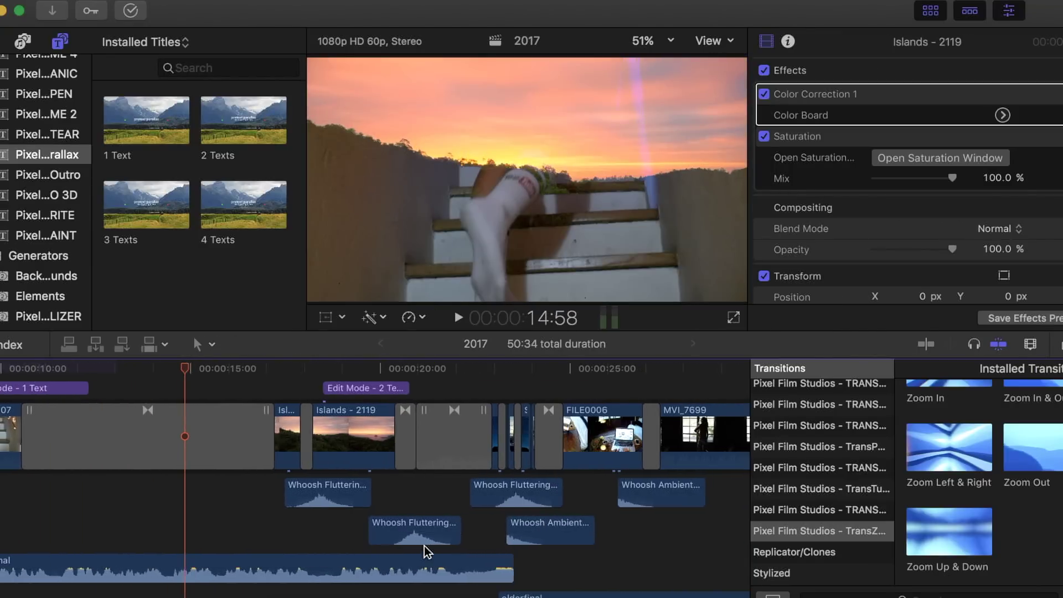
click(186, 380)
drag(186, 381, 172, 382)
key(super+equal)
key(space)
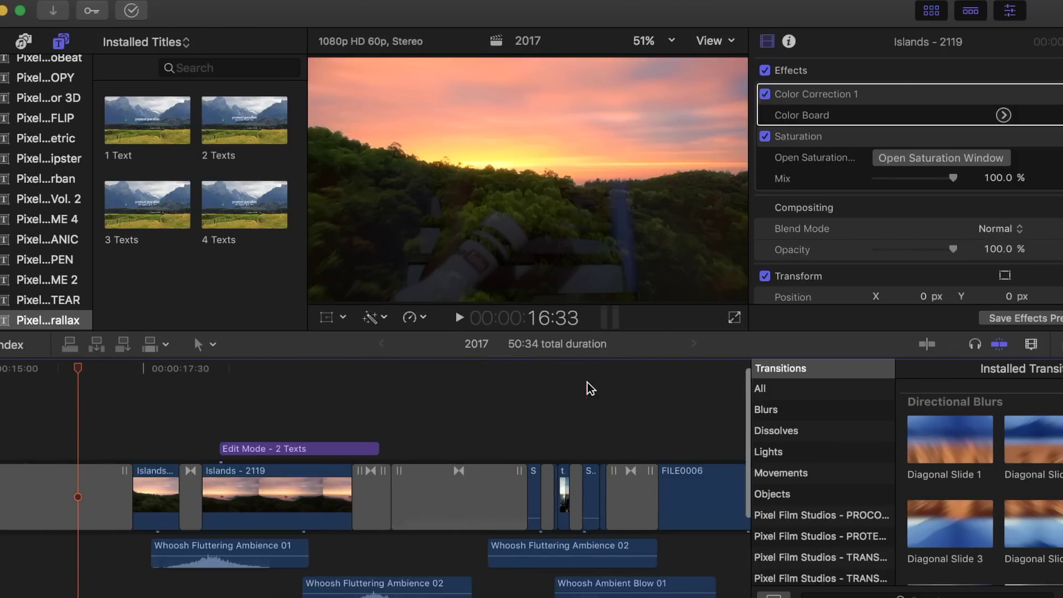
Examine the Cross Dissolve that follows the Islands - 2119 clip, showing its settings and scrubbing through it.
scroll(533, 398, right, 2)
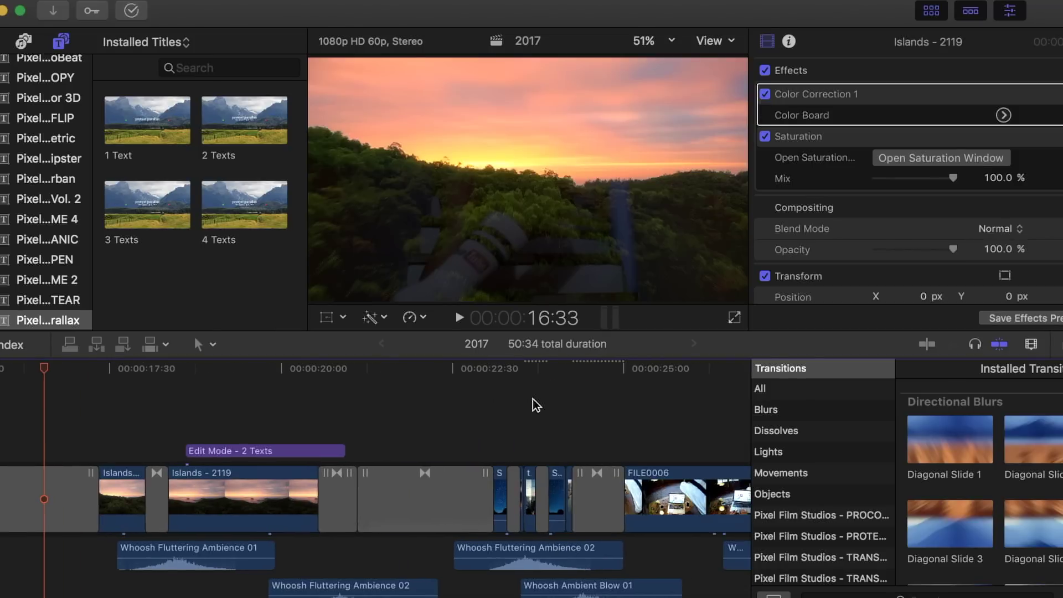
click(304, 408)
click(305, 374)
drag(305, 373, 324, 373)
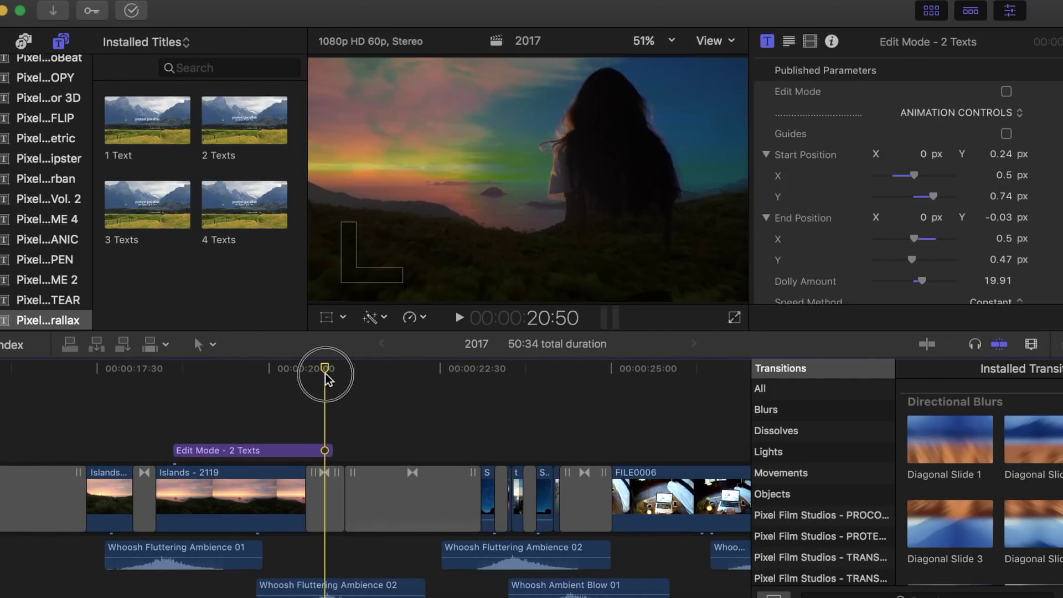
key(super+equal)
click(332, 493)
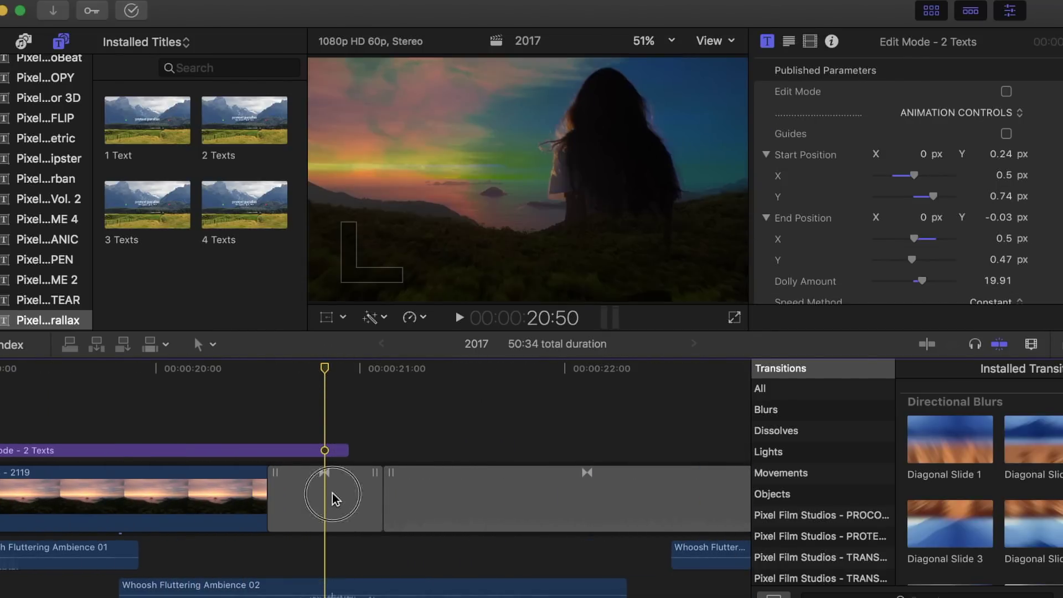
drag(232, 380, 596, 421)
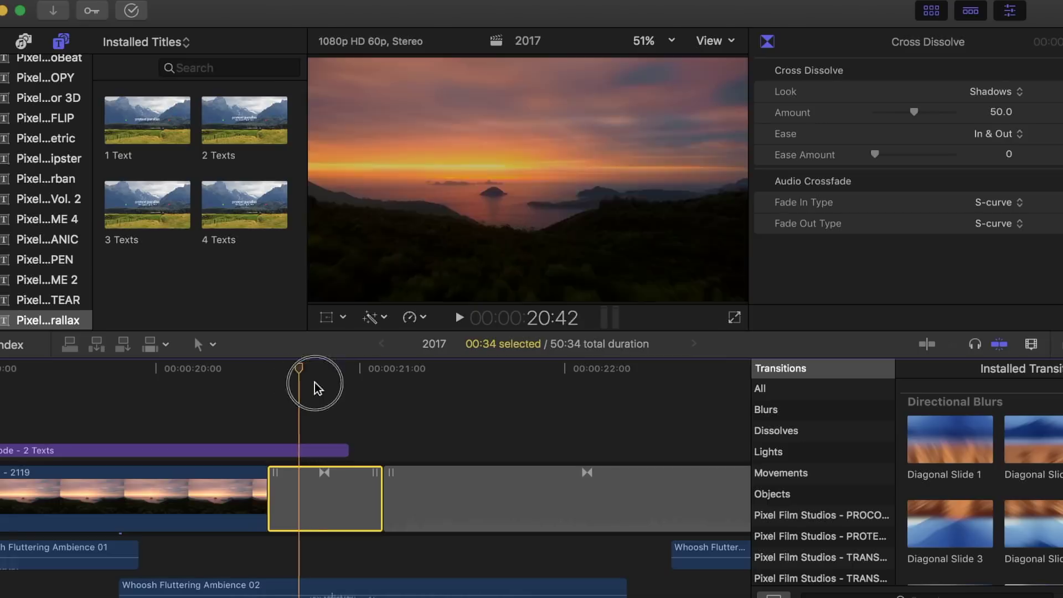
Scrub through the long transition after the Cross Dissolve into the first Star clip.
scroll(587, 420, right, 3)
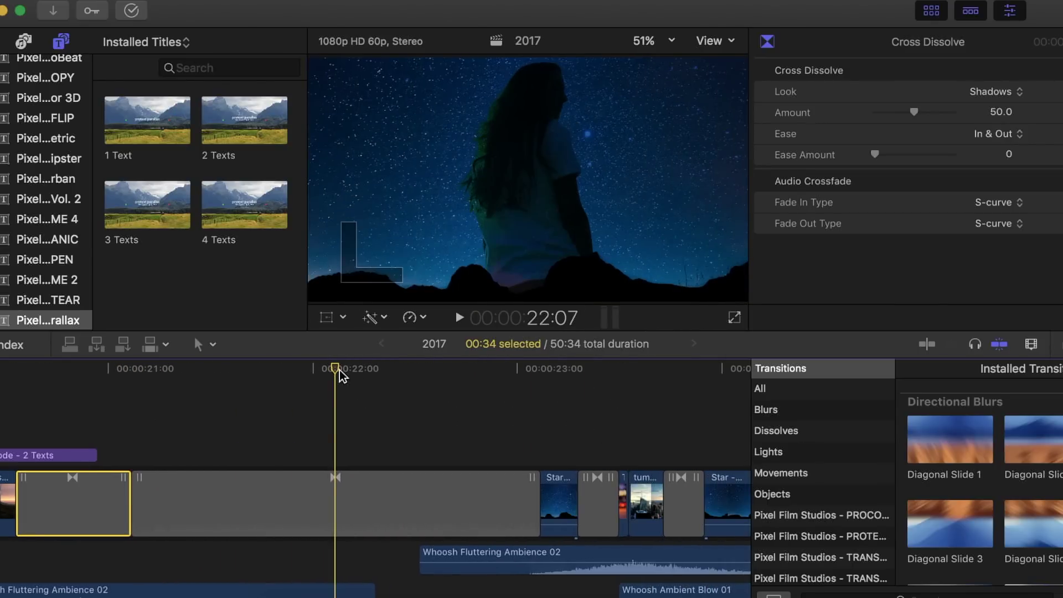
click(476, 381)
drag(308, 380, 515, 371)
scroll(515, 371, right, 3)
drag(259, 372, 246, 371)
drag(303, 388, 401, 408)
Examine the short Traffic - 6457 and tumblr skyline clips at frame level between the Star clips.
key(super+equal)
key(super+equal)
key(super+equal)
key(super+minus)
key(super+minus)
key(super+minus)
drag(421, 370, 260, 416)
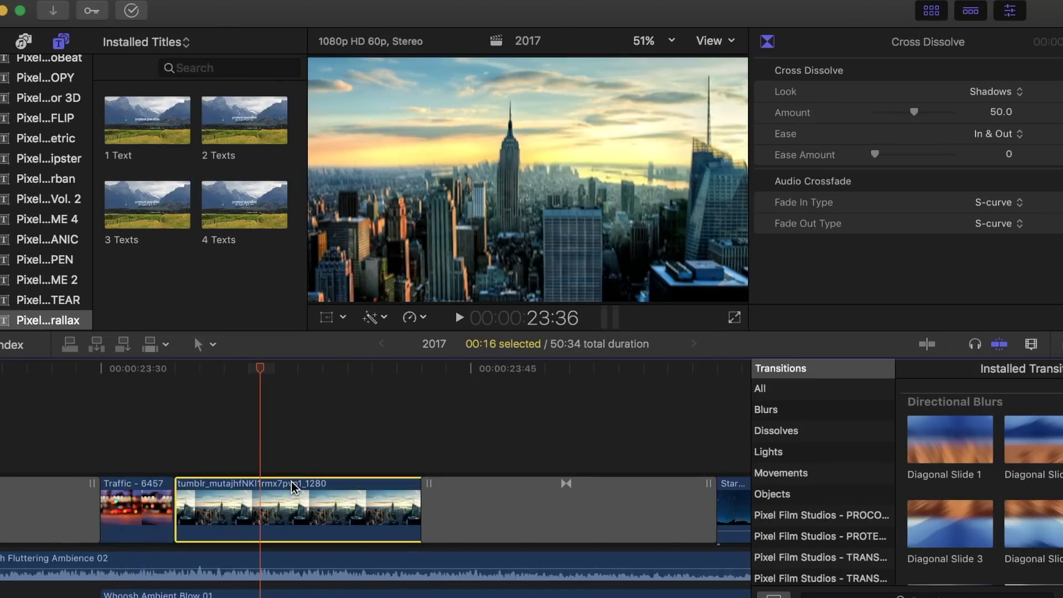
Show the skyline clip's effects and browse the Pixel Film Studios - PRODE… effects category, previewing Concave 4 Points - Custom.
scroll(47, 166, down, 4)
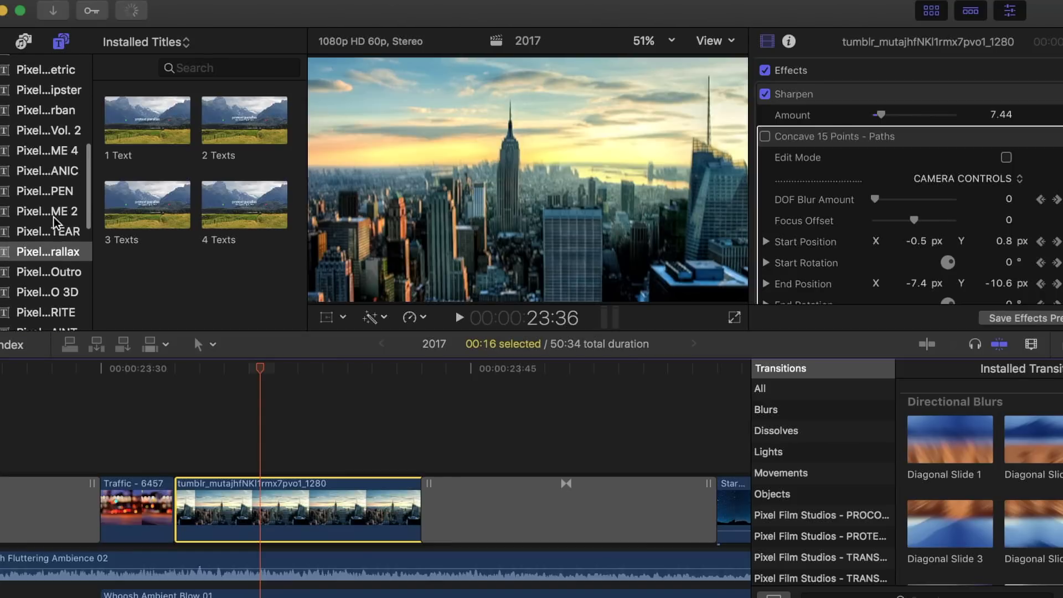
scroll(54, 217, down, 2)
scroll(55, 222, up, 3)
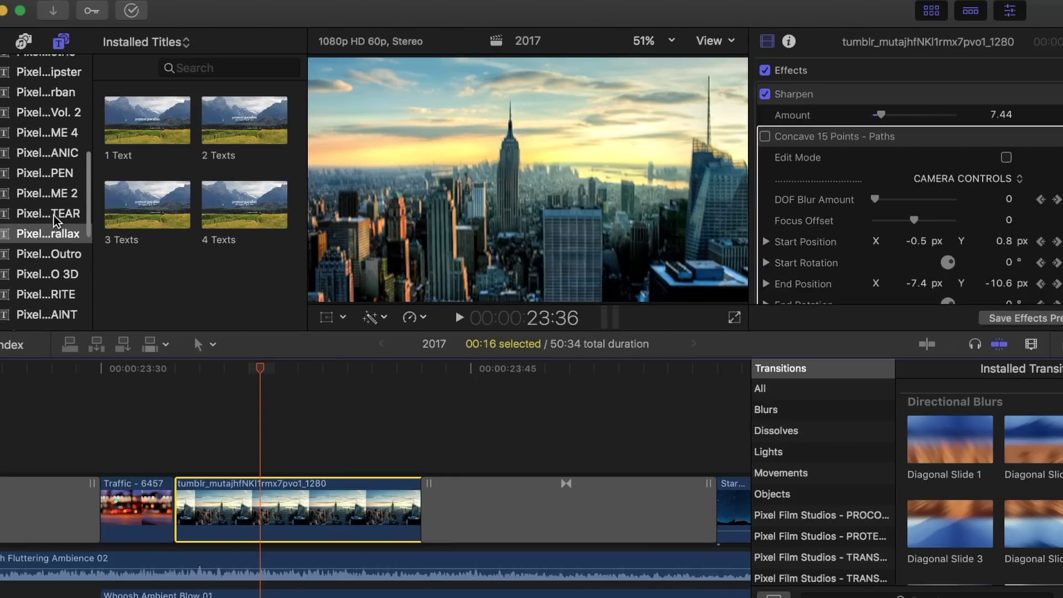
key(super+5)
click(851, 449)
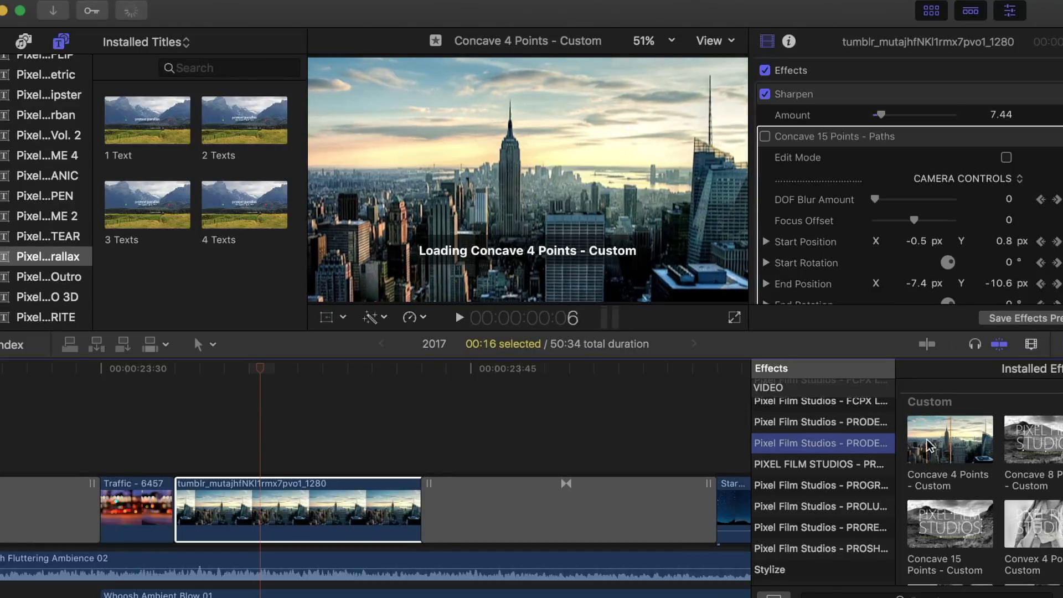
scroll(952, 450, down, 2)
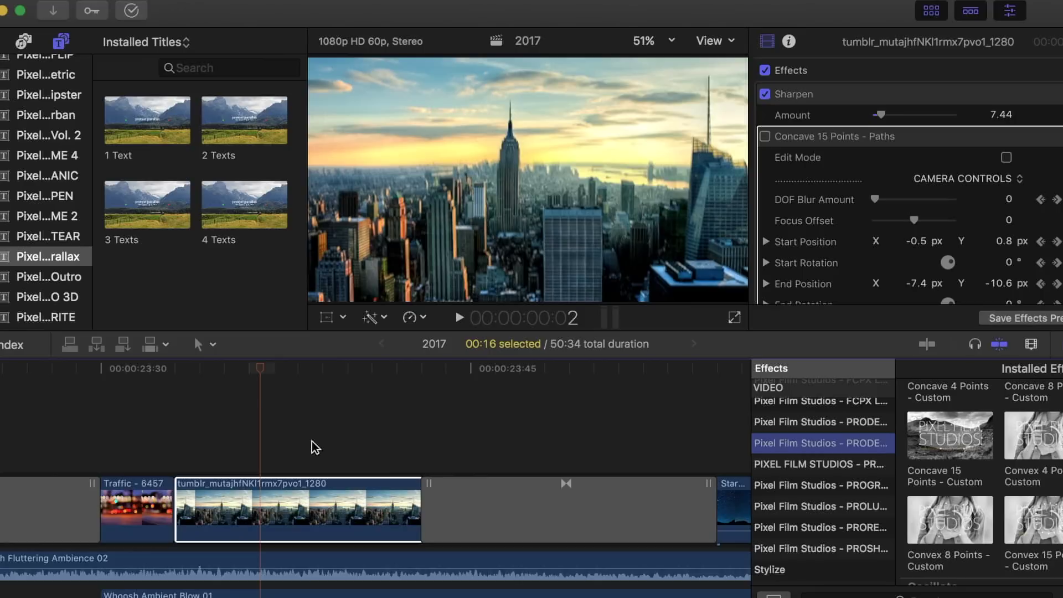
Scrub the skyline clip's camera movement and preview the Concave 15 Points - Custom effect on it.
drag(264, 376, 237, 408)
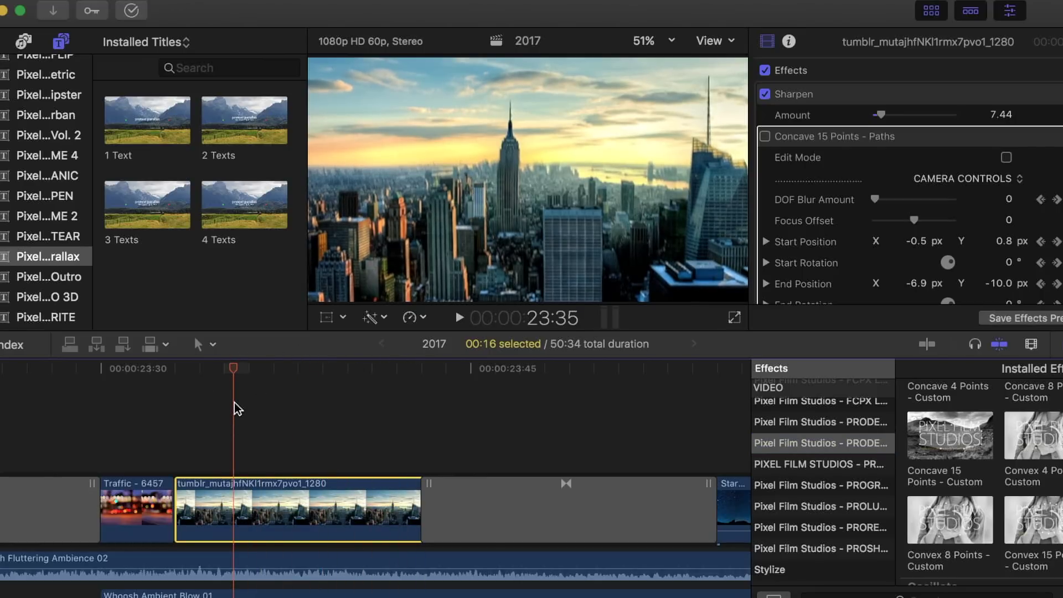
scroll(320, 390, right, 3)
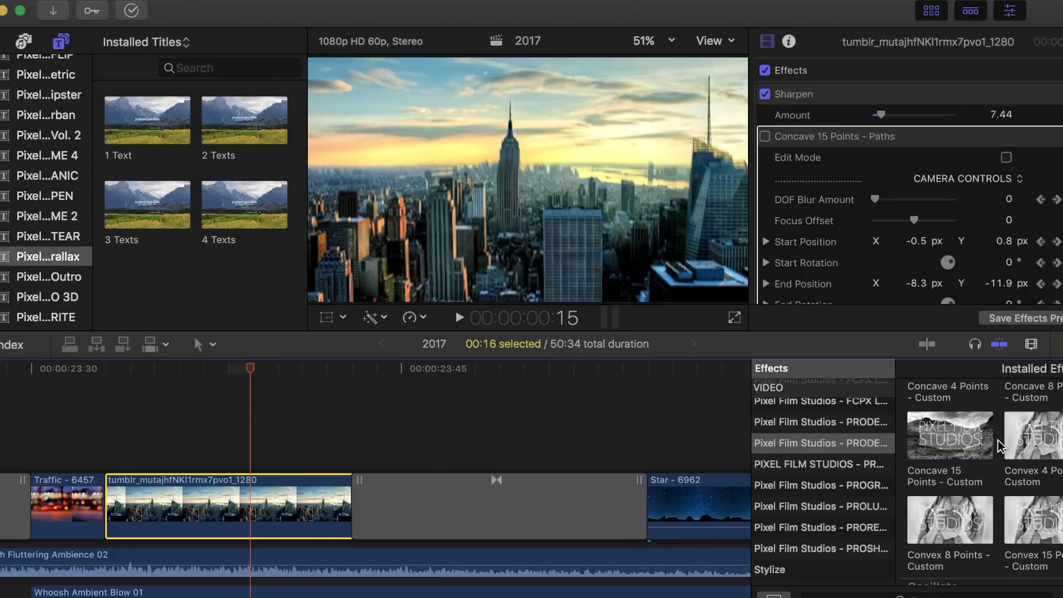
drag(985, 440, 232, 435)
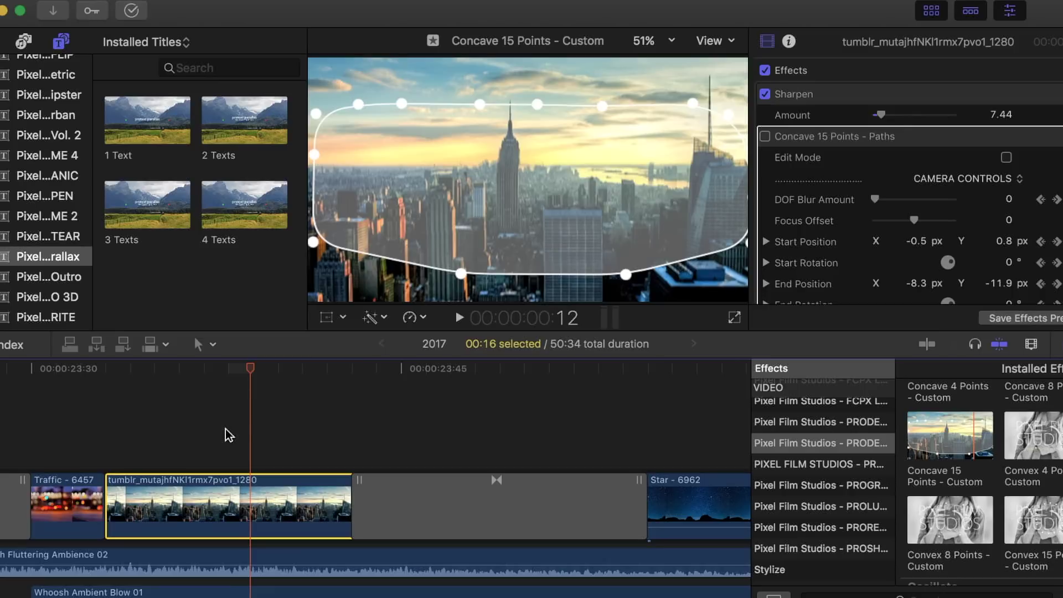
Examine the Zoom Out transition between the skyline clip and Star - 6962, and open a Pixel Film Studios - TRANS… transitions category.
scroll(229, 434, right, 5)
click(169, 376)
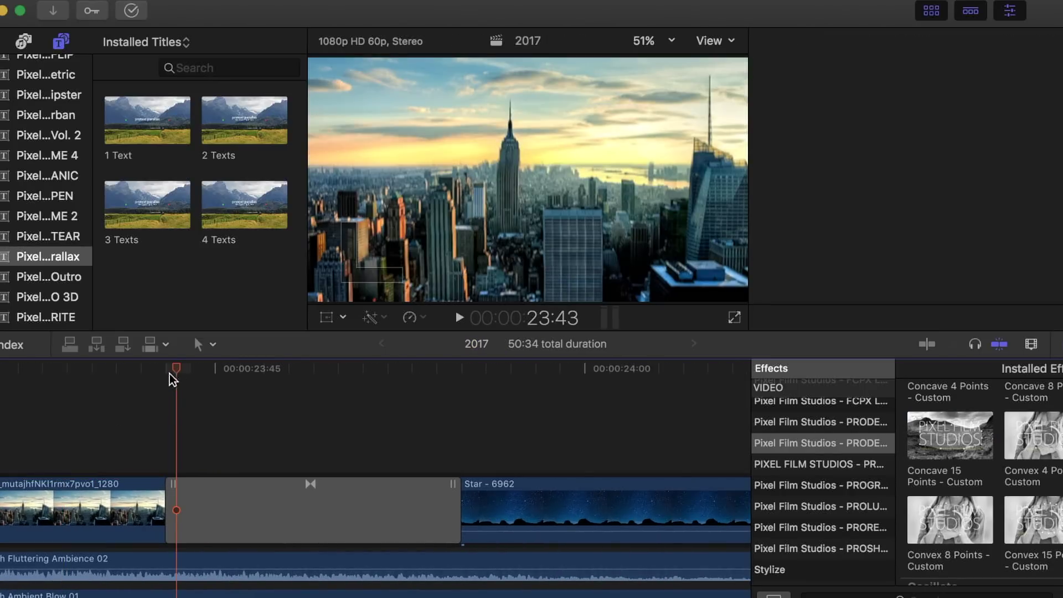
drag(176, 371, 414, 397)
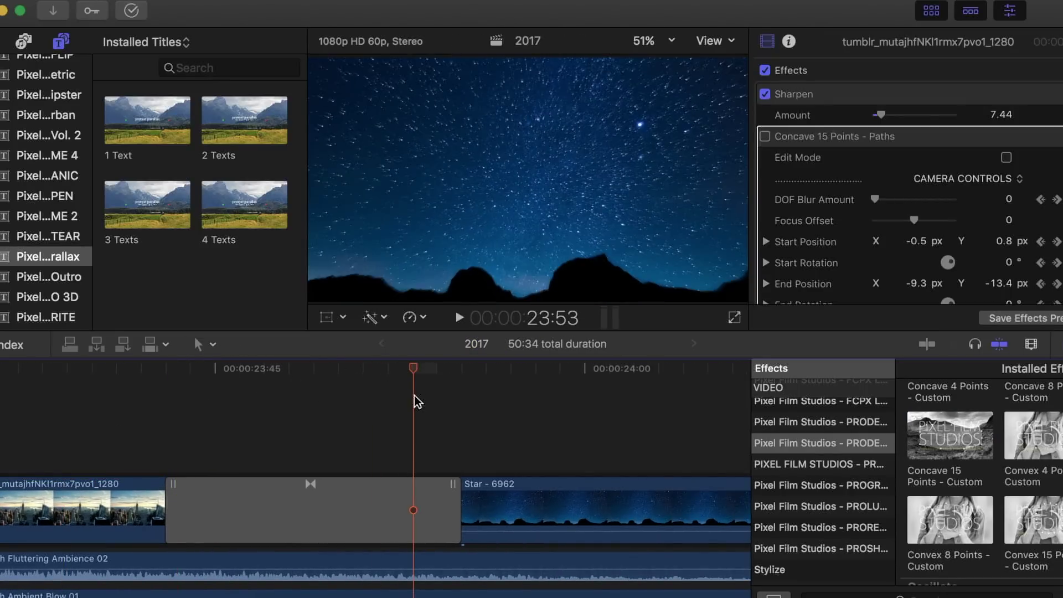
drag(417, 374, 361, 455)
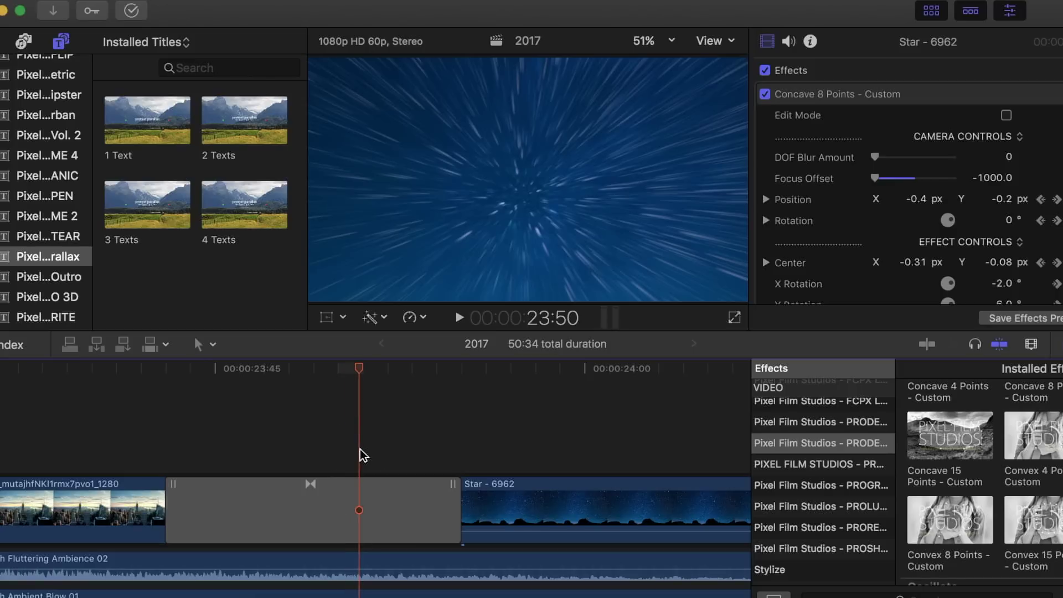
scroll(852, 448, down, 3)
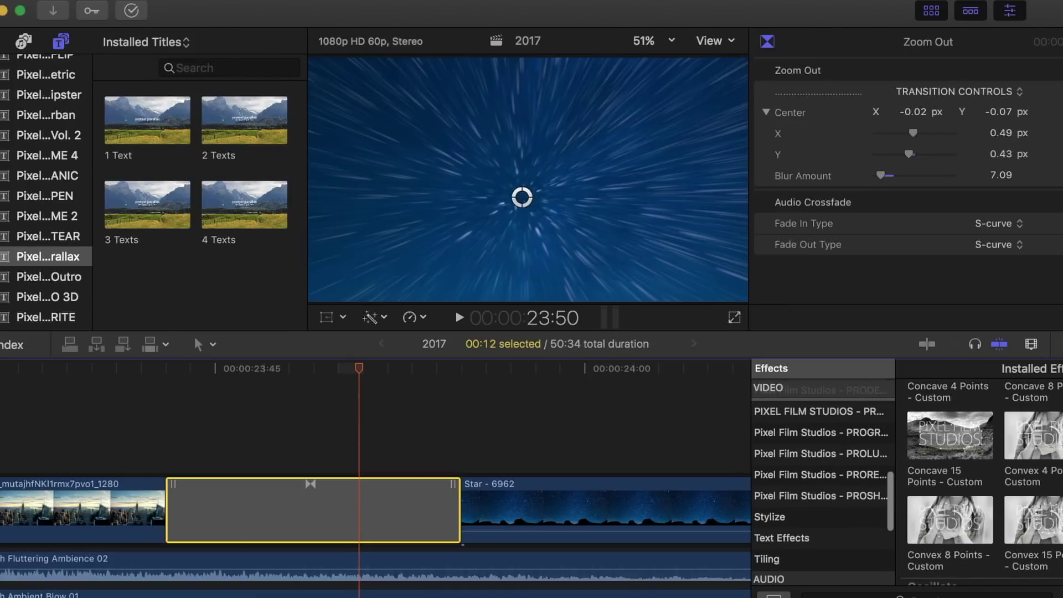
key(ctrl+super+5)
click(849, 491)
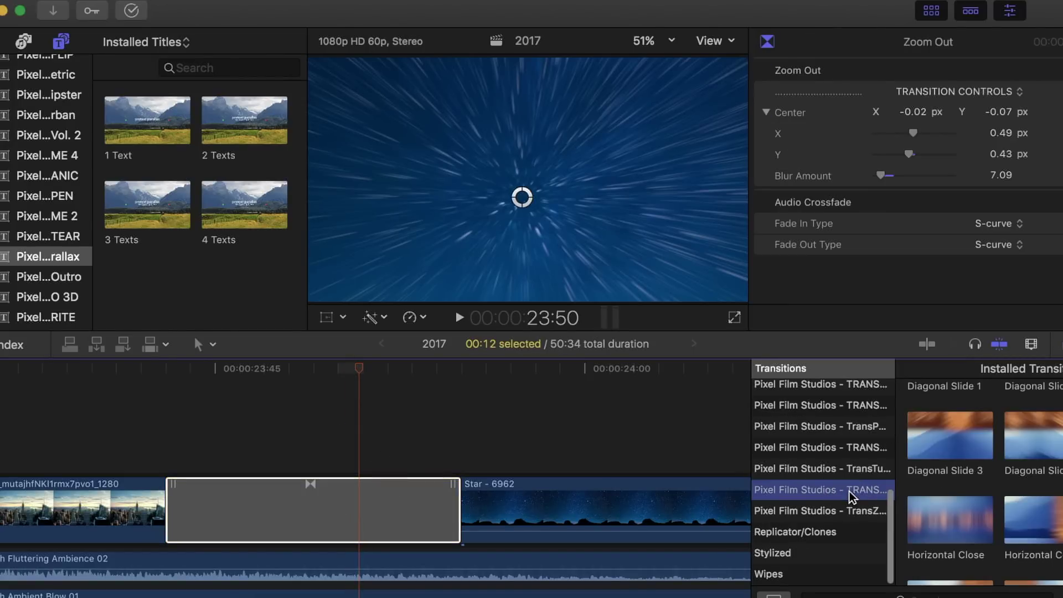
Scrub through Star - 6962 and the second City - 3249 clip into the transition that follows.
drag(348, 378, 559, 424)
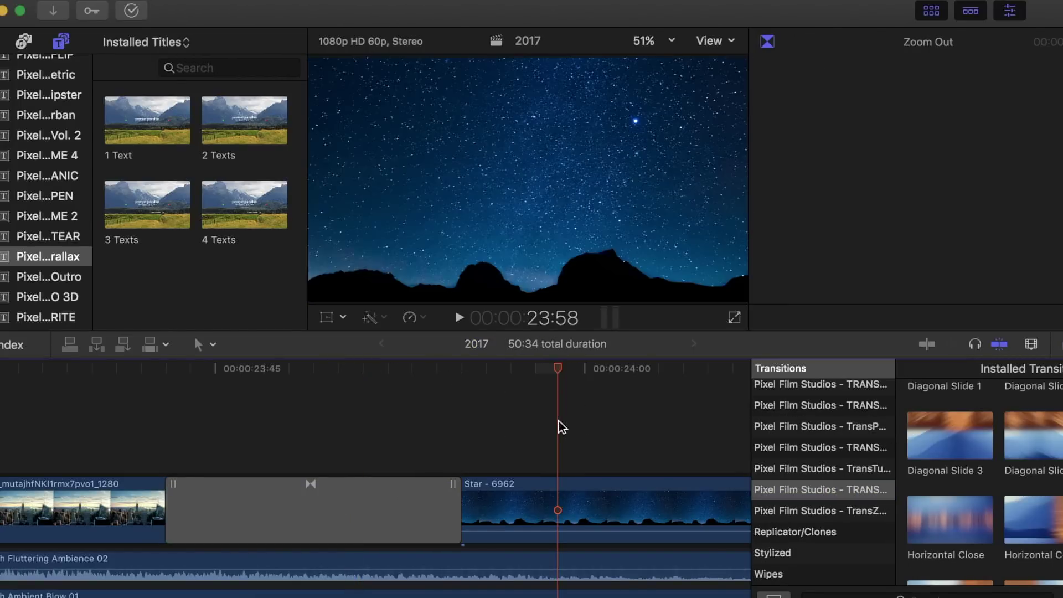
scroll(441, 427, right, 10)
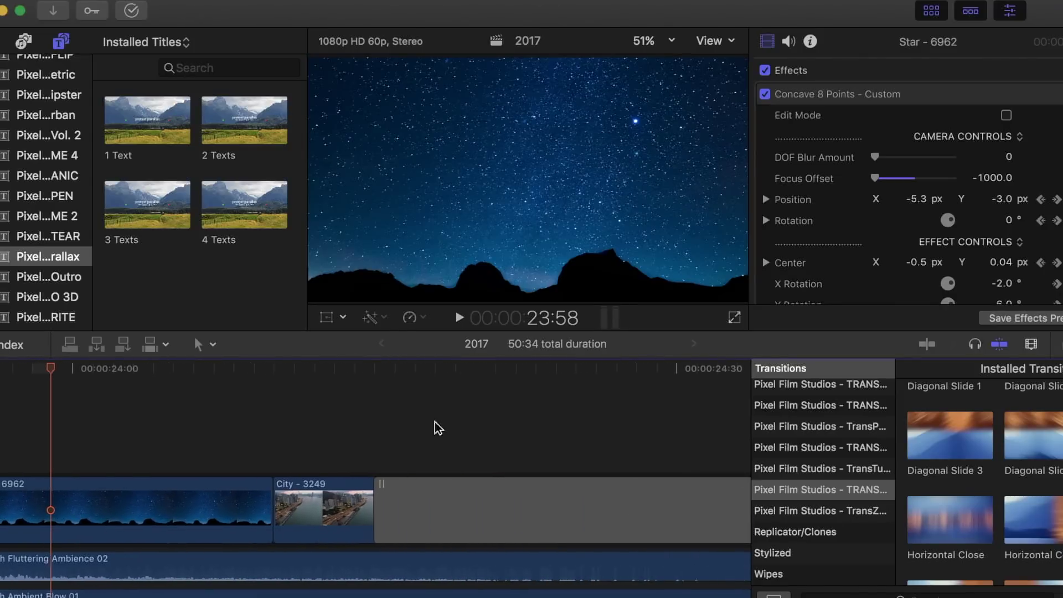
click(212, 407)
drag(208, 365, 654, 420)
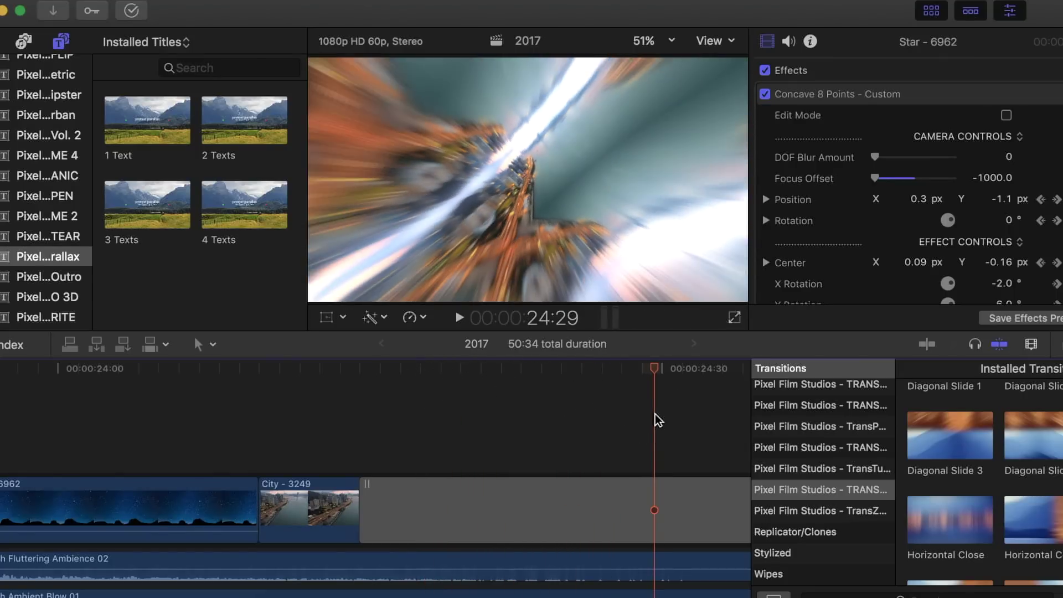
Compare the neighbouring TRANS… and TransZ… transition categories, leaving TransZ… open.
click(878, 508)
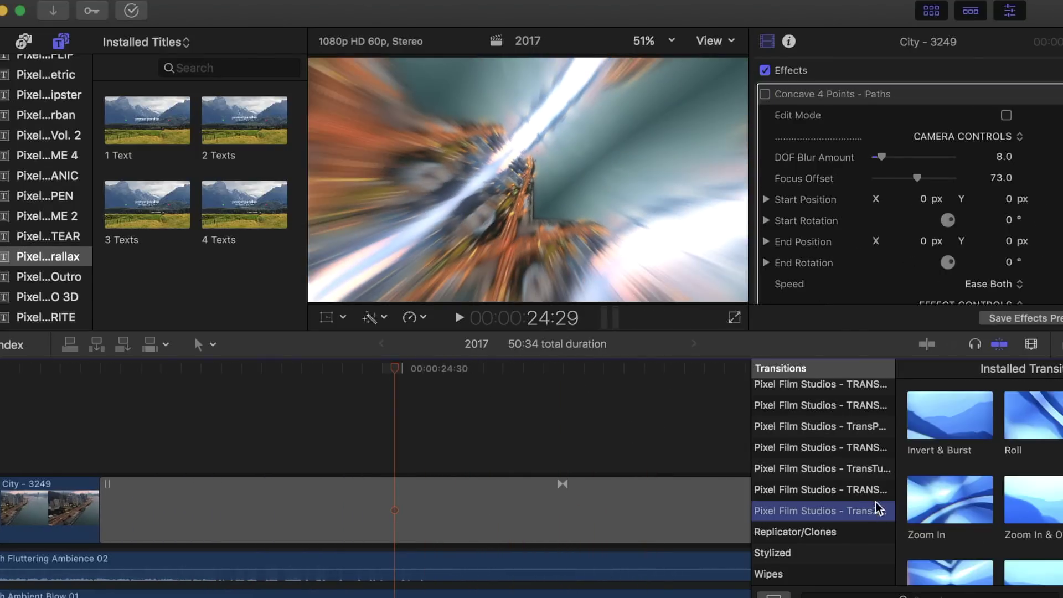
click(857, 488)
click(856, 502)
click(857, 490)
click(857, 510)
Scrub through the second half of the transition into the FILE0006 clip.
scroll(365, 463, right, 8)
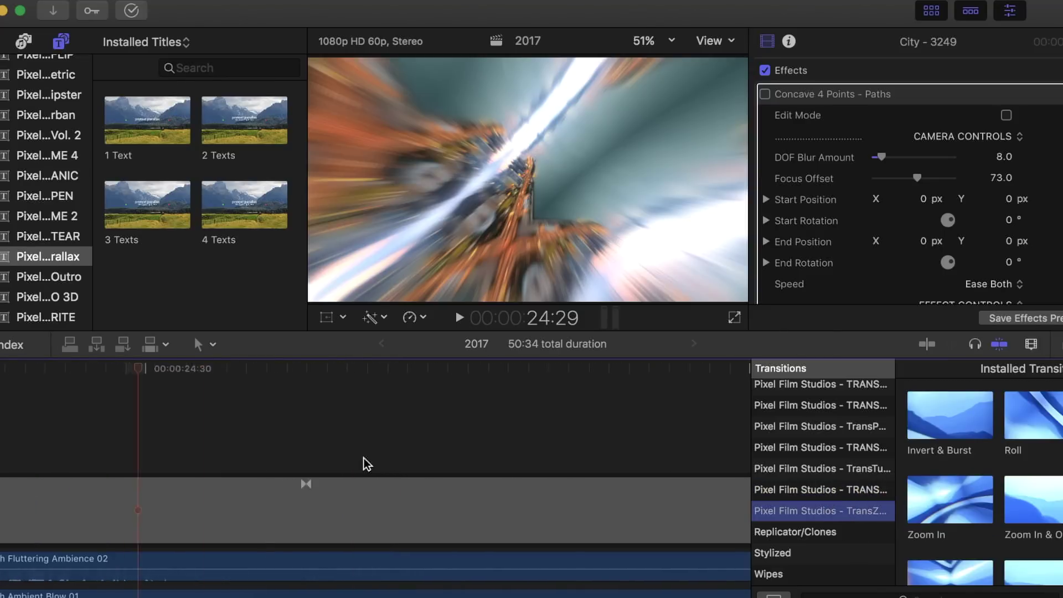
click(373, 424)
scroll(373, 424, right, 5)
click(347, 420)
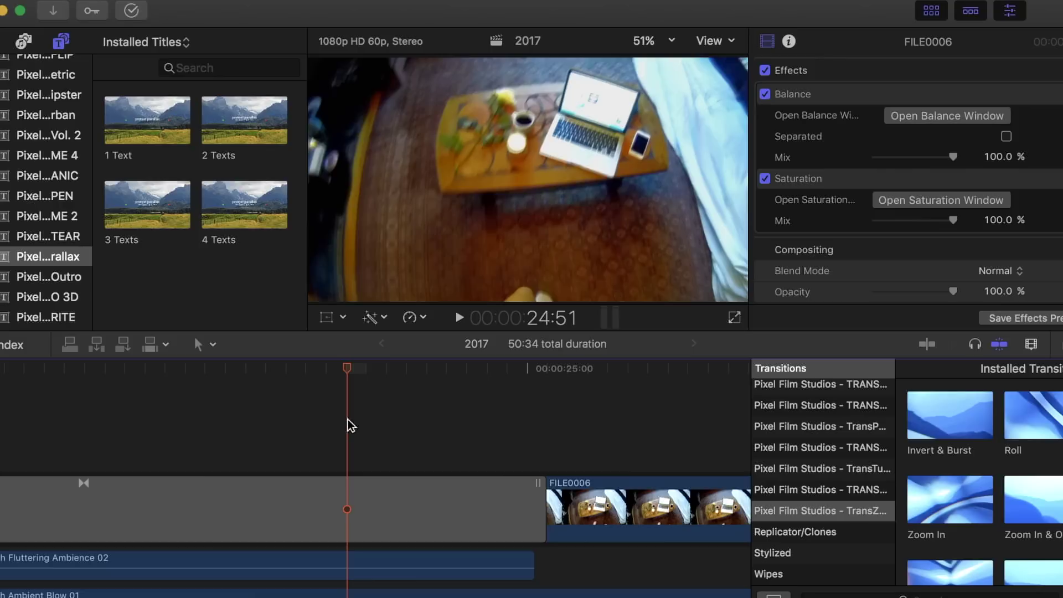
drag(353, 379, 613, 384)
Review the FILE0006 desk footage up to the start of its Whoosh Ambient Blow 01 sound effect.
scroll(613, 384, right, 5)
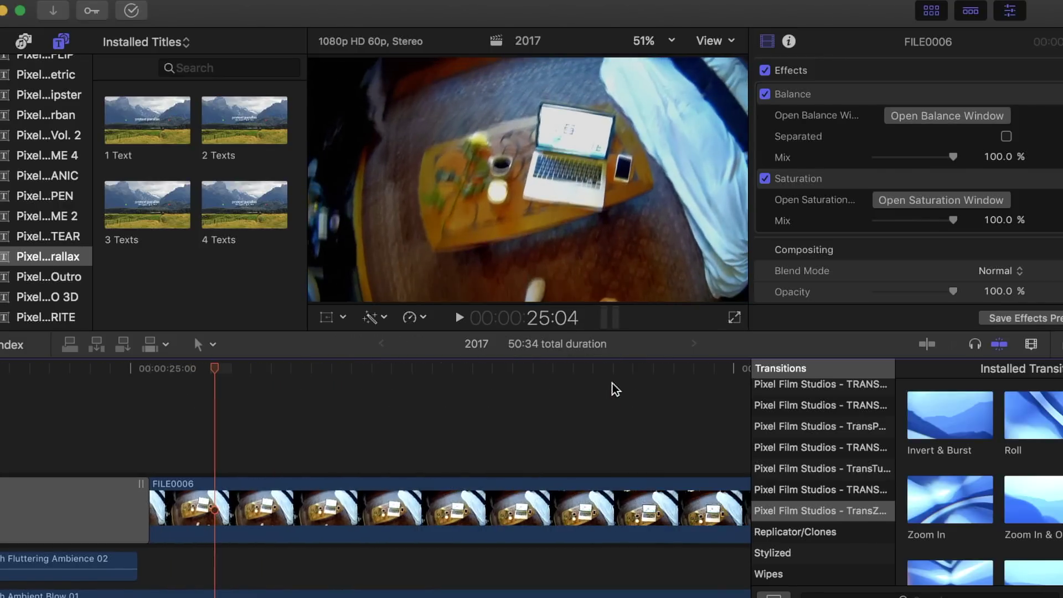
drag(235, 373, 654, 466)
scroll(654, 467, right, 5)
drag(257, 372, 555, 403)
scroll(555, 404, right, 5)
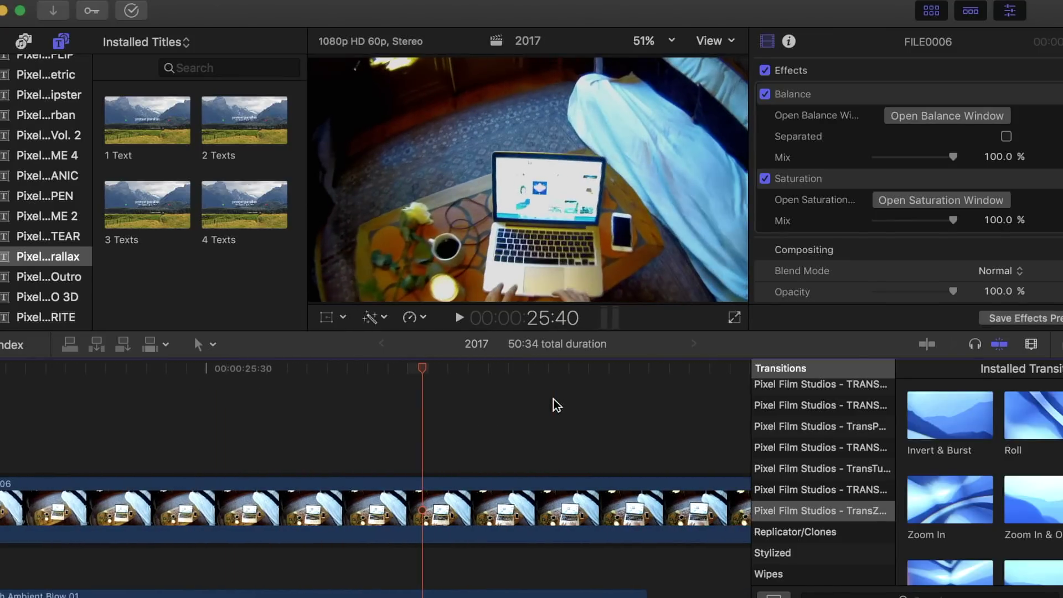
scroll(556, 404, right, 10)
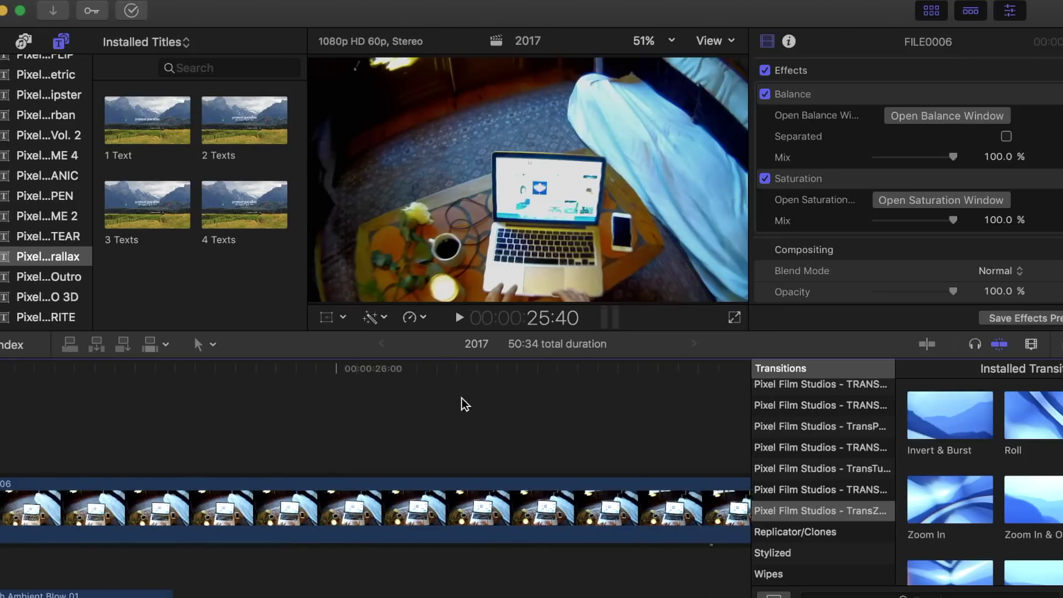
click(588, 433)
scroll(588, 433, right, 10)
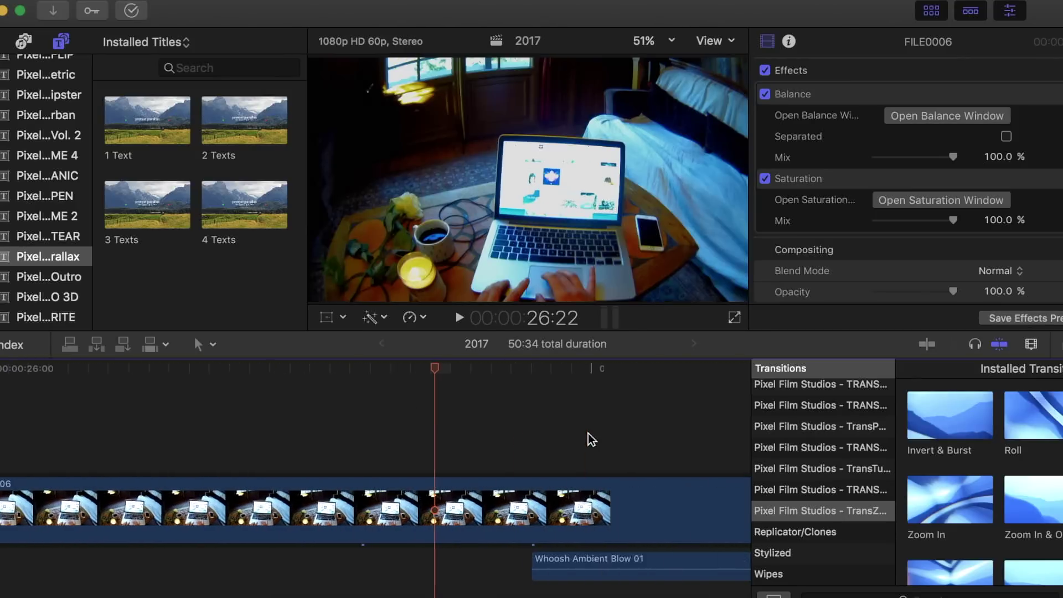
Review the cut from FILE0006 into MVI_7699 and scrub through the window footage with its light rays.
click(324, 434)
key(super+minus)
key(super+minus)
scroll(325, 434, right, 3)
click(250, 369)
drag(261, 375, 620, 432)
scroll(620, 433, right, 5)
drag(364, 371, 629, 427)
scroll(644, 434, right, 6)
drag(479, 387, 543, 470)
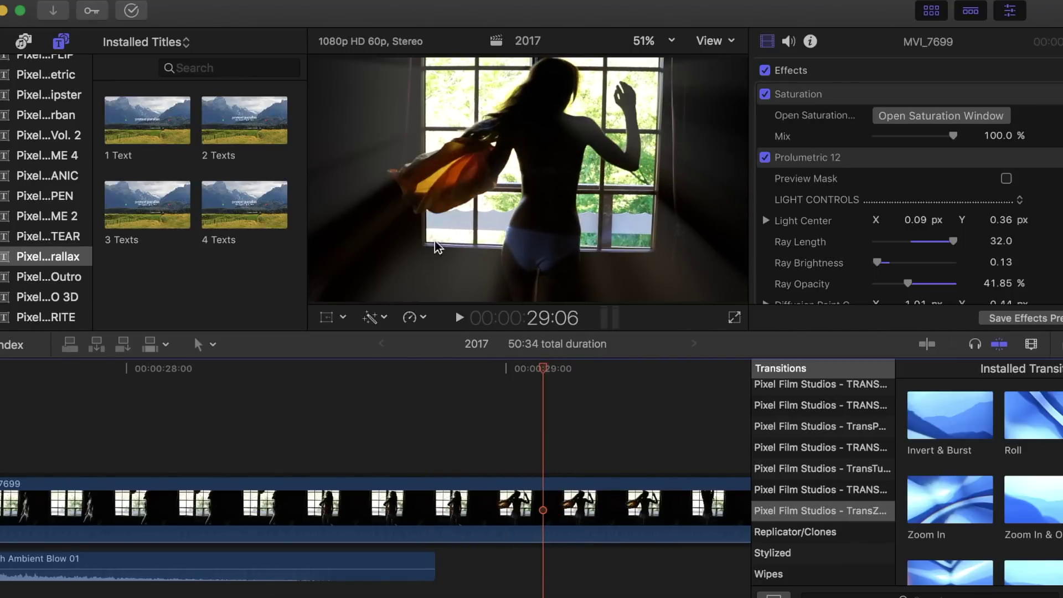
Scrub further into MVI_7699 and compare the clip with and without its Prolumetric 12 effect, leaving the effect enabled.
drag(655, 381, 616, 422)
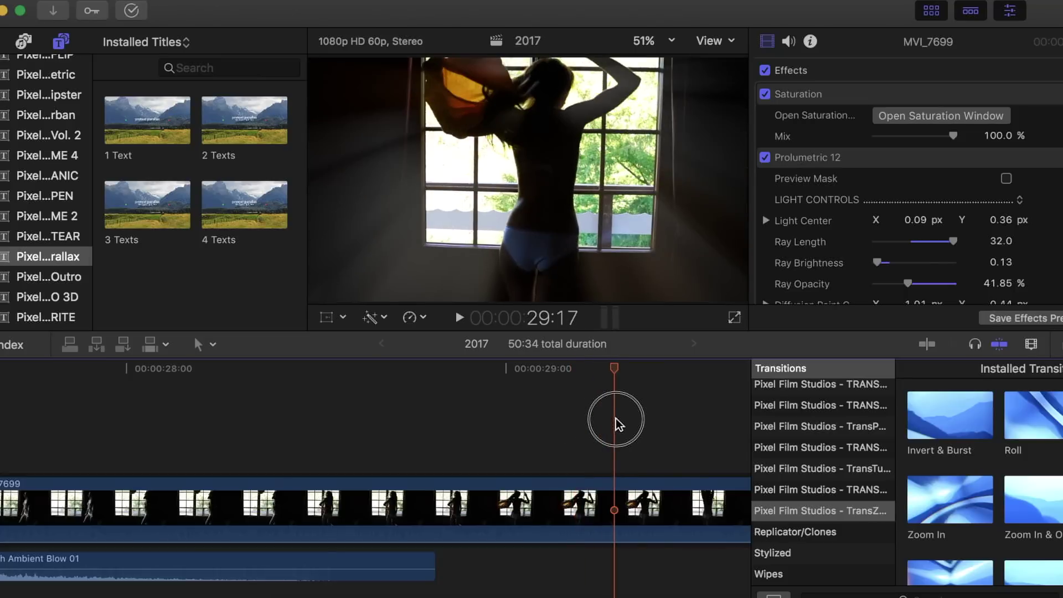
click(609, 483)
scroll(848, 214, down, 5)
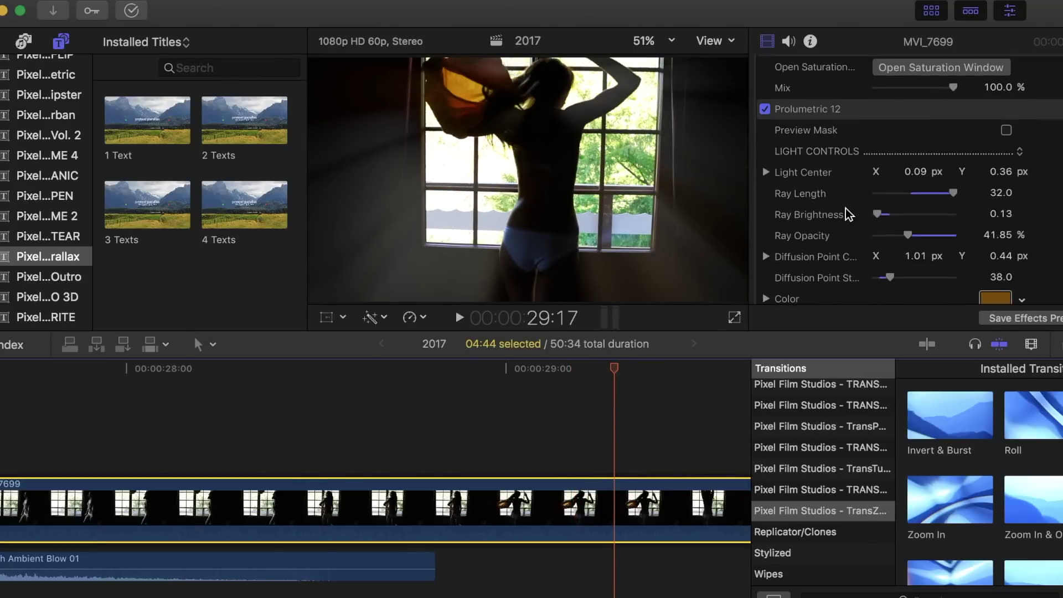
scroll(836, 205, up, 4)
click(764, 132)
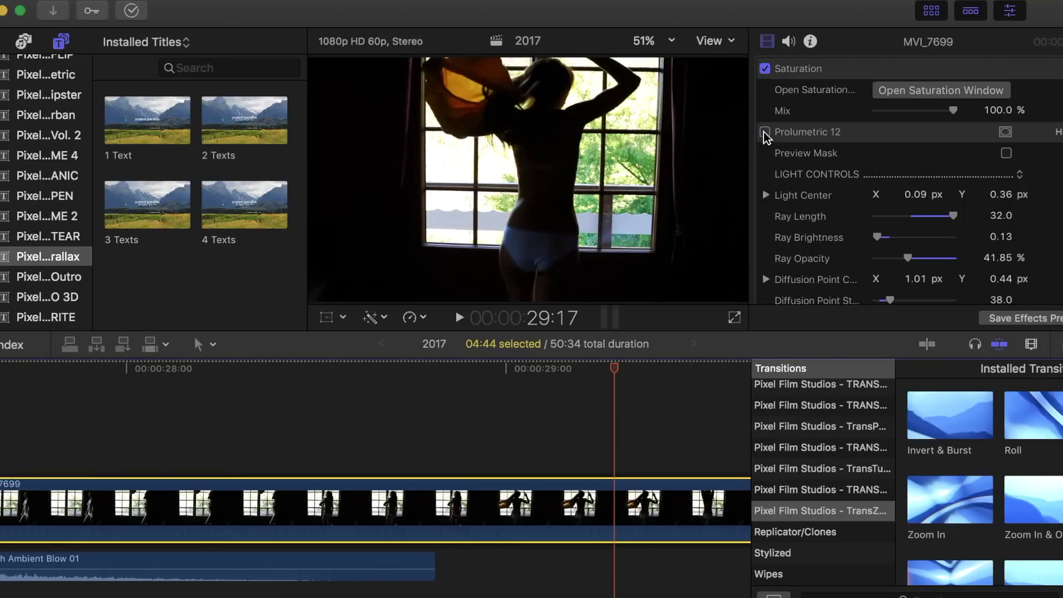
click(765, 132)
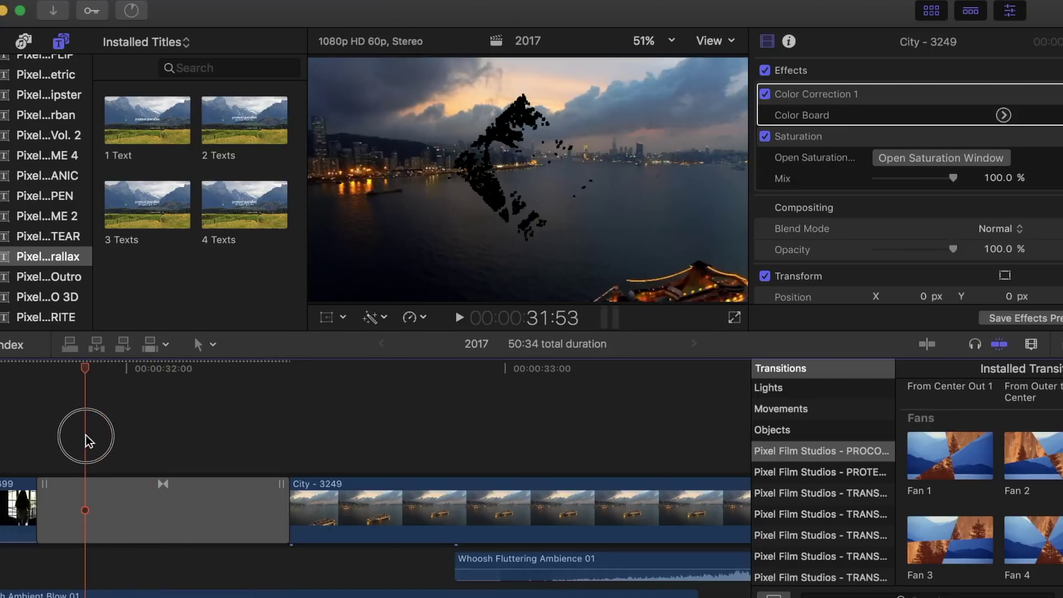
Scrub through the transition from MVI_7699 into City - 3249 and on across the ship footage into MVI_7840.
drag(85, 435, 532, 463)
scroll(532, 462, right, 5)
click(475, 418)
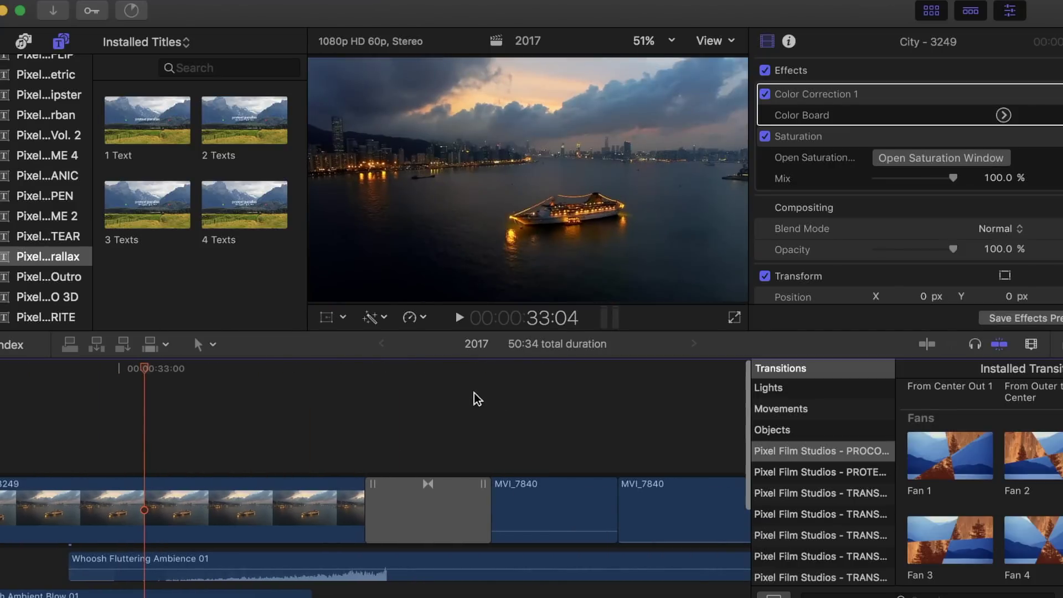
drag(443, 372, 607, 408)
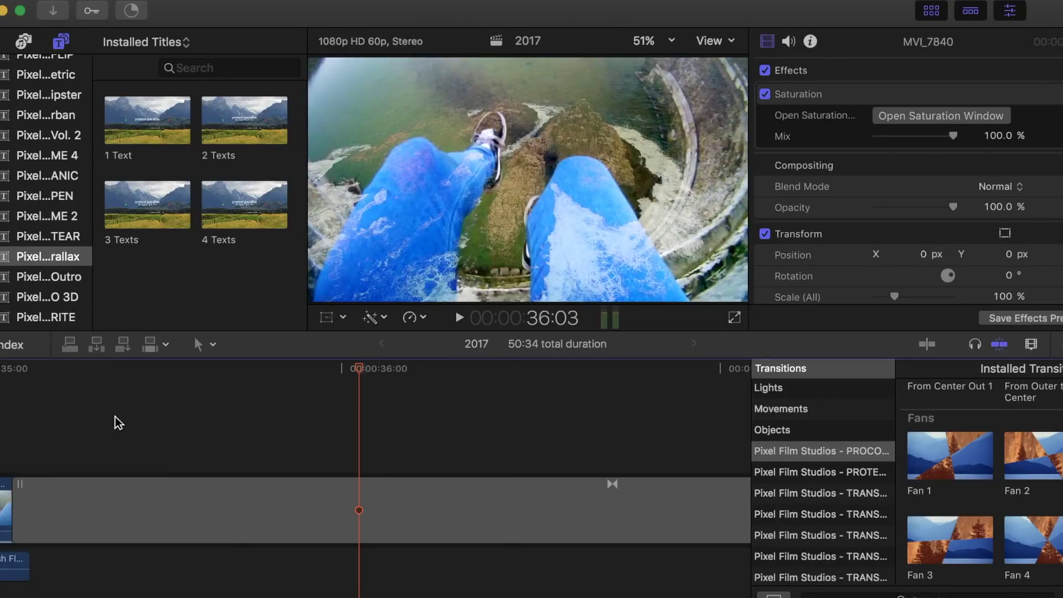
Scrub through the long transition that follows MVI_7840, from the dangling legs footage towards the rocky coast.
scroll(155, 415, right, 2)
drag(300, 377, 578, 407)
scroll(578, 407, right, 5)
click(553, 410)
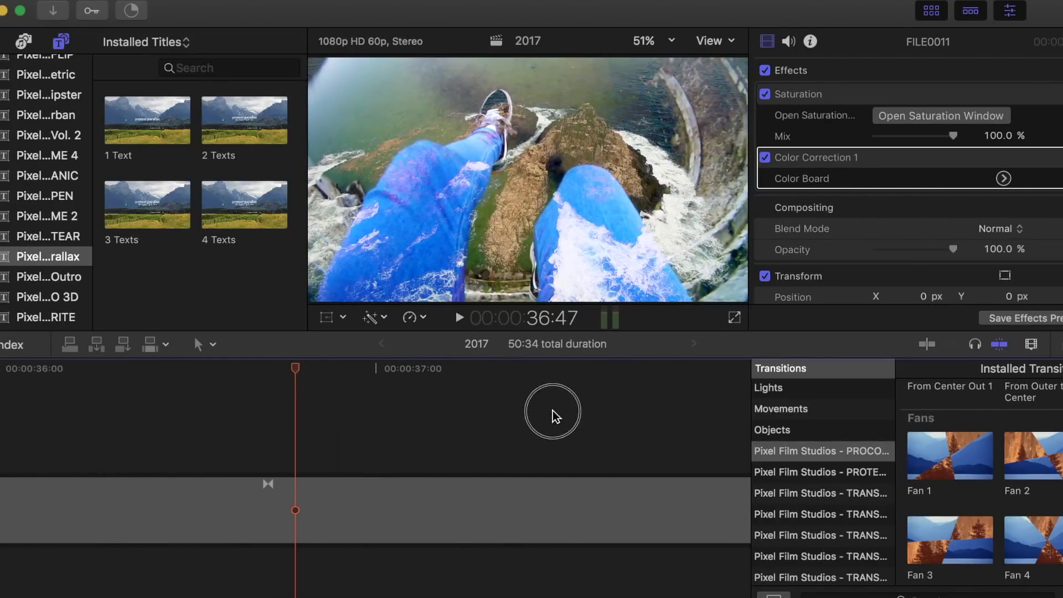
Review the transition from Cliff - 2987 into the MVI_7697 window shot and scrub on through FILE0010 into MVI_8020.
scroll(552, 410, right, 5)
scroll(552, 410, right, 3)
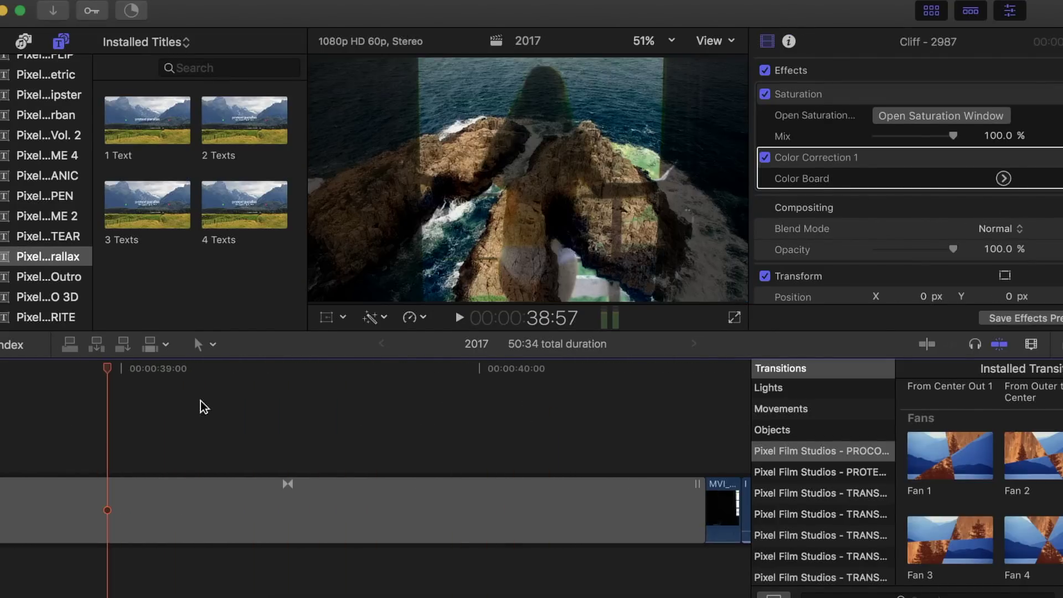
drag(109, 372, 477, 380)
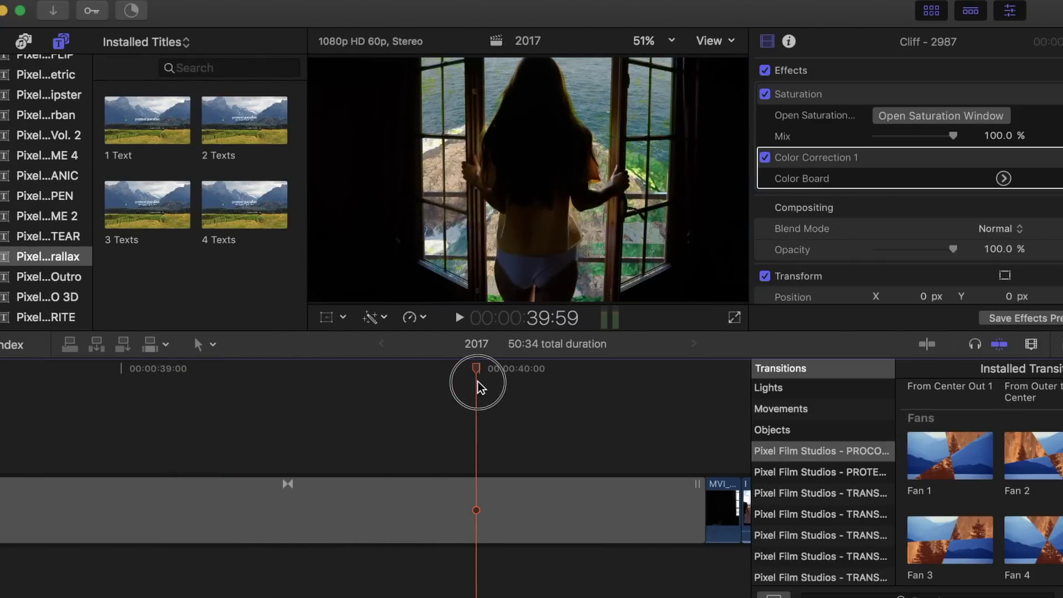
click(631, 383)
scroll(635, 391, right, 10)
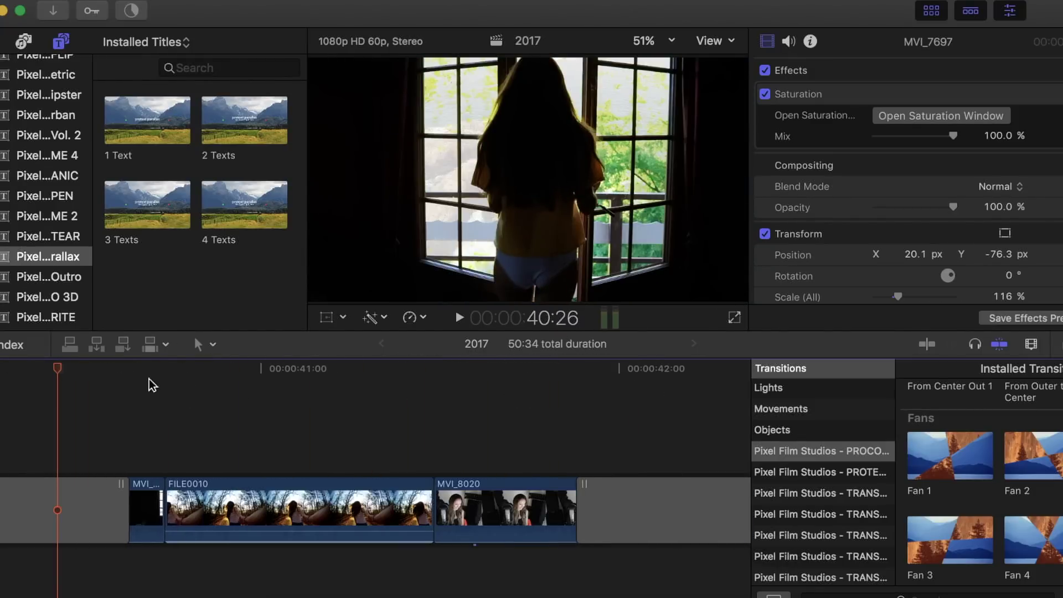
drag(61, 377, 523, 433)
scroll(357, 418, right, 5)
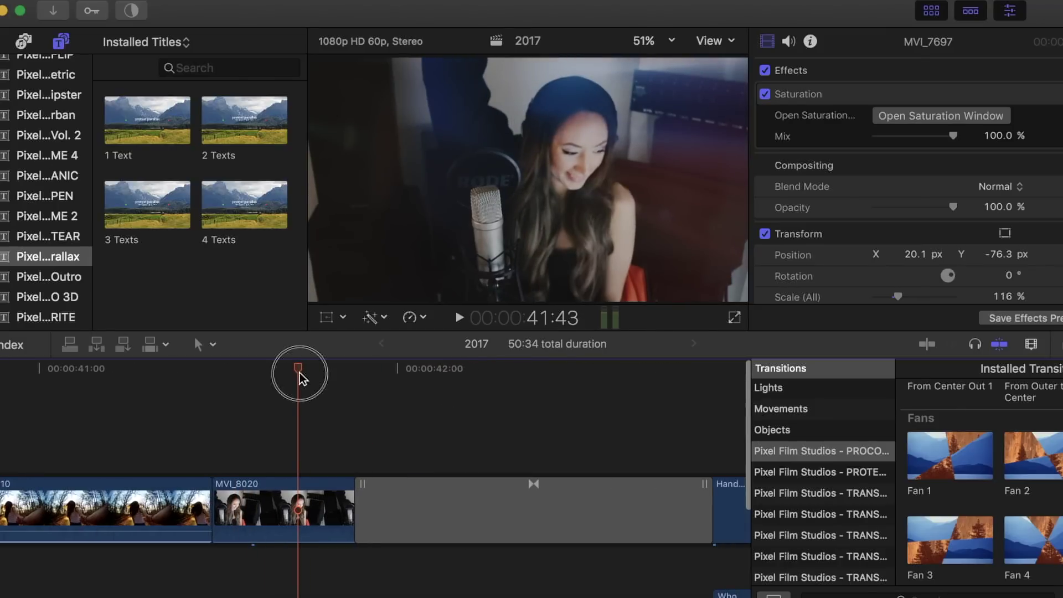
Select the MVI_8020 clip, review its Prolumetric 8 light settings and turn that effect off.
click(314, 516)
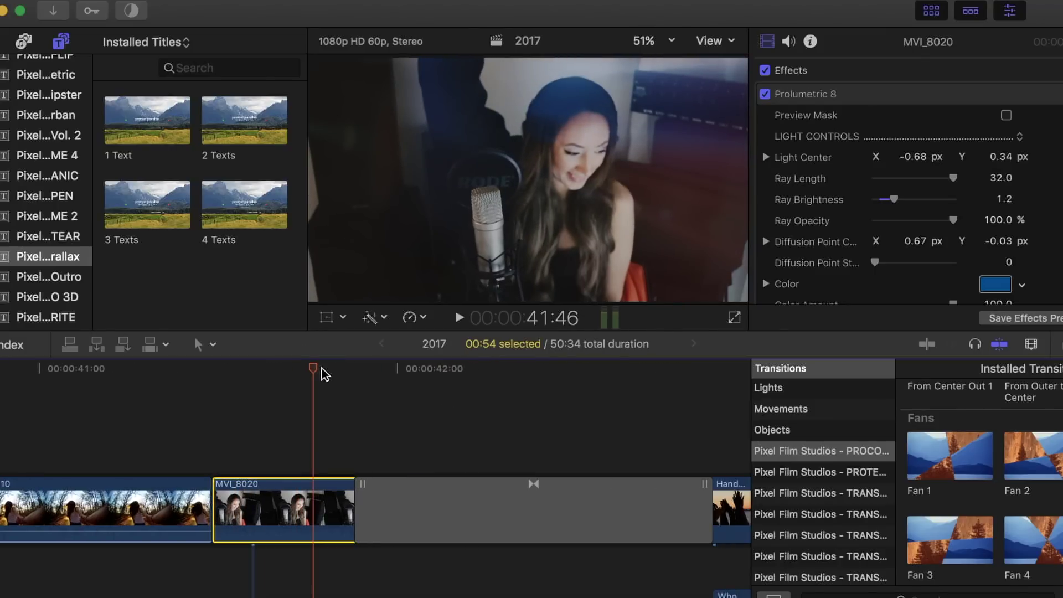
scroll(767, 160, down, 3)
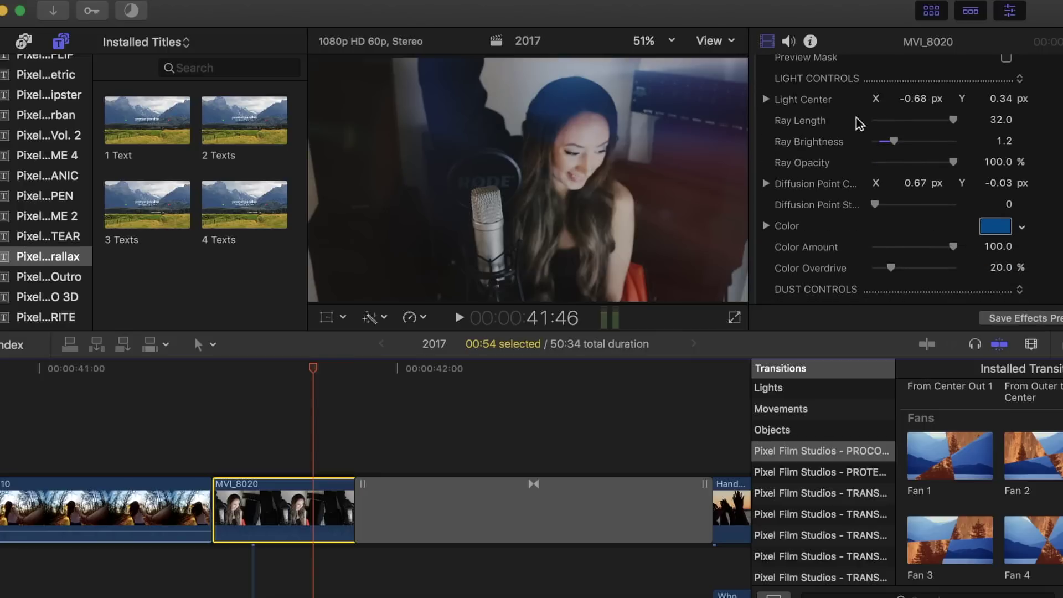
scroll(858, 120, up, 3)
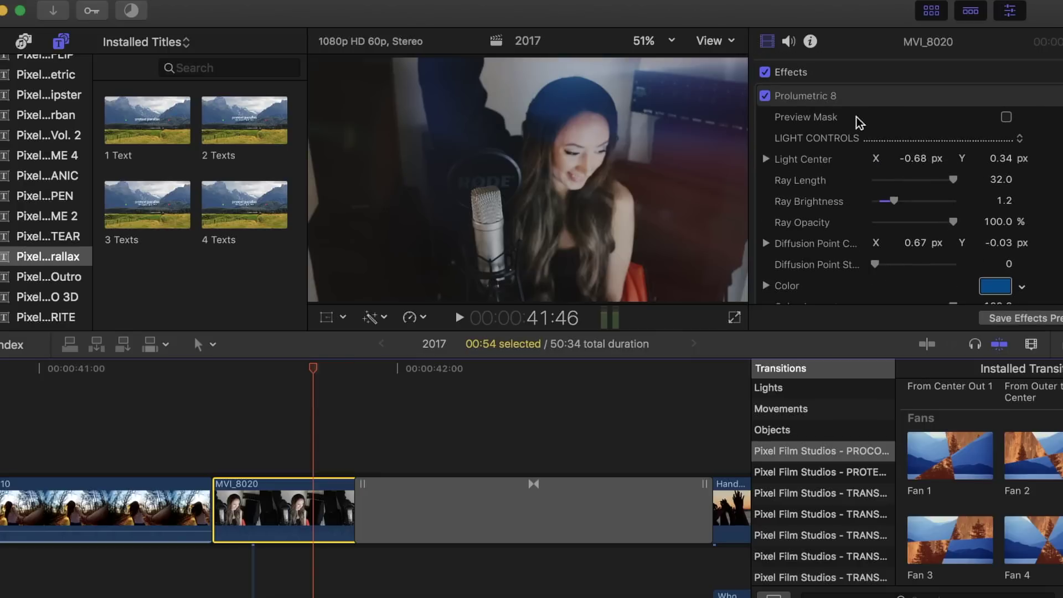
click(766, 94)
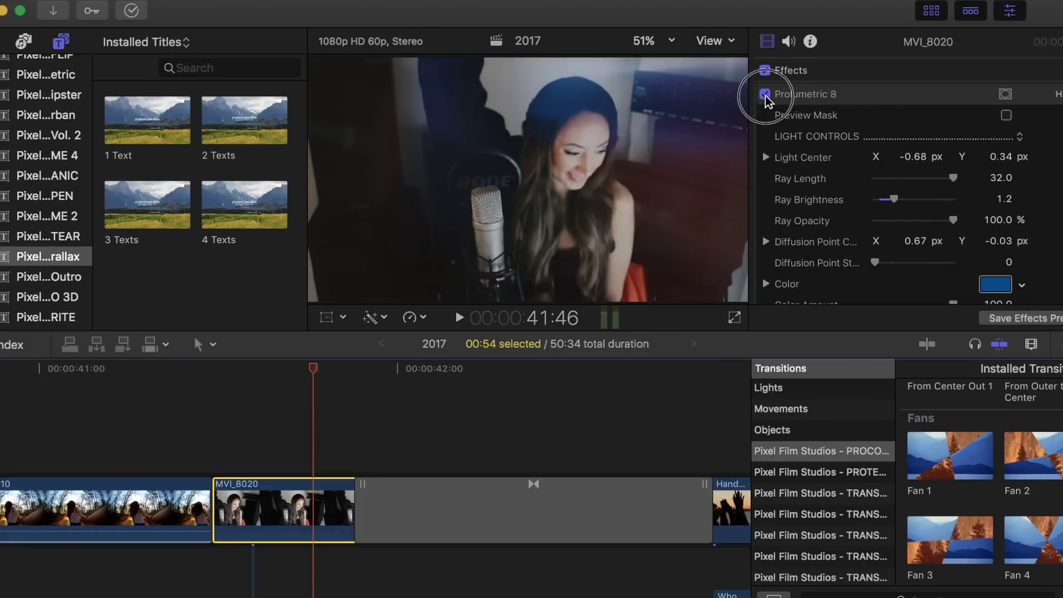
click(765, 96)
Turn off FCPX LUT Cinematic, Prolumetric 11 and Lens Flare 19 on MVI_8020, and re-enable Prolumetric 8.
scroll(782, 156, down, 10)
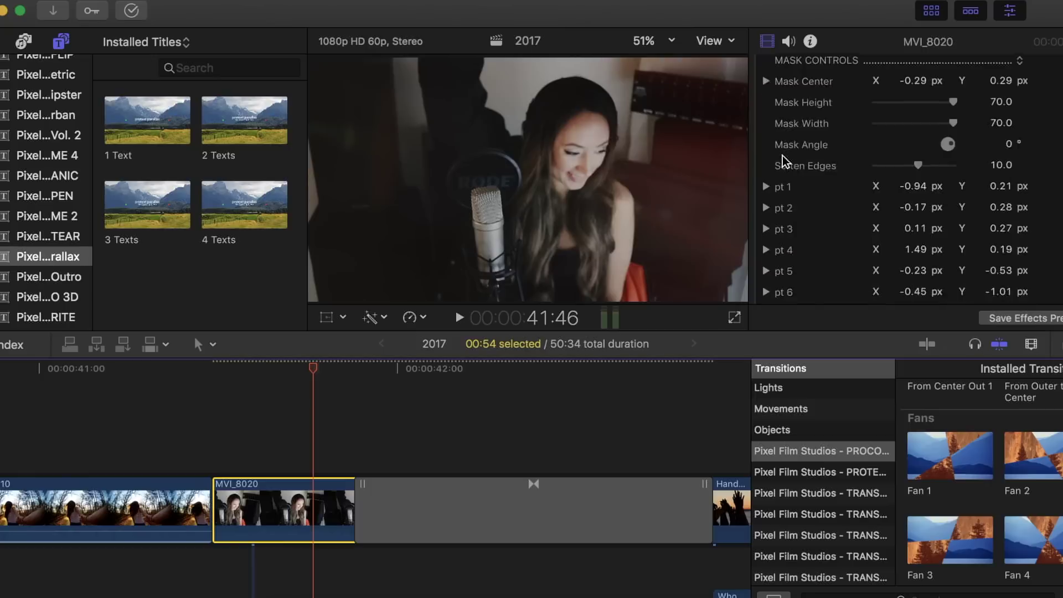
click(765, 212)
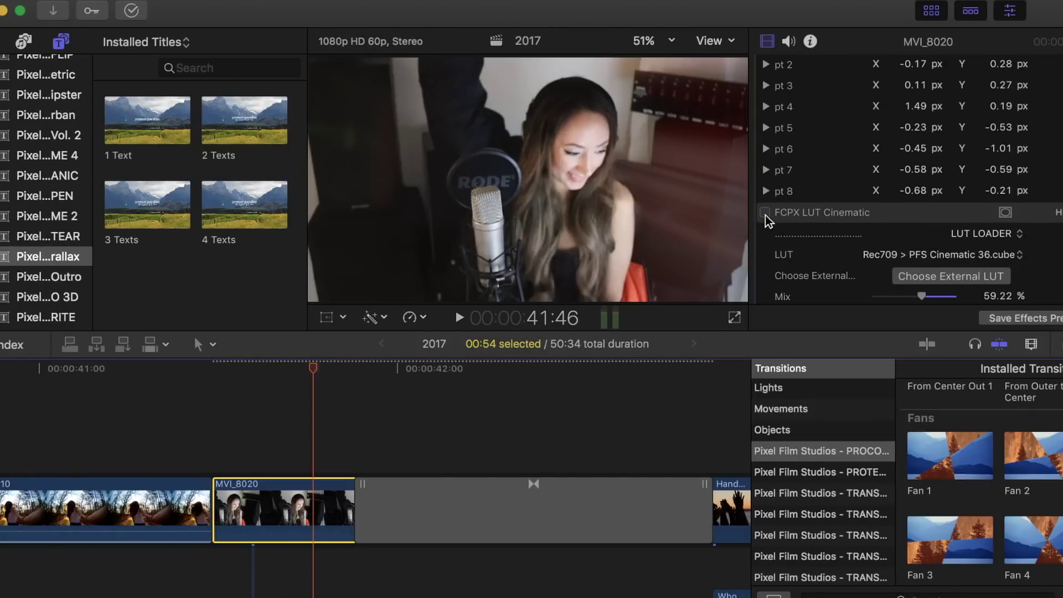
scroll(768, 221, down, 10)
scroll(767, 222, down, 4)
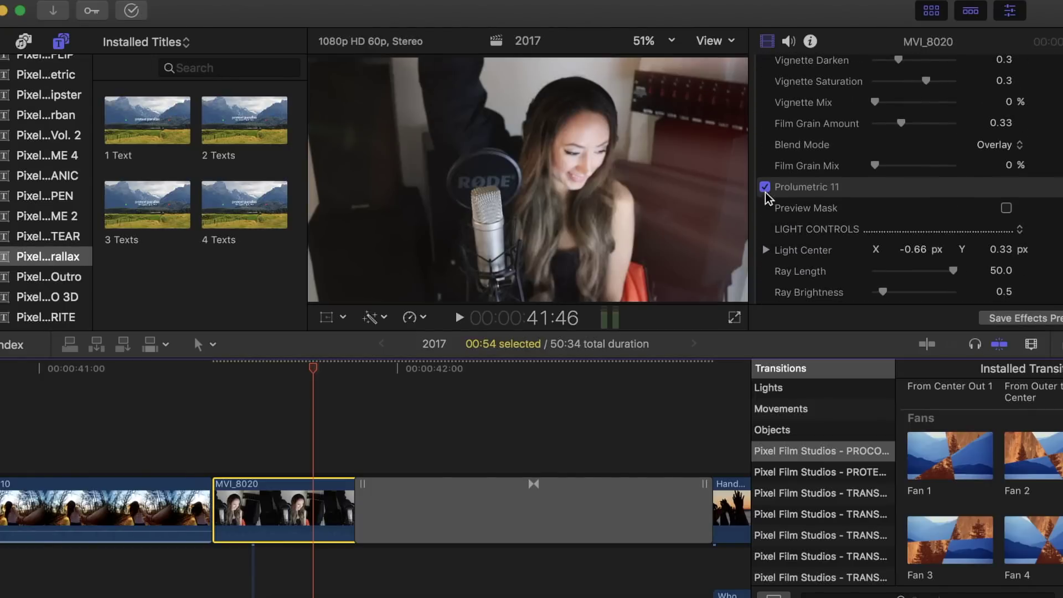
click(764, 184)
scroll(764, 188, down, 6)
scroll(768, 196, down, 5)
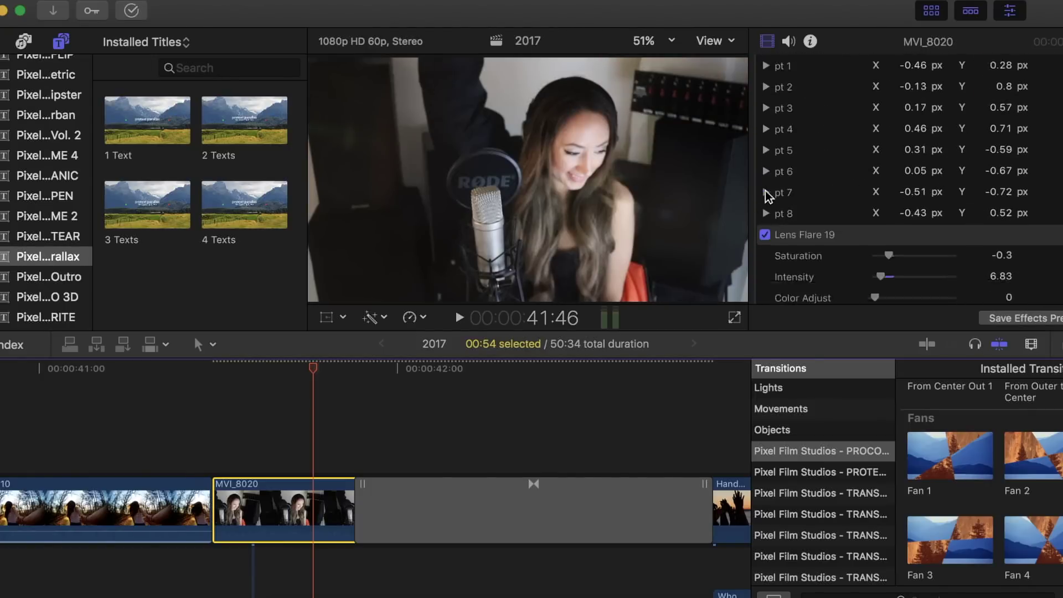
click(765, 166)
scroll(768, 169, down, 1)
scroll(768, 171, down, 6)
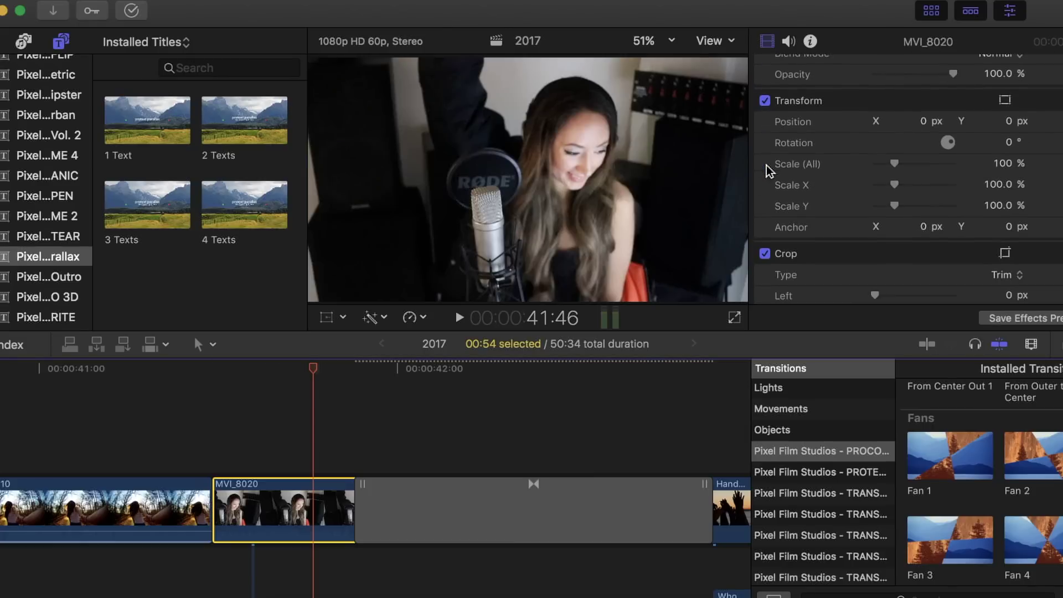
scroll(774, 103, up, 15)
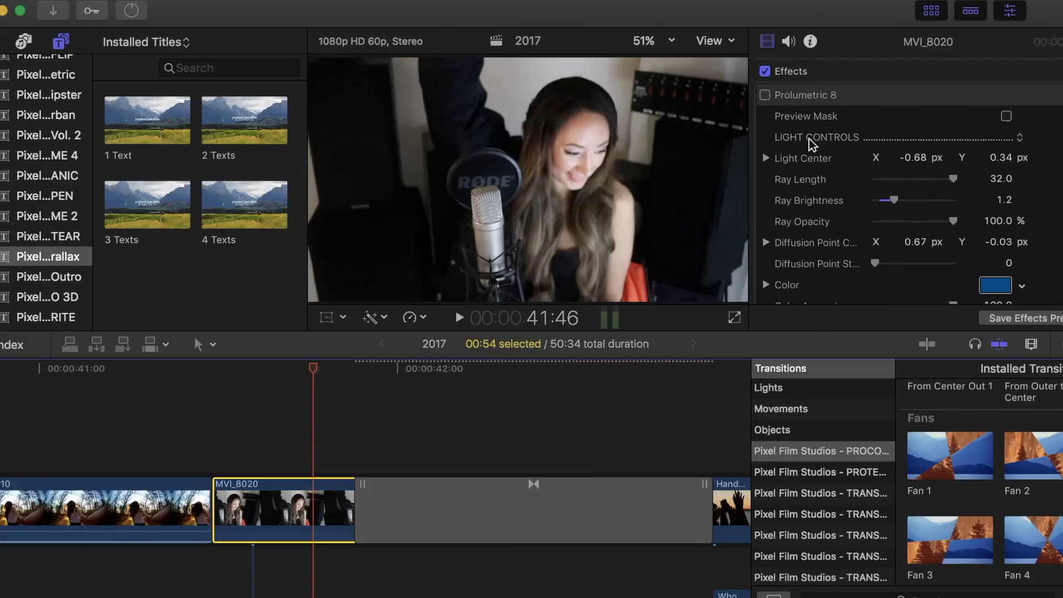
click(765, 94)
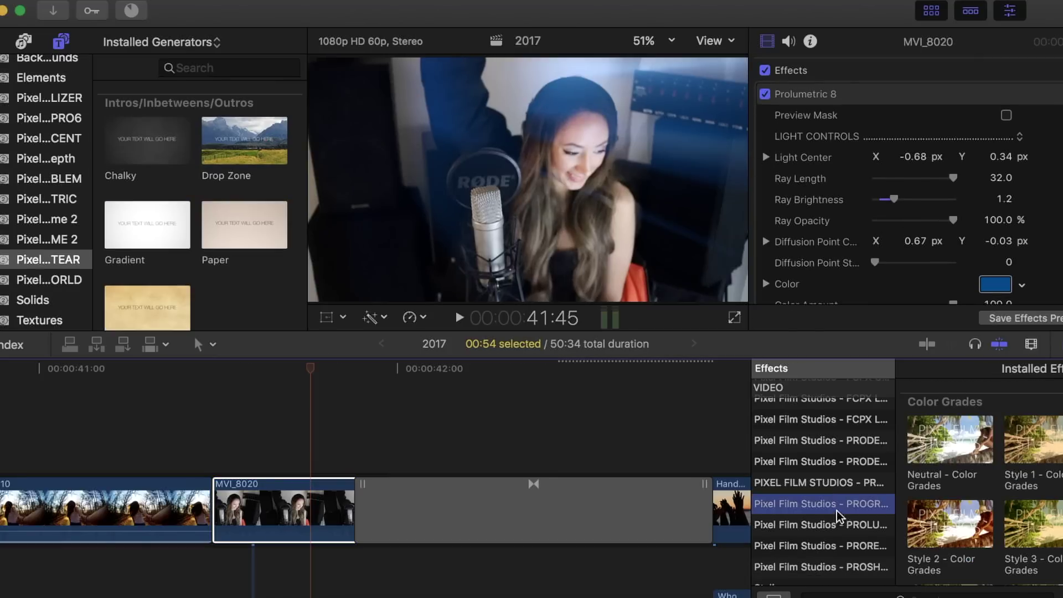
Browse the Color Light Leak, DJ Light Leak and Lens Flare effects, previewing several of them on MVI_8020.
click(839, 482)
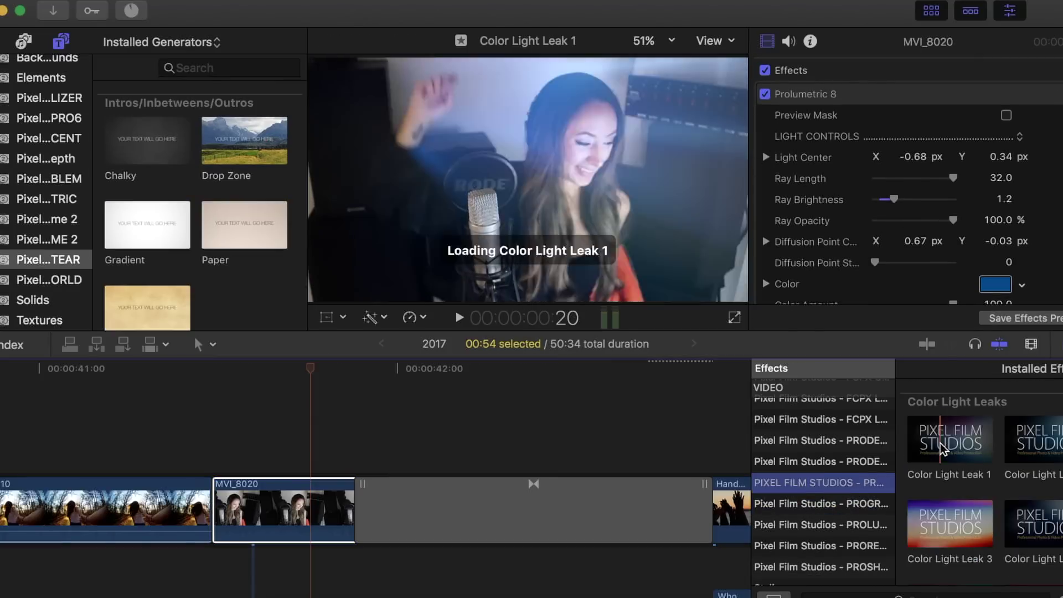
scroll(948, 446, down, 10)
scroll(958, 437, down, 12)
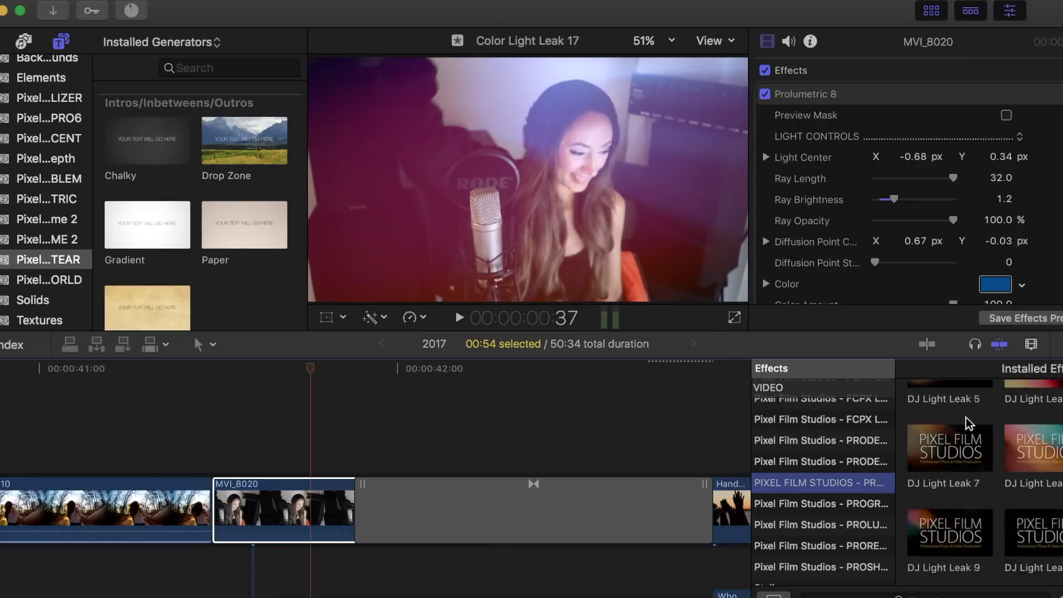
scroll(948, 446, down, 15)
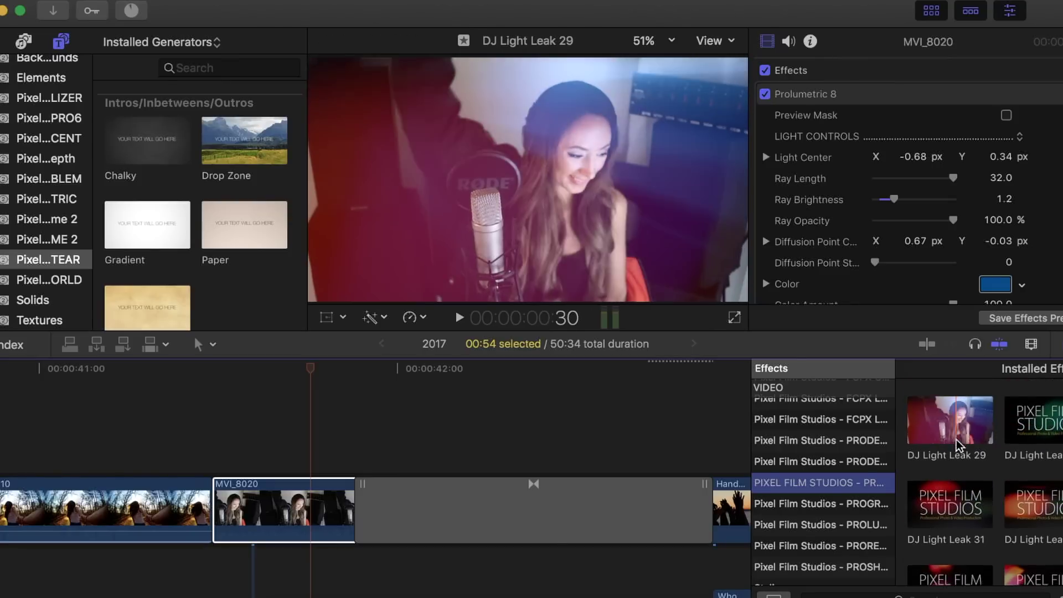
scroll(935, 432, down, 5)
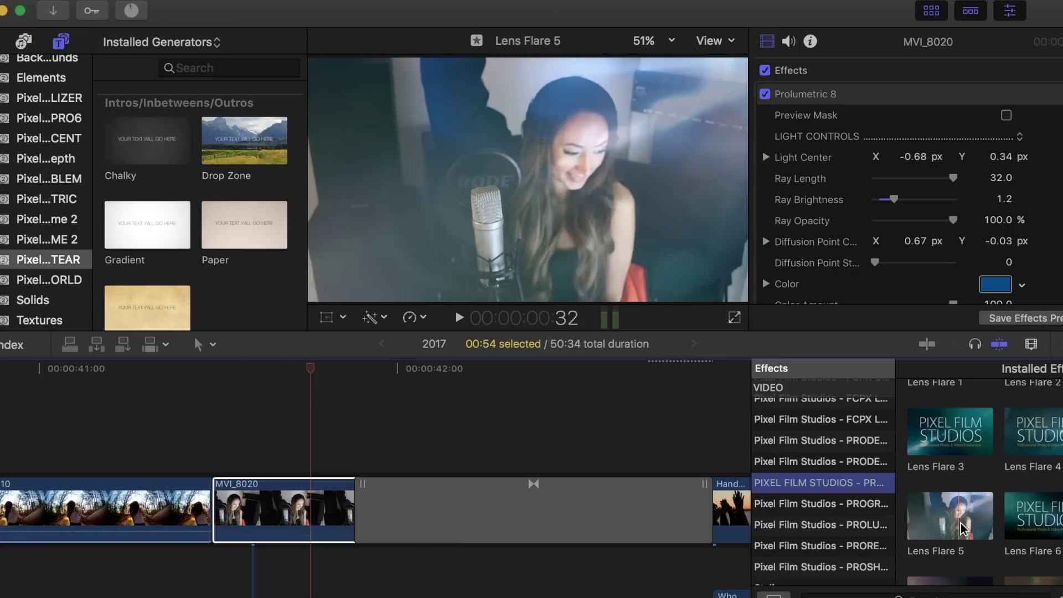
Open the Pixel Film Studios Prolumetric effects category and preview its light ray presets on MVI_8020.
click(875, 503)
click(855, 524)
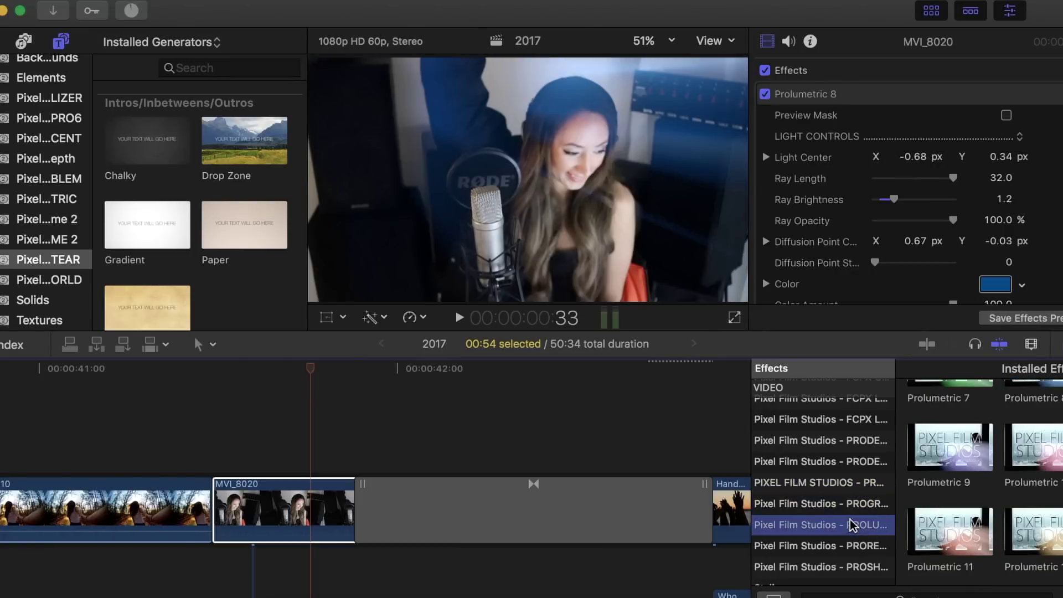
scroll(847, 532, down, 2)
scroll(964, 448, up, 3)
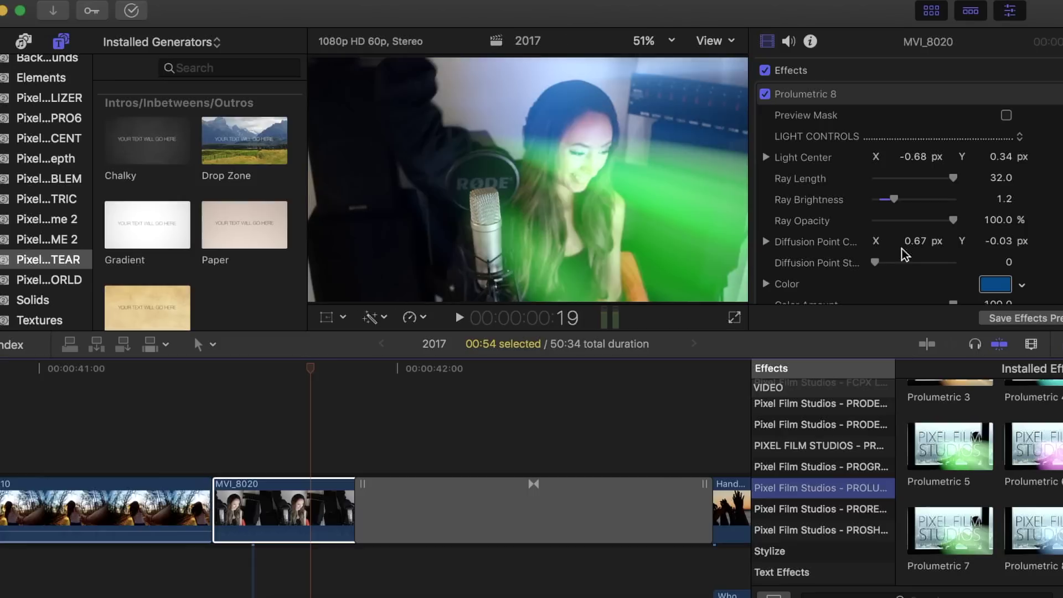
Turn off Prolumetric 8 on MVI_8020 and apply Prolumetric 1 from the ProLumetric 5 group to the clip.
click(764, 94)
scroll(963, 453, up, 2)
drag(963, 457, 295, 533)
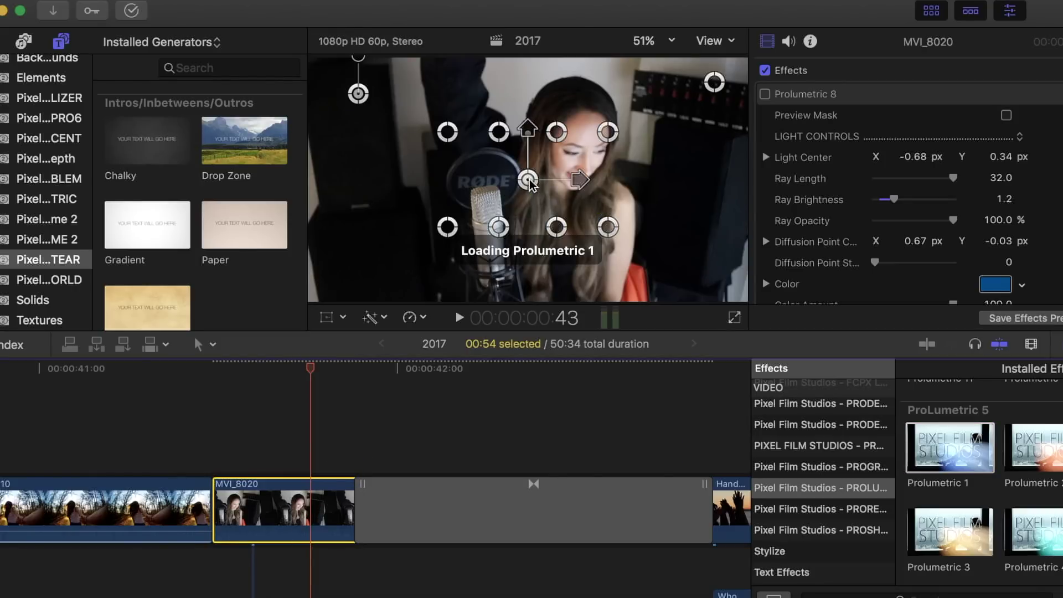
Move the Prolumetric 1 mask up over the woman's face and pull three of its outline points outward.
drag(534, 181, 540, 136)
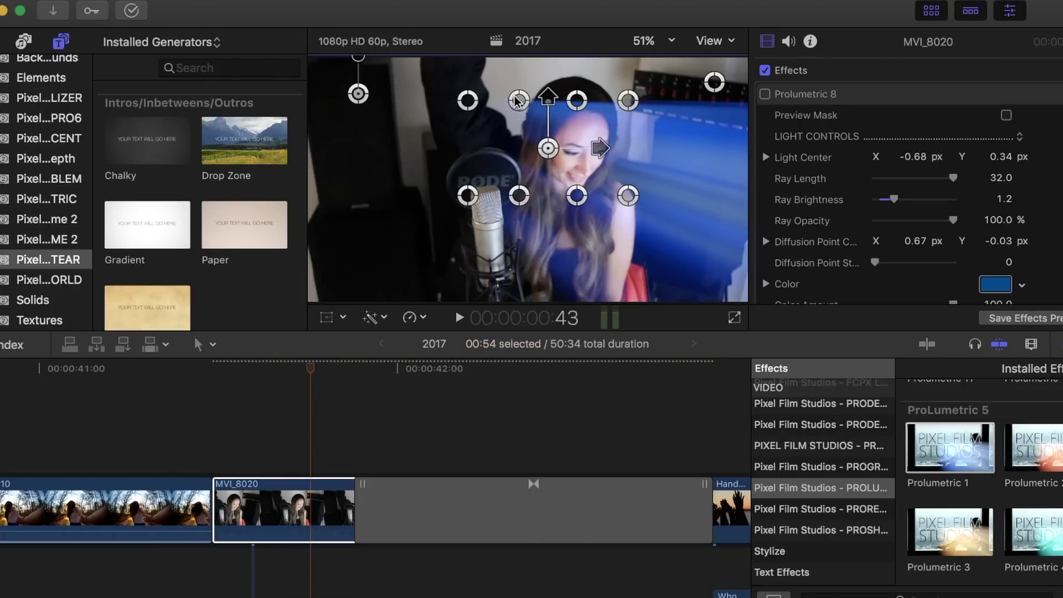
drag(520, 97, 521, 84)
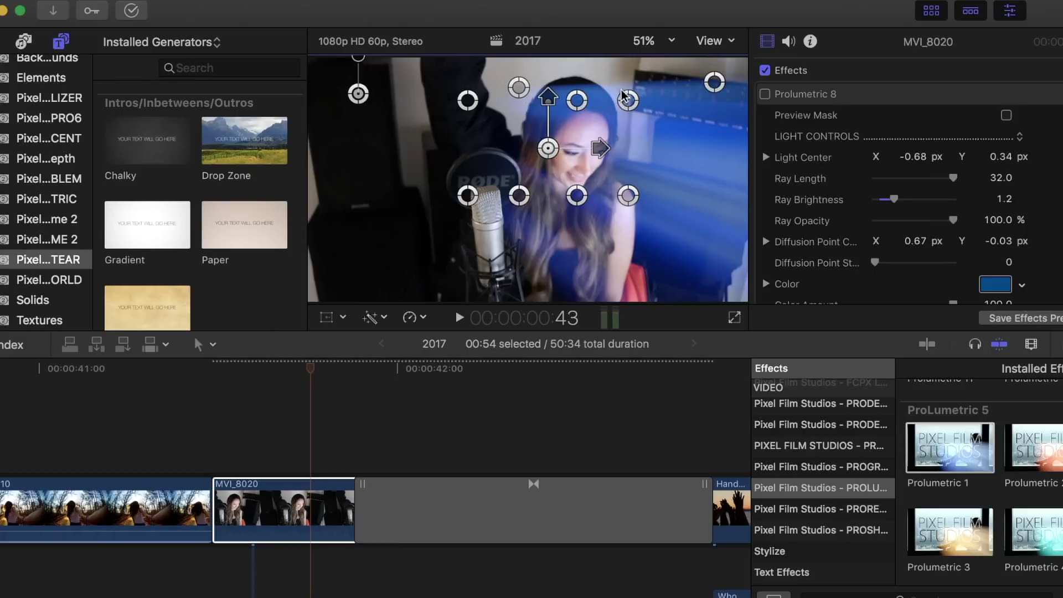
drag(586, 89, 627, 67)
drag(567, 195, 598, 258)
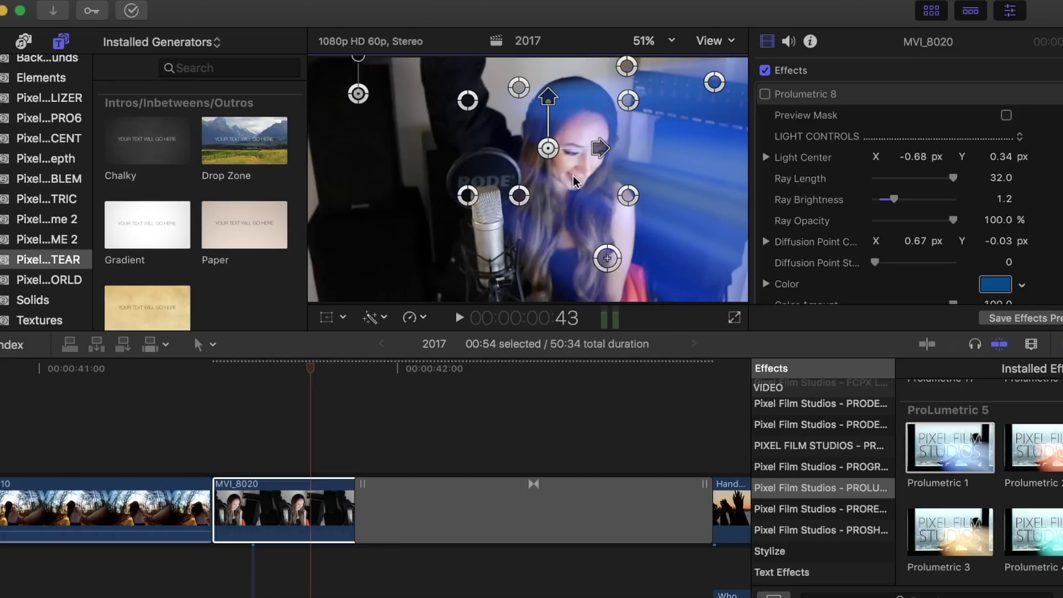
Shift the mask centre onto the background beside her head and set two lower mask points at her shoulder and the microphone base.
drag(560, 150, 663, 126)
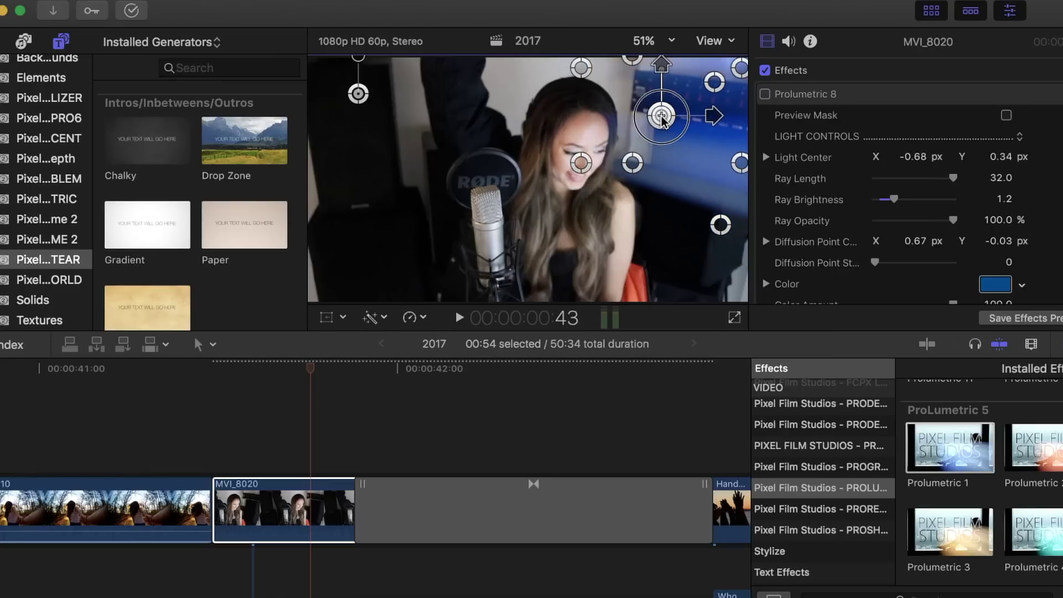
drag(636, 179, 514, 293)
drag(587, 172, 621, 203)
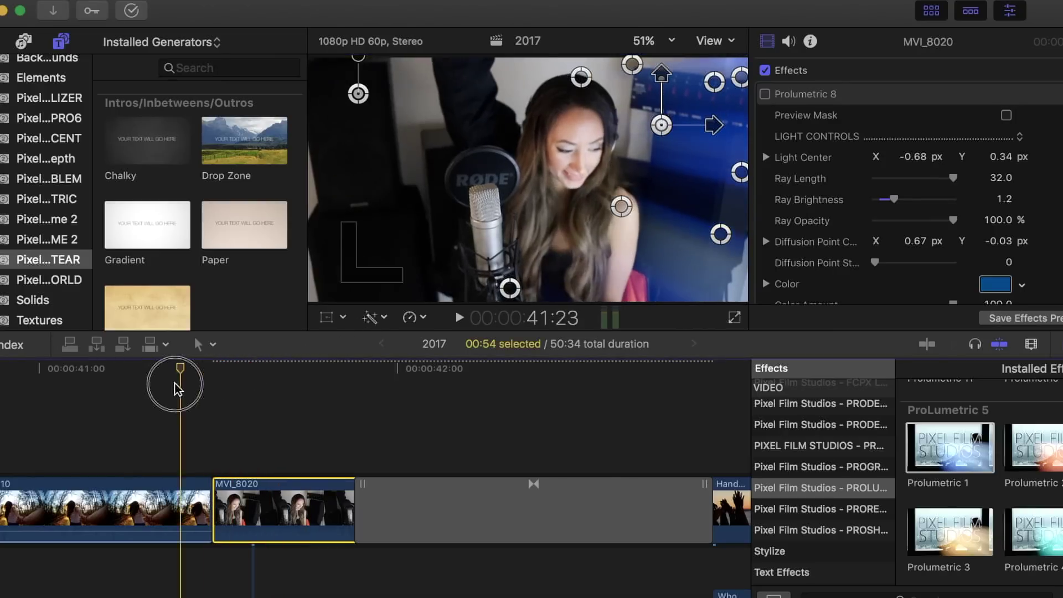
Scrub through MVI_8020 to check the masked light rays and move on to the Hands - 6128 clip.
click(267, 414)
drag(272, 417, 286, 434)
scroll(287, 432, right, 15)
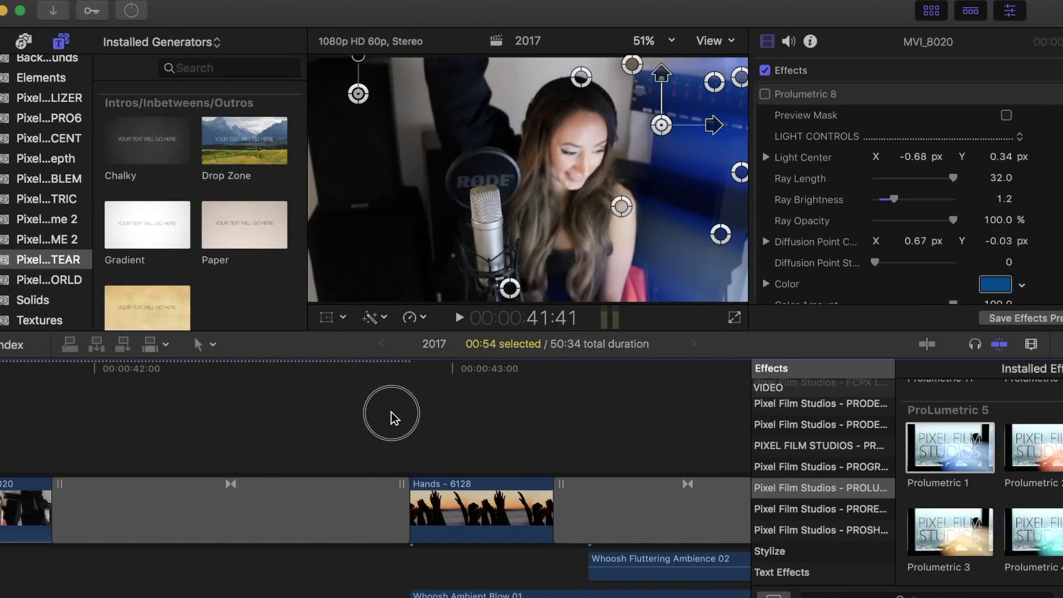
Go to the Cliff - 2987 clip and compare it with Lens Flare 5 turned off and on.
click(574, 402)
click(602, 397)
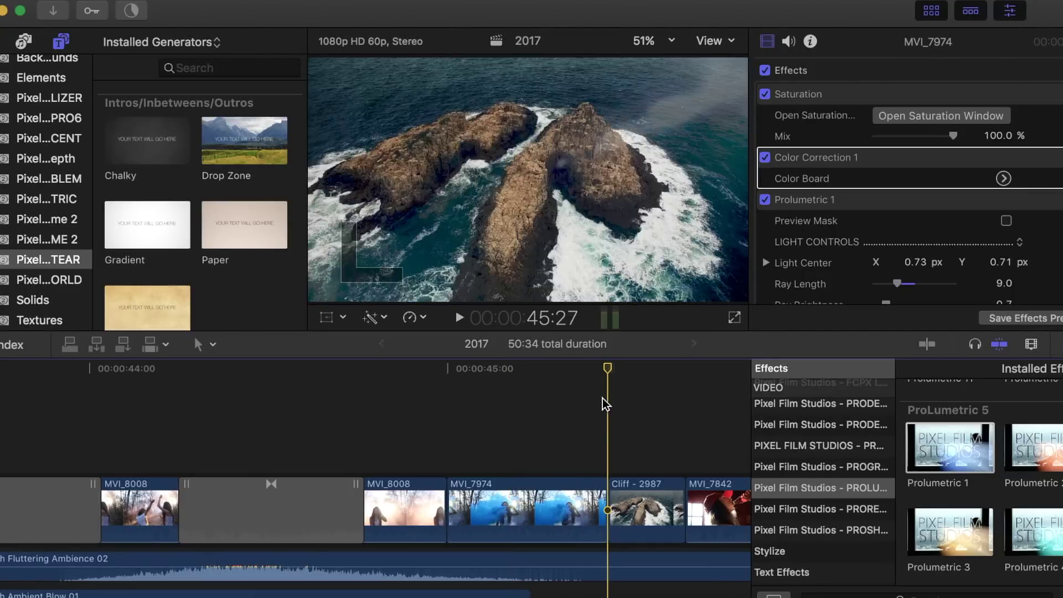
scroll(515, 409, right, 8)
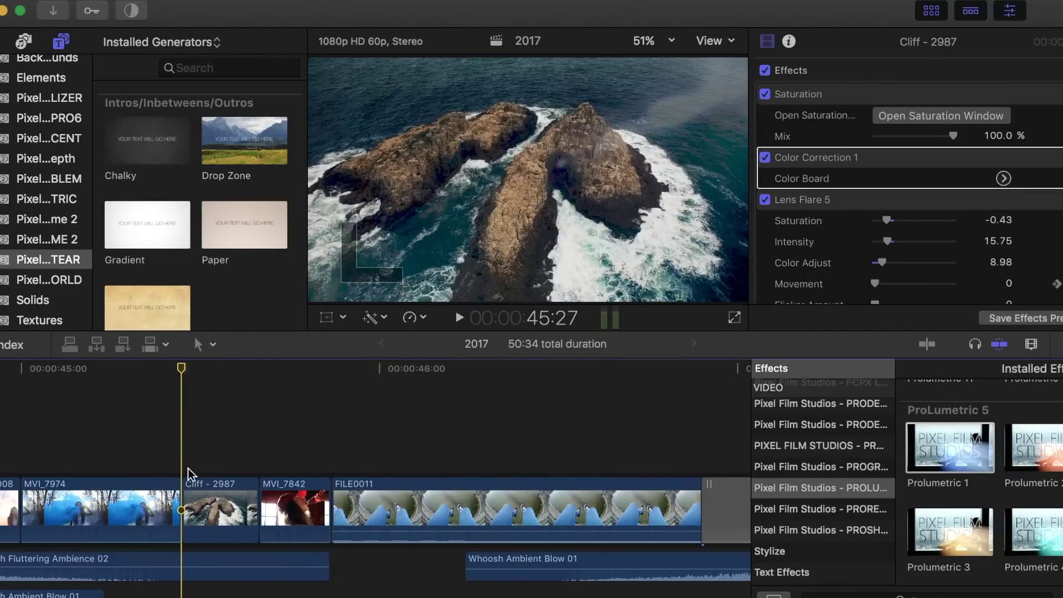
click(199, 451)
click(222, 489)
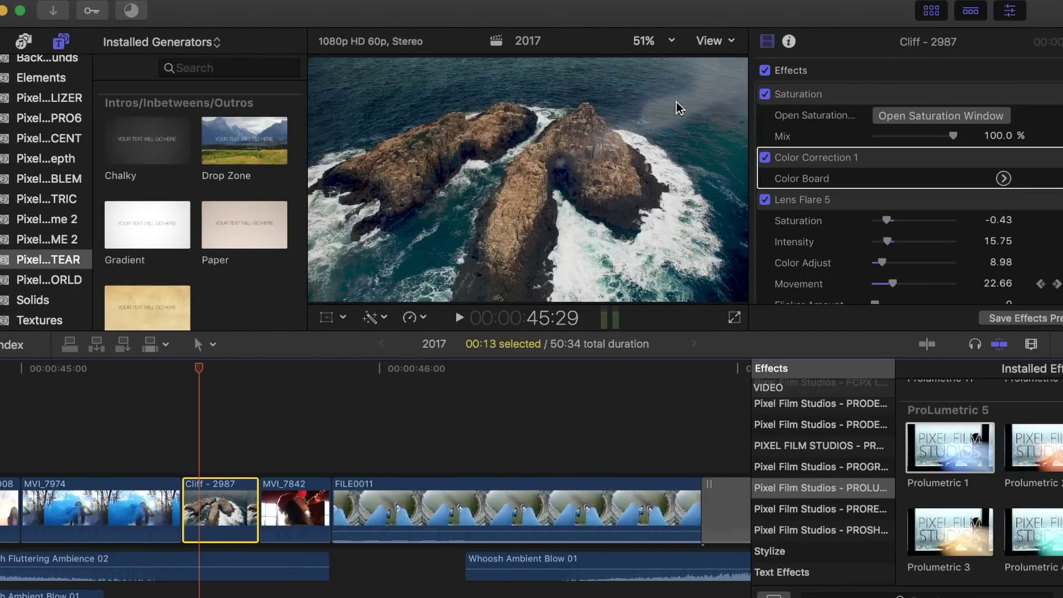
click(764, 199)
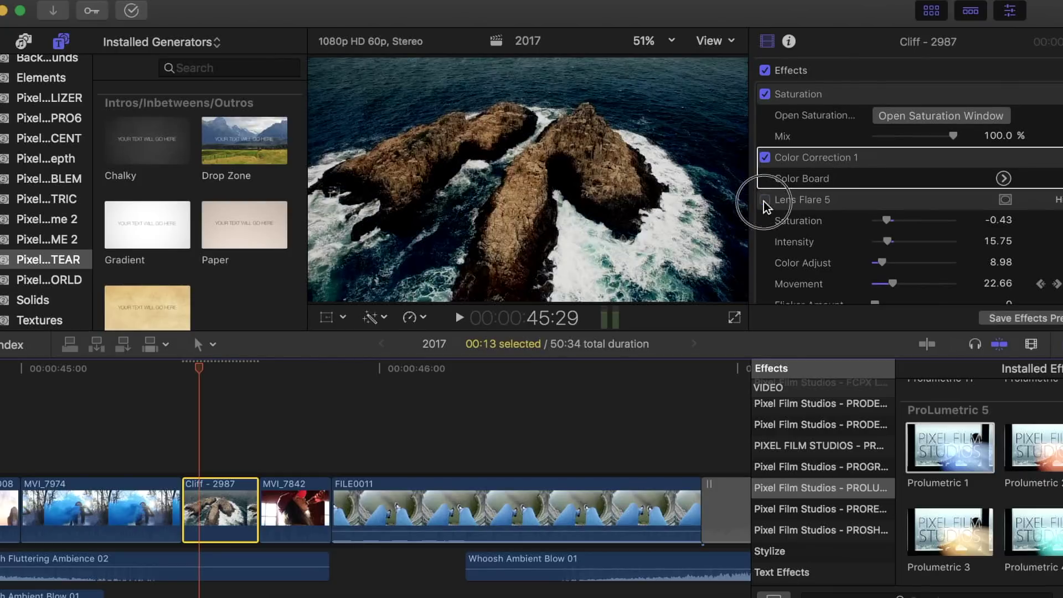
click(764, 199)
click(765, 200)
click(764, 199)
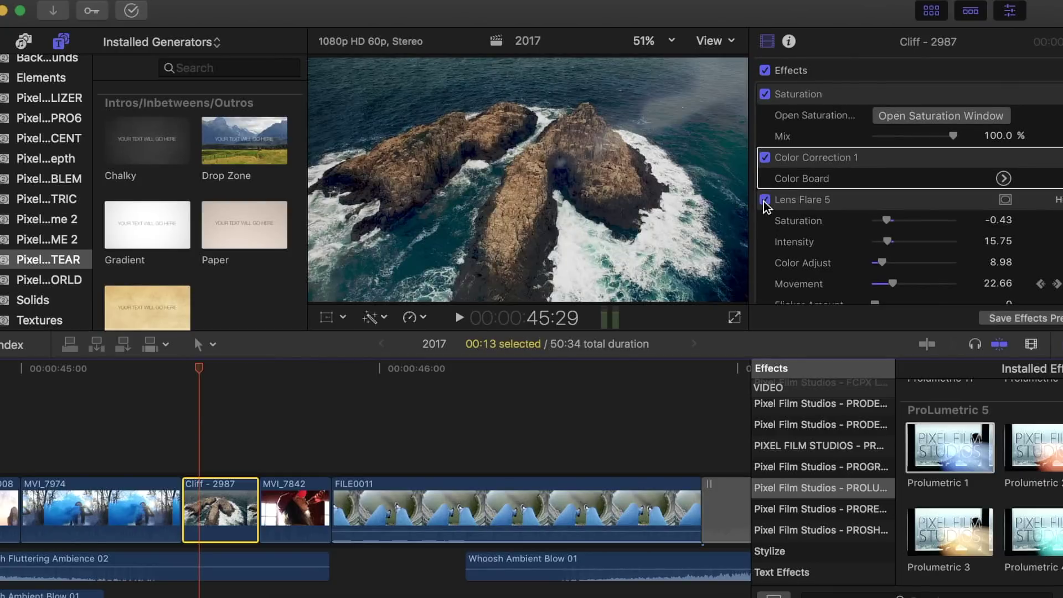
Set the Lens Flare 5 Movement to 100 at the start of Cliff - 2987.
key(super+equal)
key(super+equal)
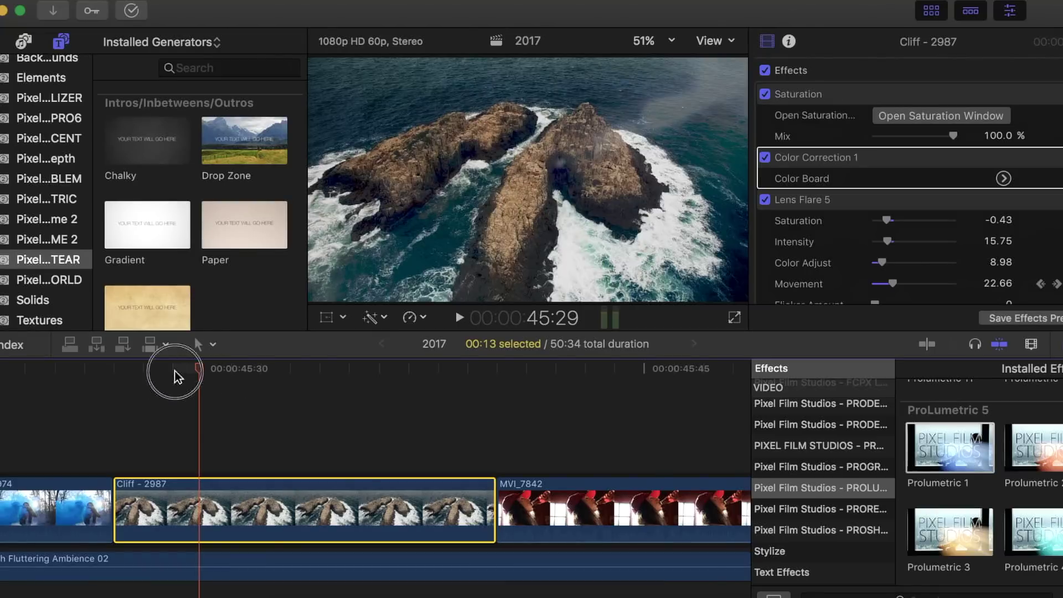
drag(200, 369, 113, 370)
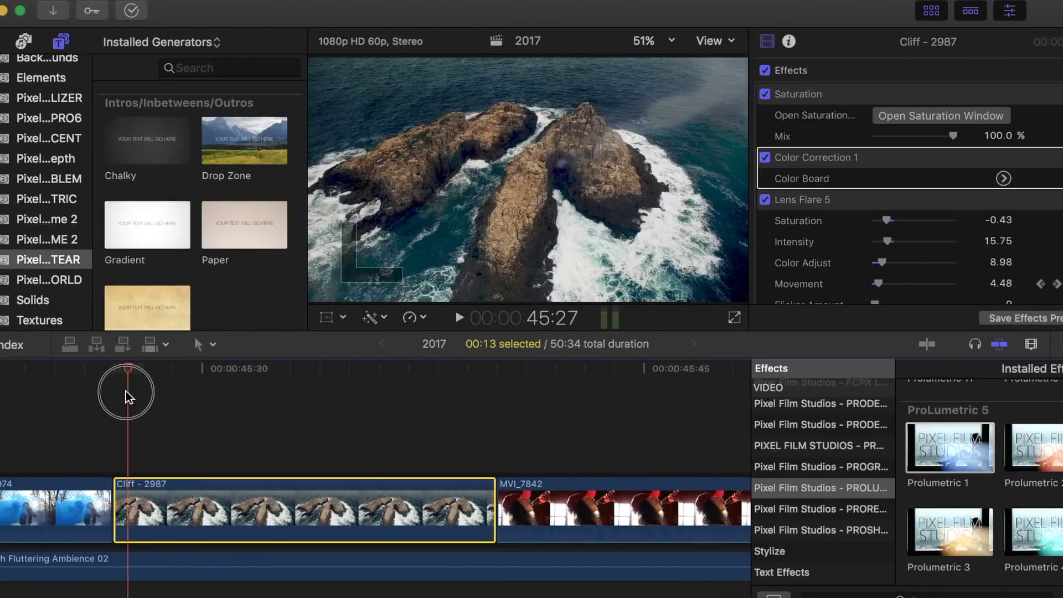
scroll(867, 176, down, 8)
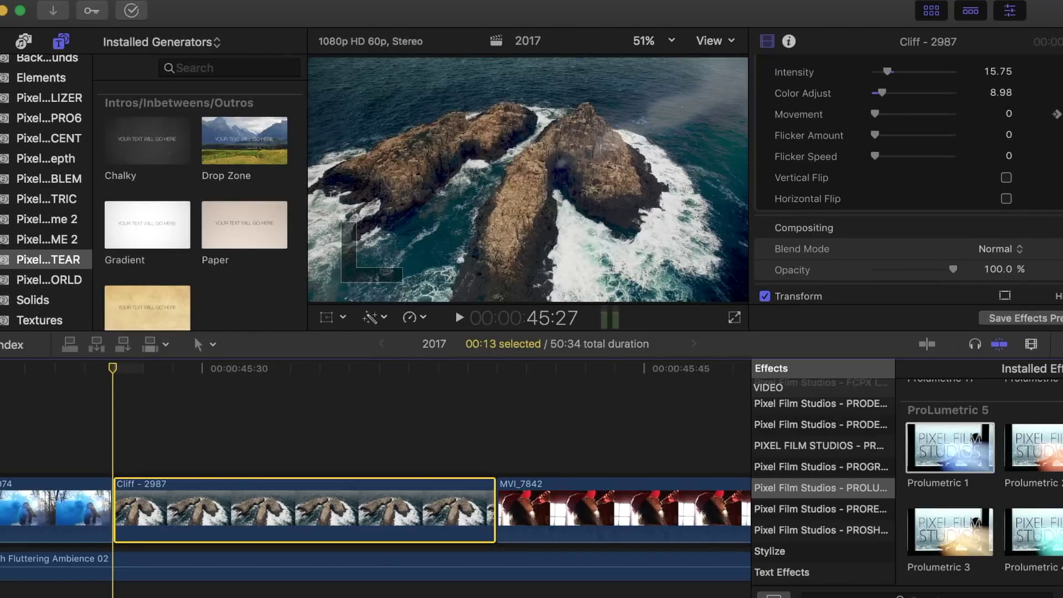
drag(874, 113, 1058, 115)
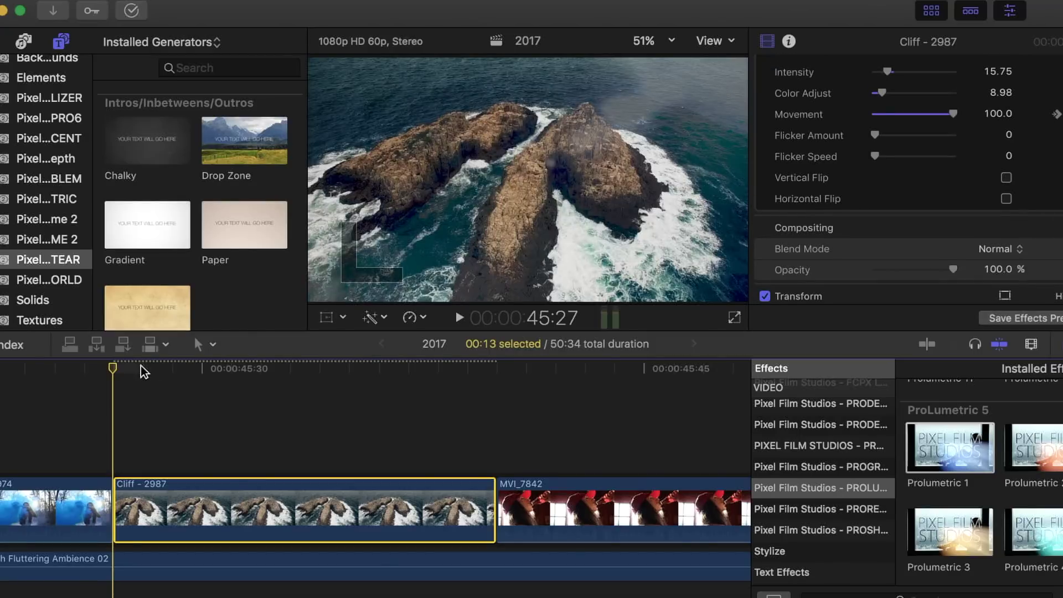
Set the Lens Flare 5 Movement to 0 near the end of Cliff - 2987 at 45:39 and scrub back to check it.
drag(113, 370, 483, 409)
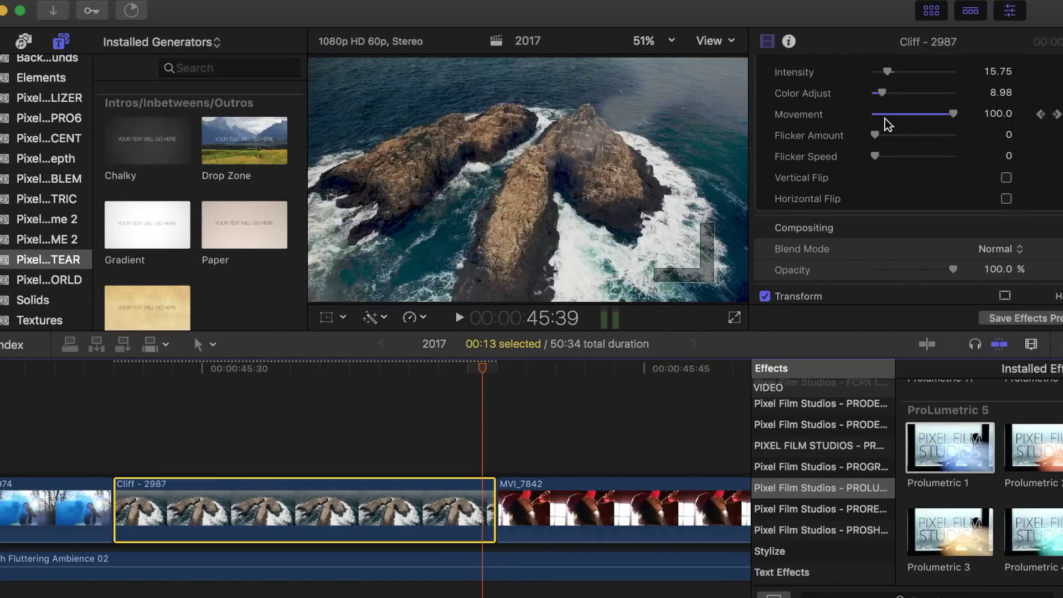
drag(956, 113, 832, 118)
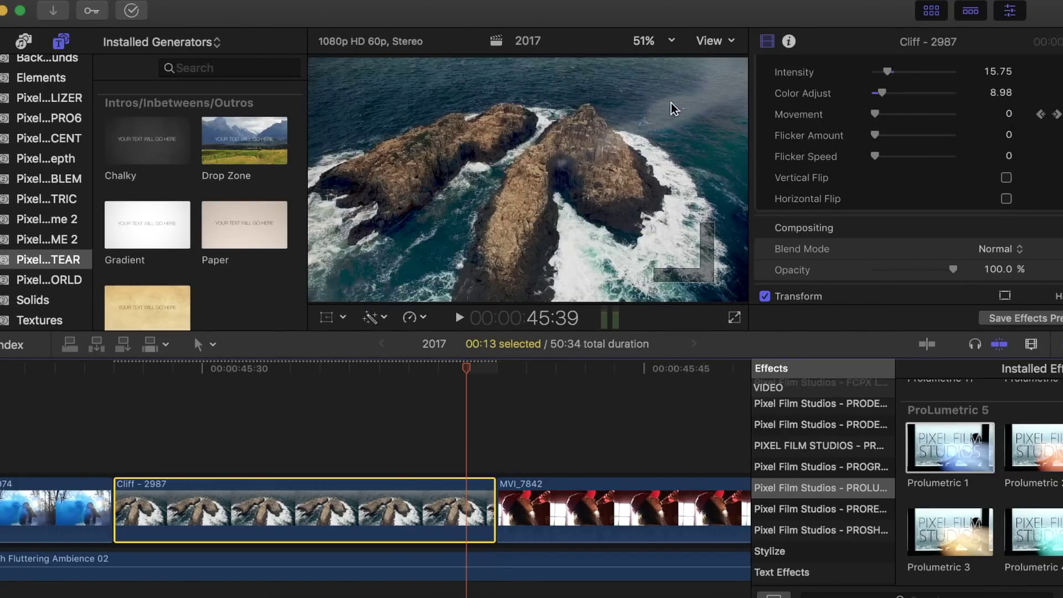
drag(480, 376, 441, 387)
Go to the MVI_7842 clip and compare it with Prolumetric 12 turned off and on.
key(super+minus)
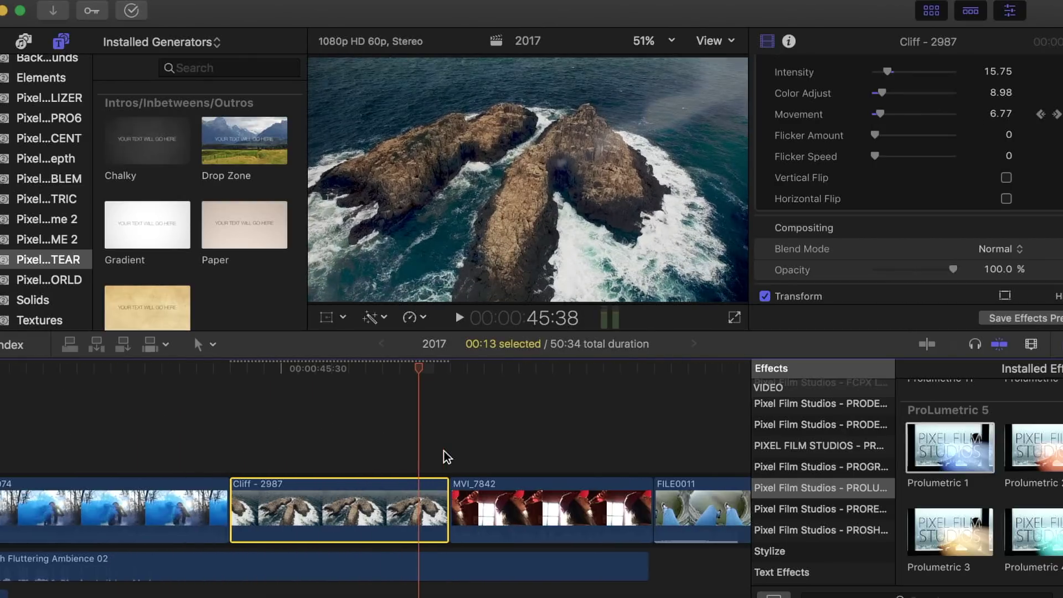
scroll(366, 415, right, 3)
drag(293, 379, 421, 388)
click(425, 501)
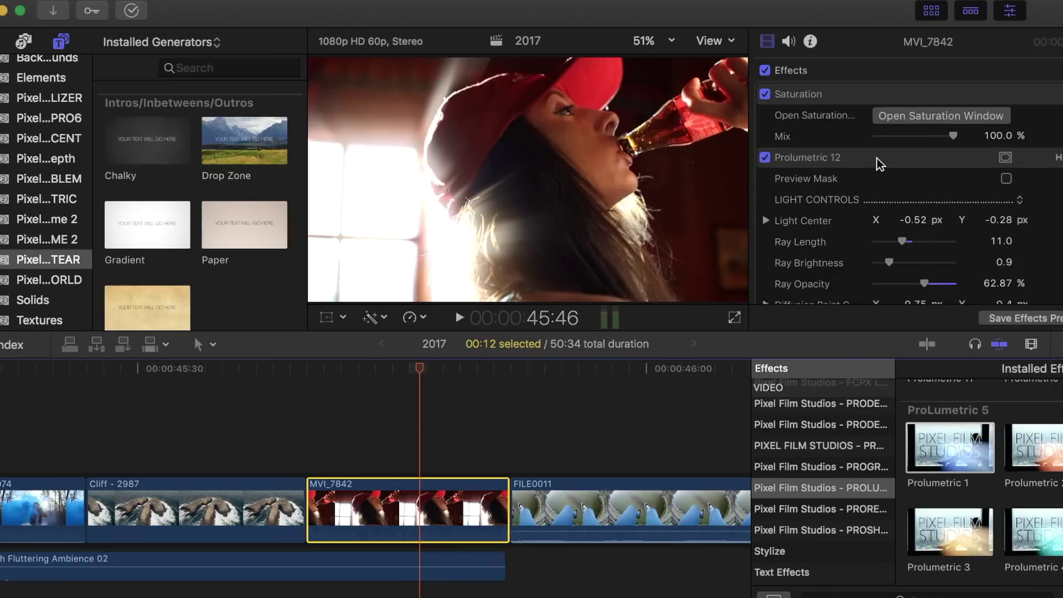
scroll(880, 164, down, 3)
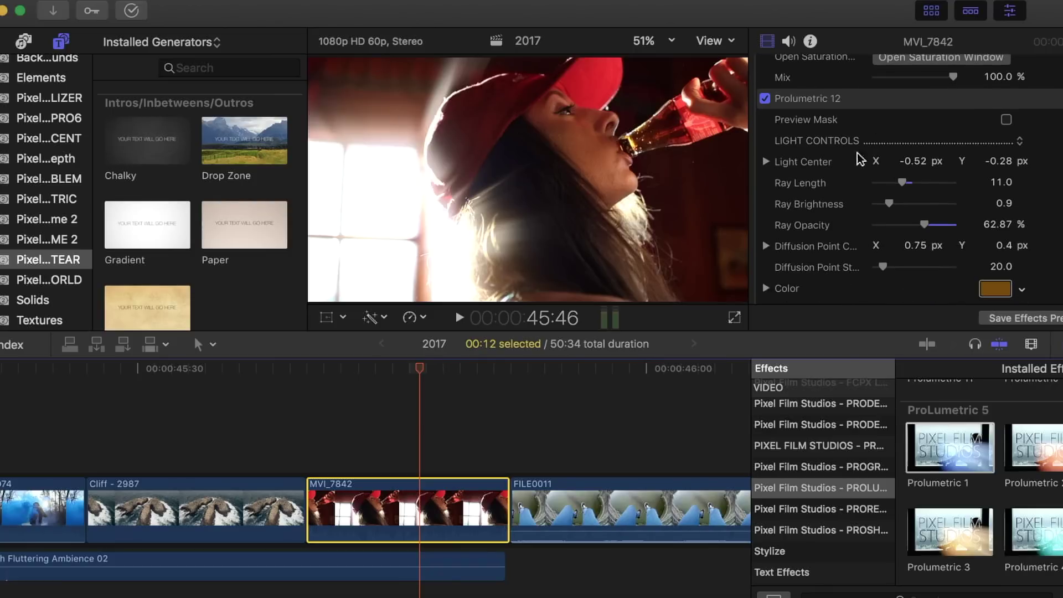
click(766, 99)
click(765, 99)
click(765, 99)
click(766, 99)
Set Prolumetric 12's ray length to 32.0, ray brightness to 0.24 and ray opacity to 57.77 %, and choose a dust option.
drag(902, 186, 1001, 195)
drag(891, 205, 920, 231)
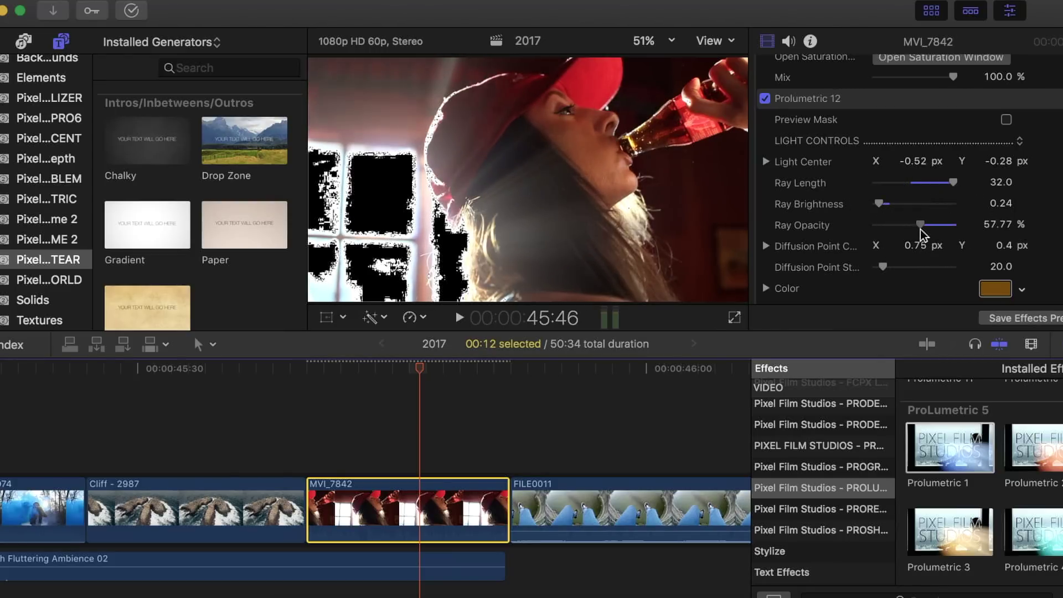
scroll(921, 230, down, 4)
scroll(925, 280, down, 4)
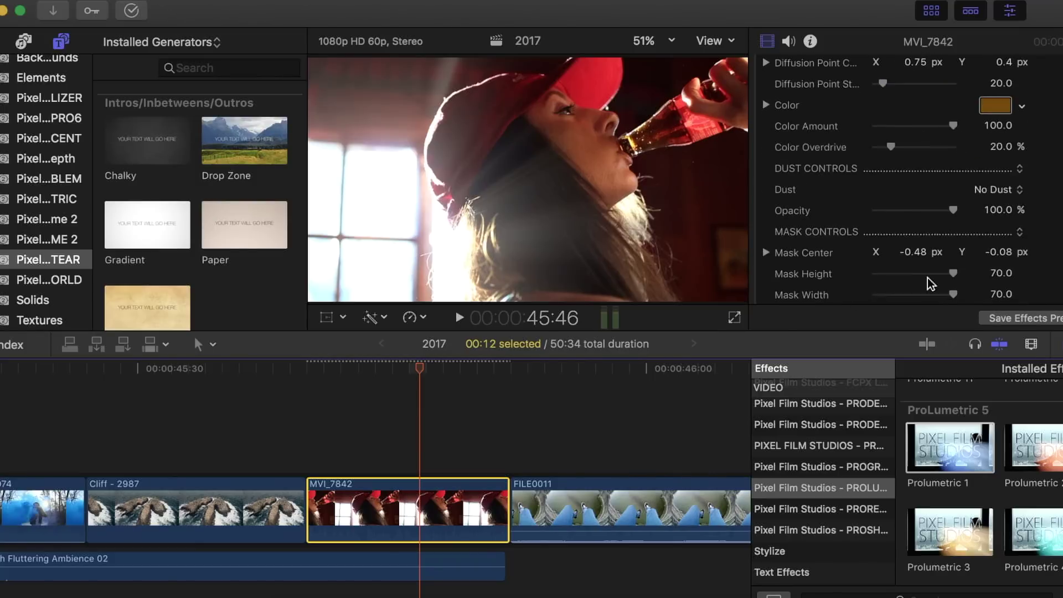
click(997, 194)
click(999, 386)
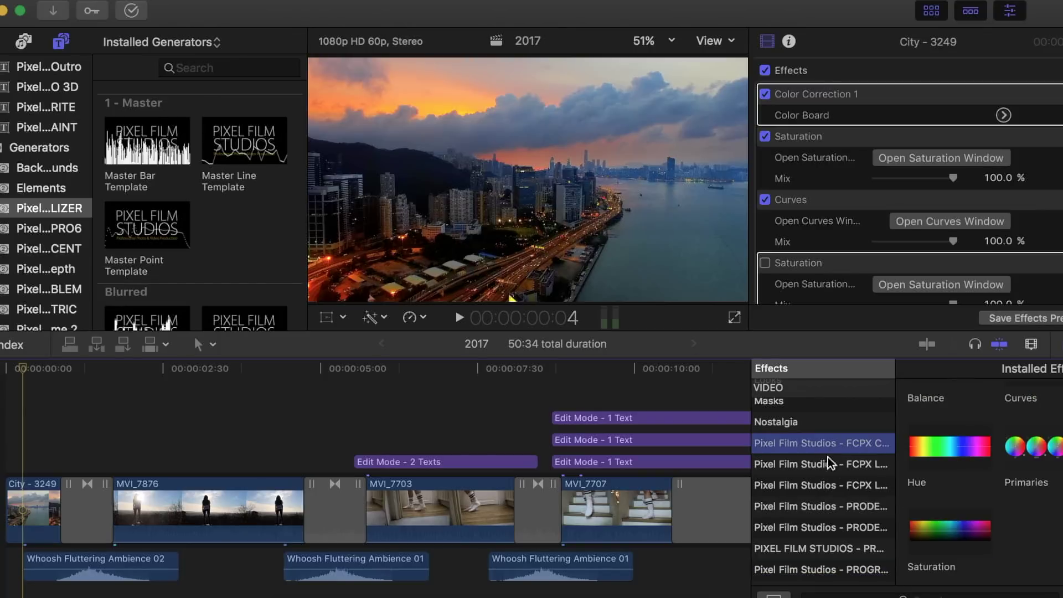
Apply FCPX LUT Cinematic to the City - 3249 clip and turn off the clip's first Saturation effect.
click(842, 466)
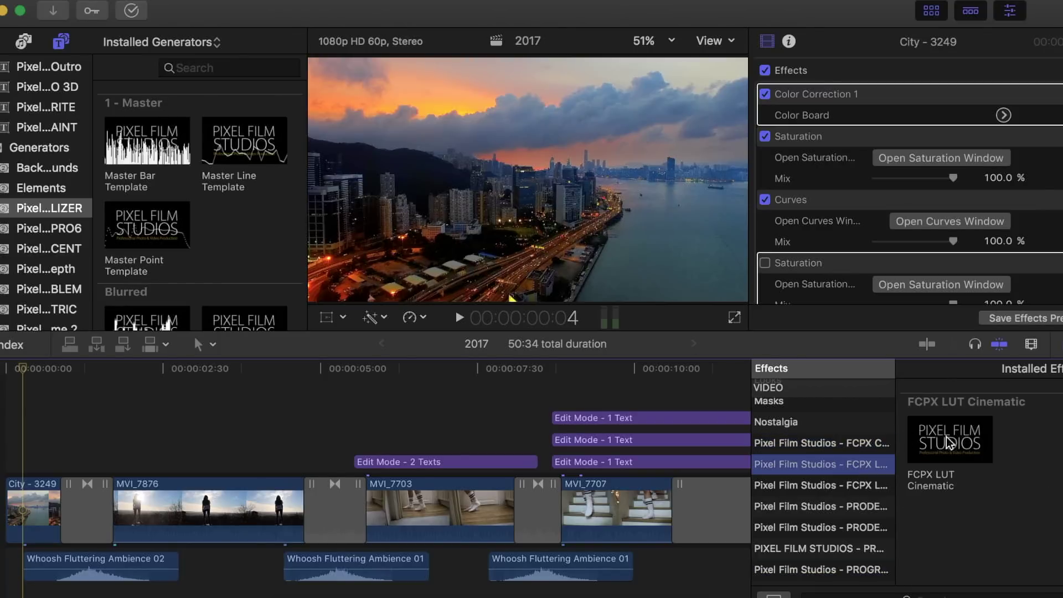
drag(957, 440, 37, 512)
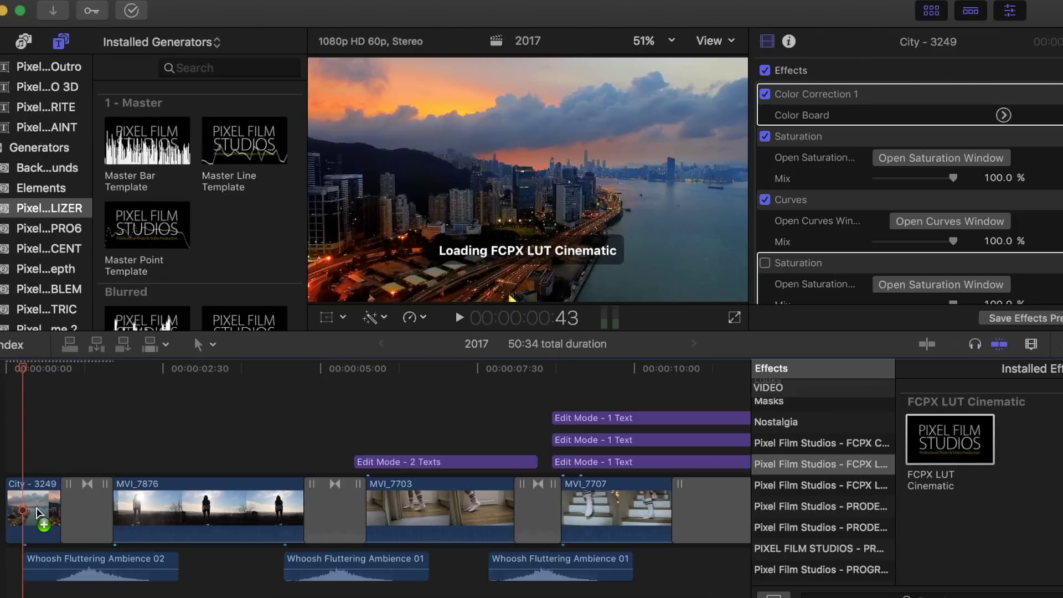
click(37, 512)
click(765, 136)
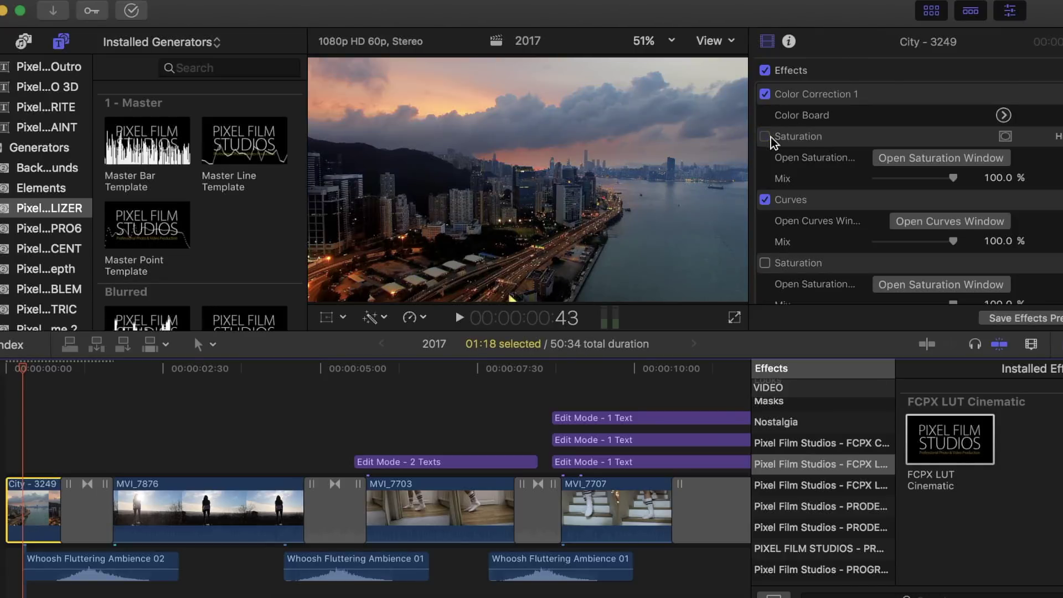
Try the Rec709 > PFS Cinematic 16.cube LUT in FCPX LUT Cinematic on City - 3249.
scroll(851, 133, down, 10)
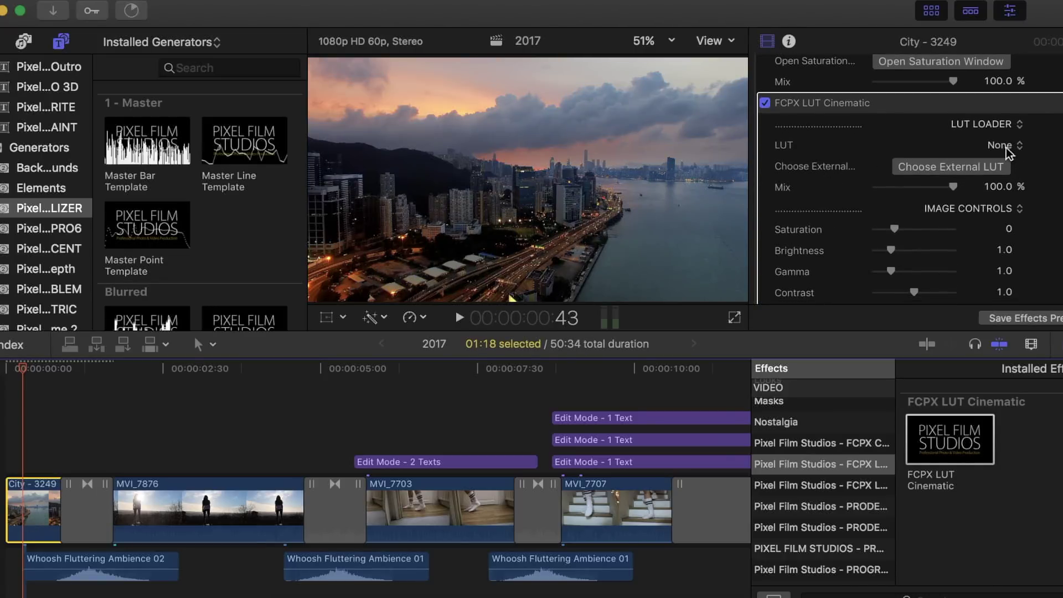
click(1002, 147)
key(Escape)
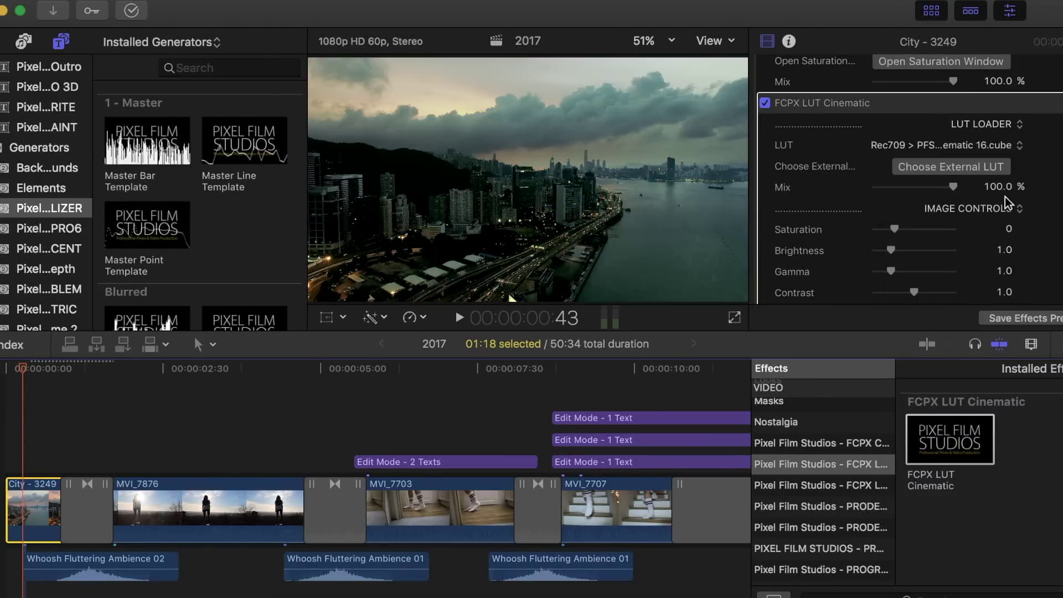
Load the Rec709 > PFS Cinematic 30.cube LUT in FCPX LUT Cinematic.
click(986, 146)
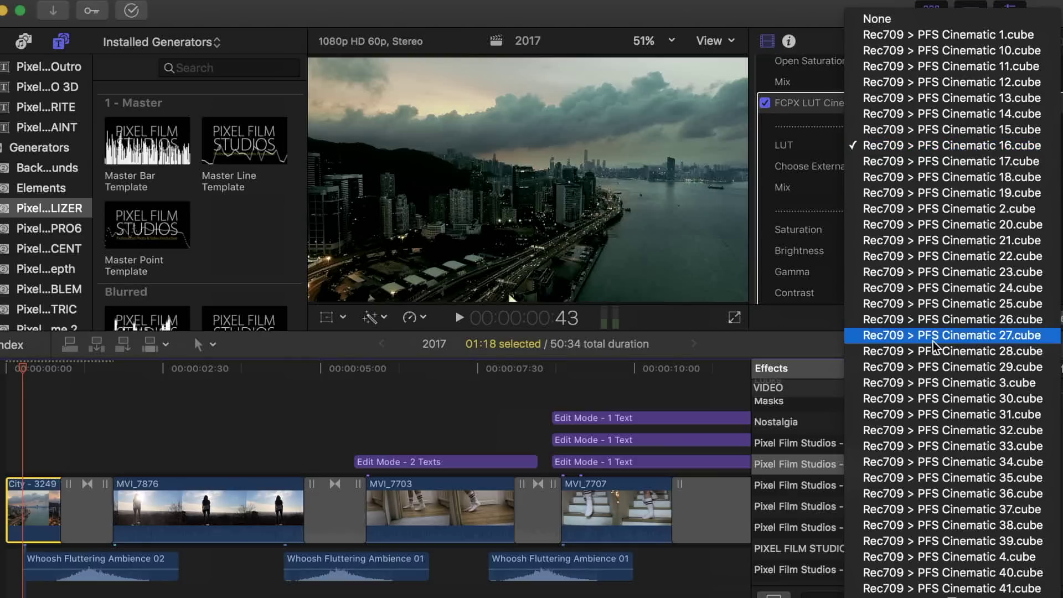
scroll(932, 341, down, 5)
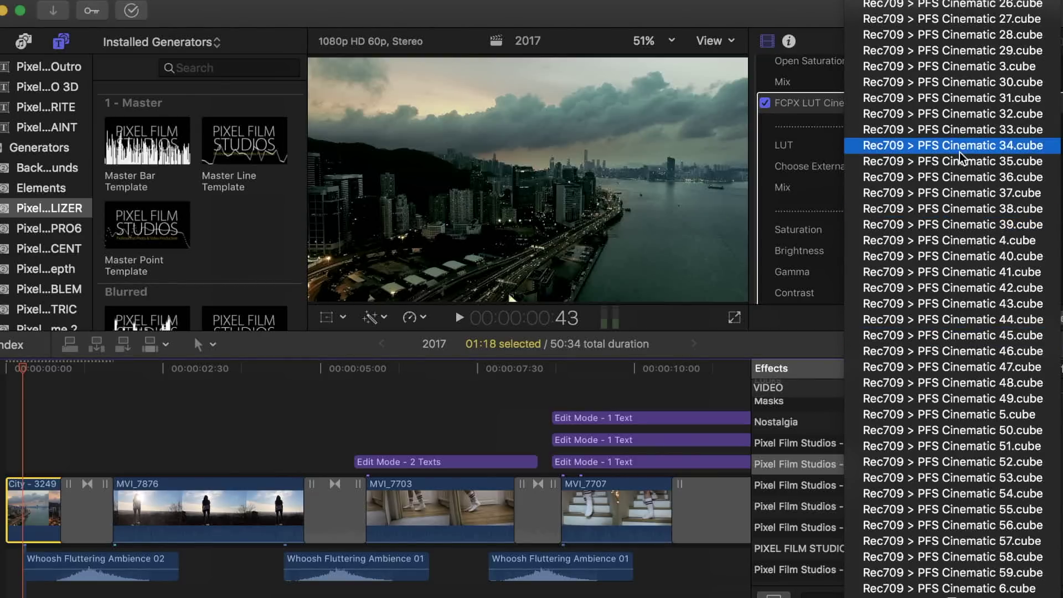
click(956, 81)
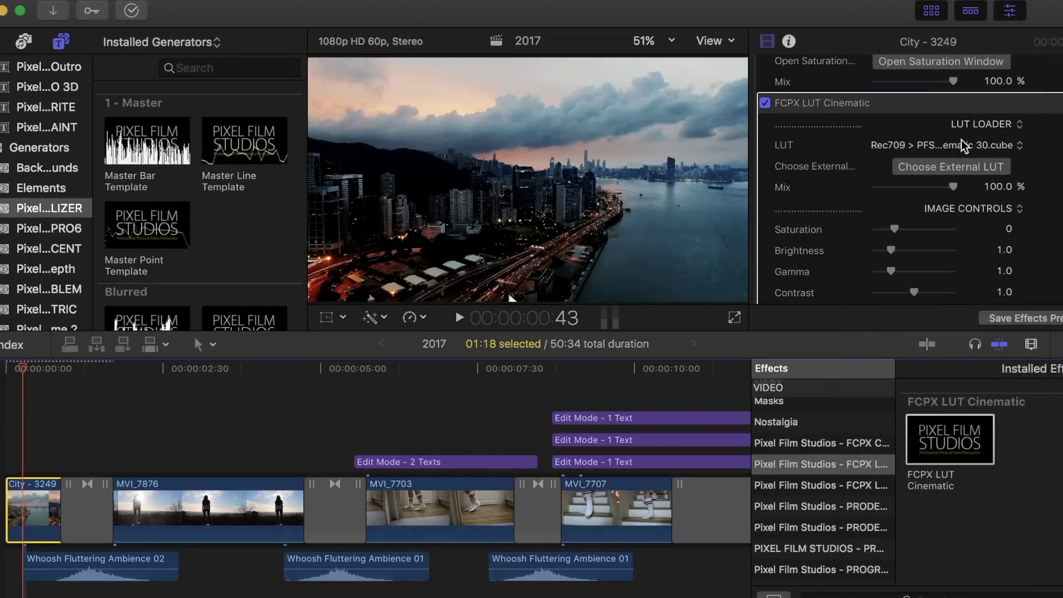
Compare City - 3249 with FCPX LUT Cinematic off and on, and set its mix to 52.74 % and saturation to 0.34.
click(765, 103)
click(765, 103)
click(765, 103)
click(765, 103)
drag(955, 188, 904, 202)
scroll(893, 203, down, 2)
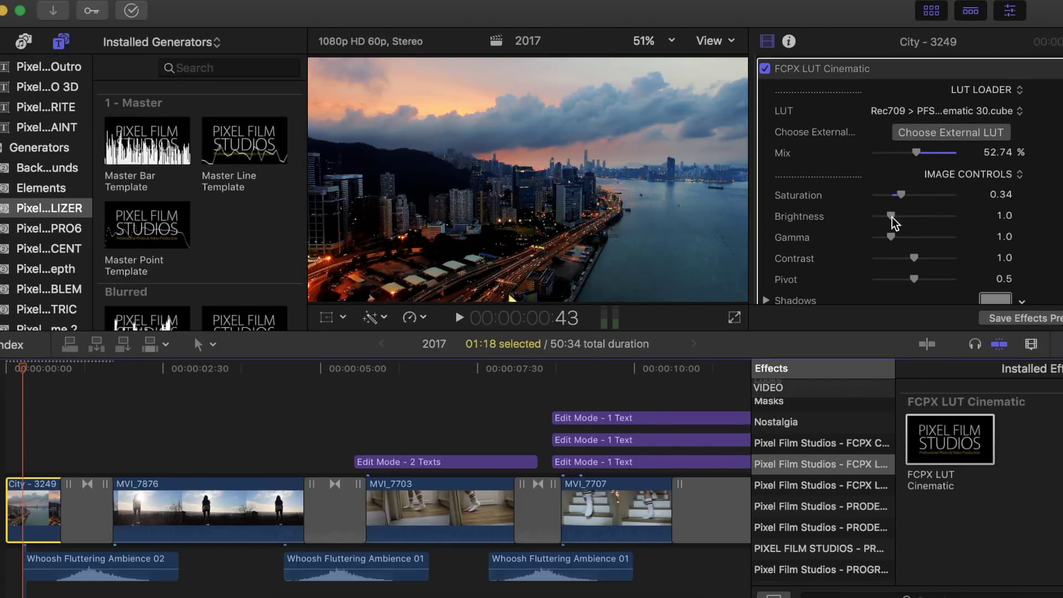